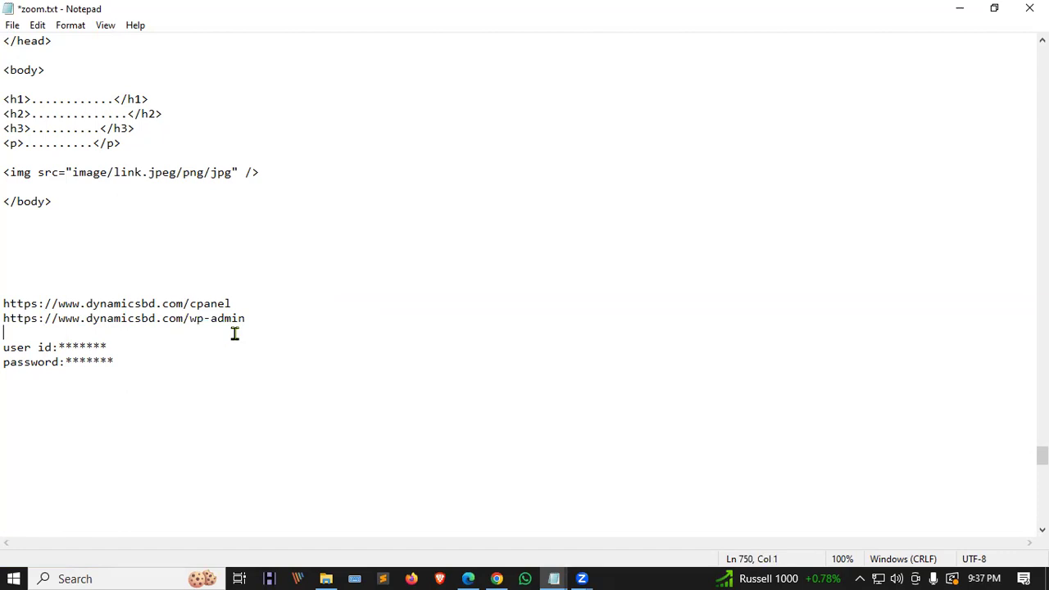
Step: Highlight the wp-admin ending and the full dynamicsbd.com/wp-admin address in the notes
click(250, 318)
drag(250, 319, 189, 318)
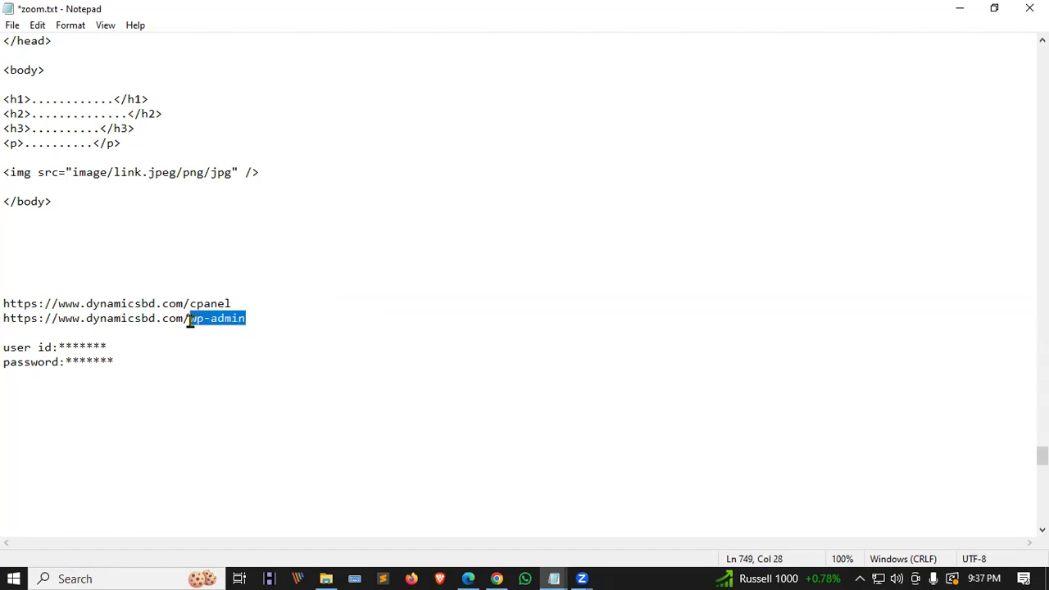
click(295, 349)
drag(251, 318, 12, 325)
Step: Switch to Chrome, open dynamicsbd.com/wp-admin in a new tab and reveal the login page's full address
click(496, 578)
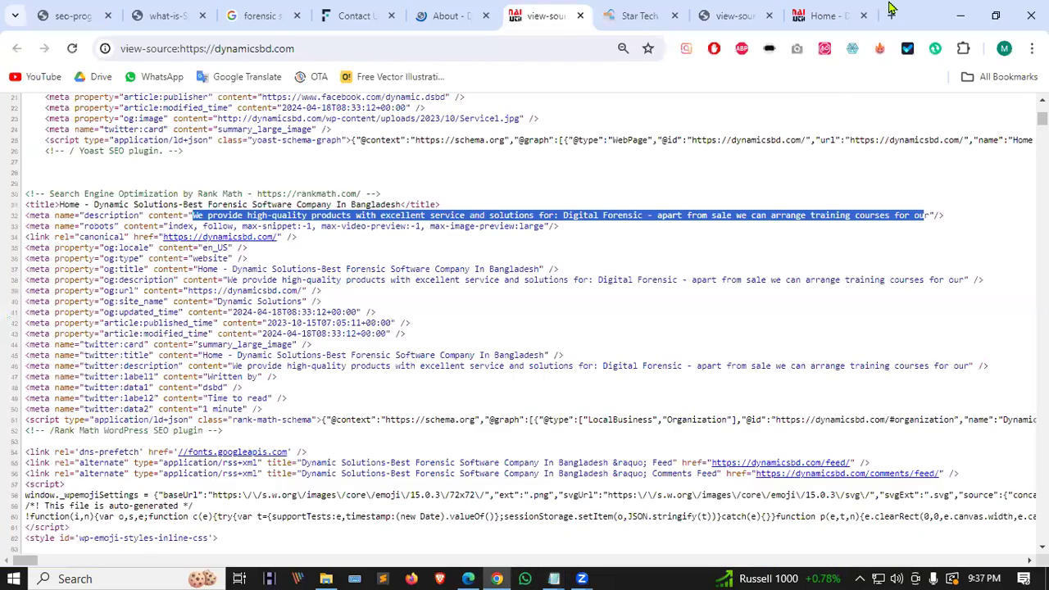
click(636, 16)
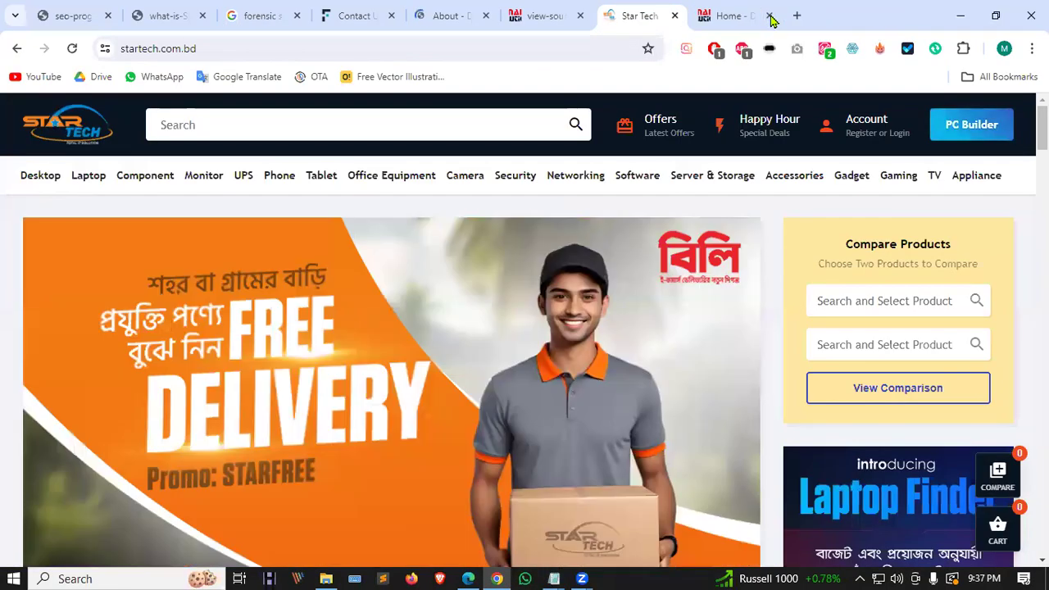
click(798, 15)
text(dy)
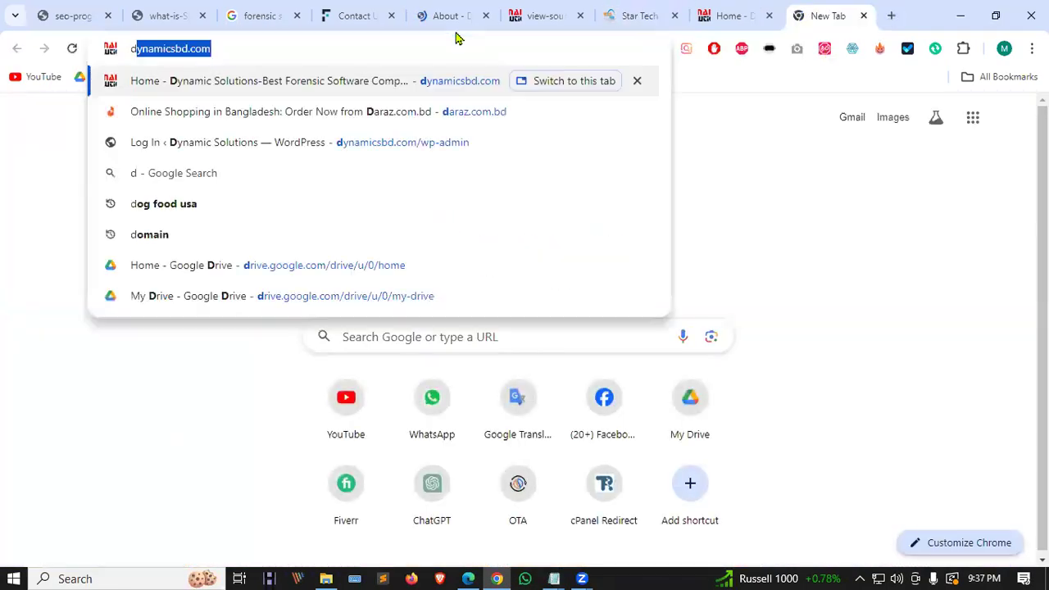
text(namicsbd.com)
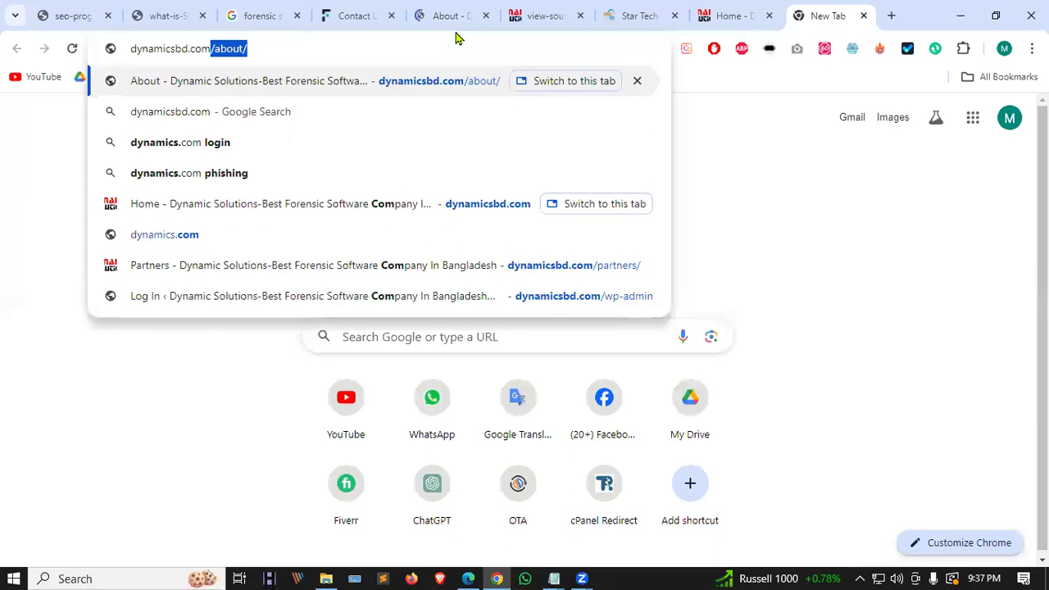
text(/wp-admin)
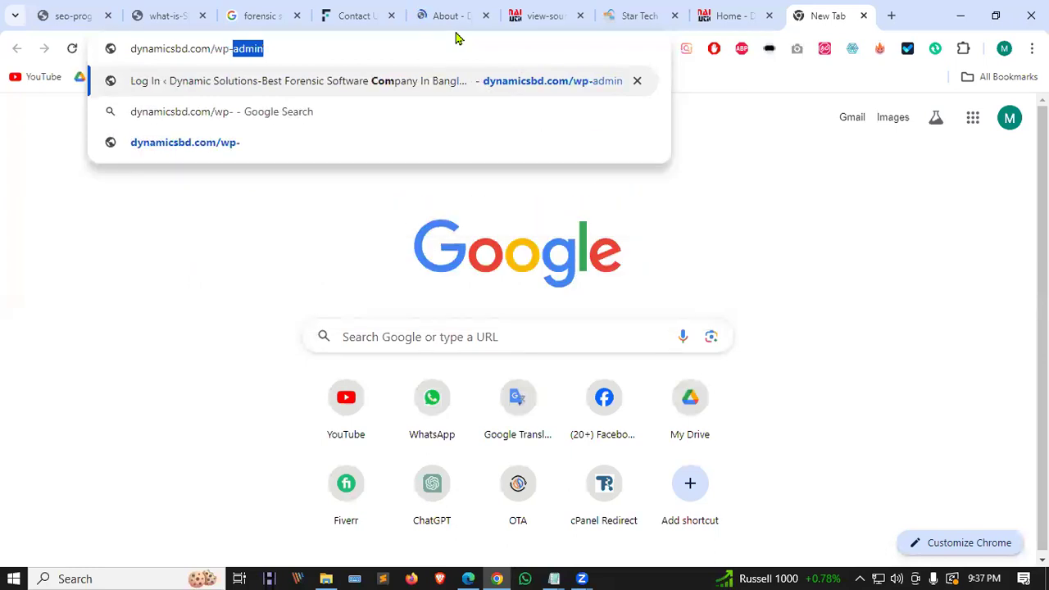
key(Return)
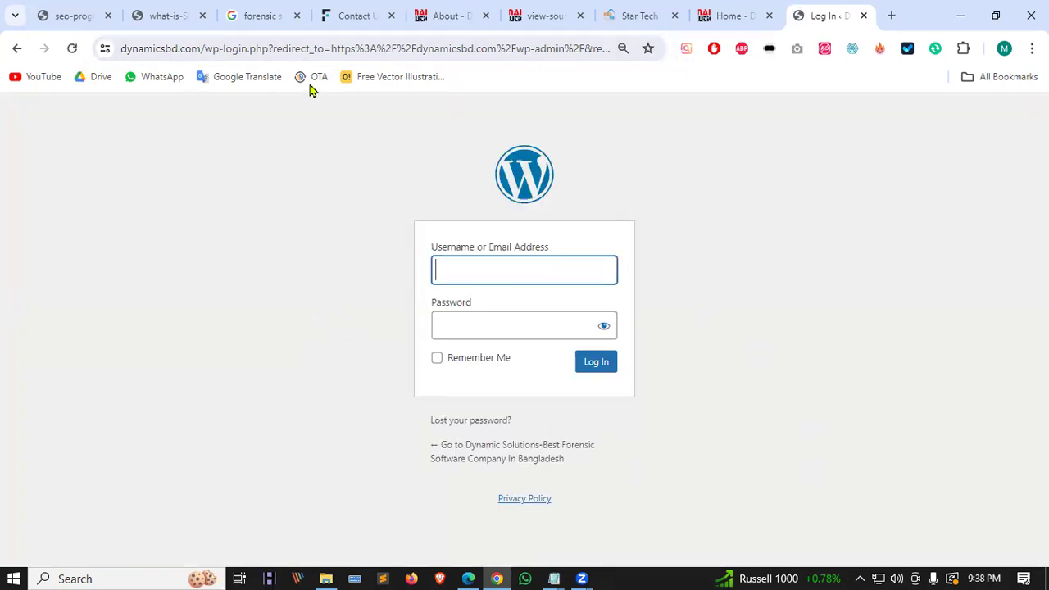
click(291, 52)
click(291, 51)
click(291, 52)
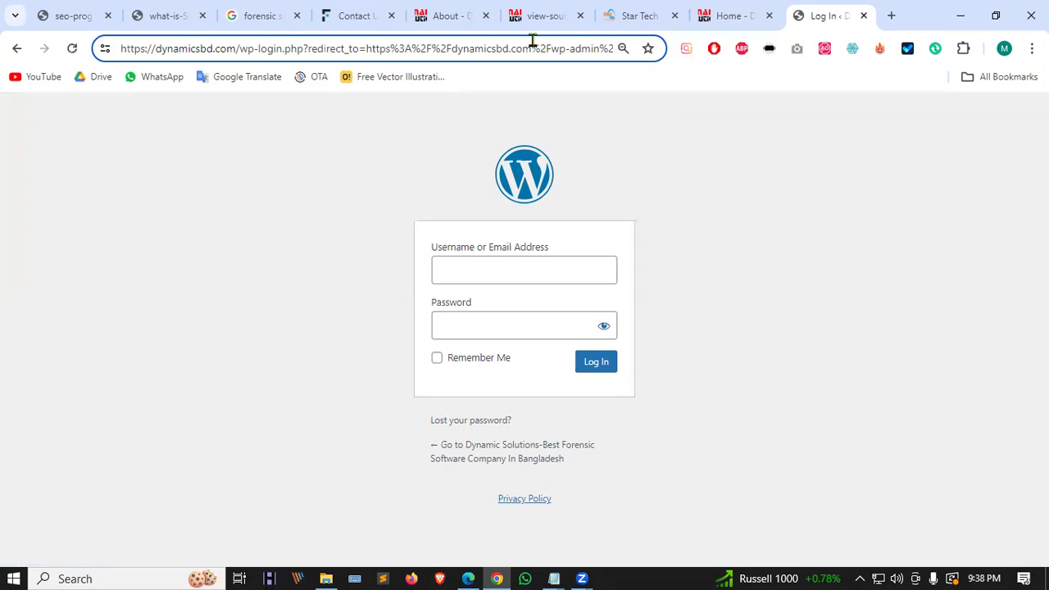
Step: Return to the Notepad notes and highlight the wp-admin and cpanel addresses and the user ID and password lines
click(554, 578)
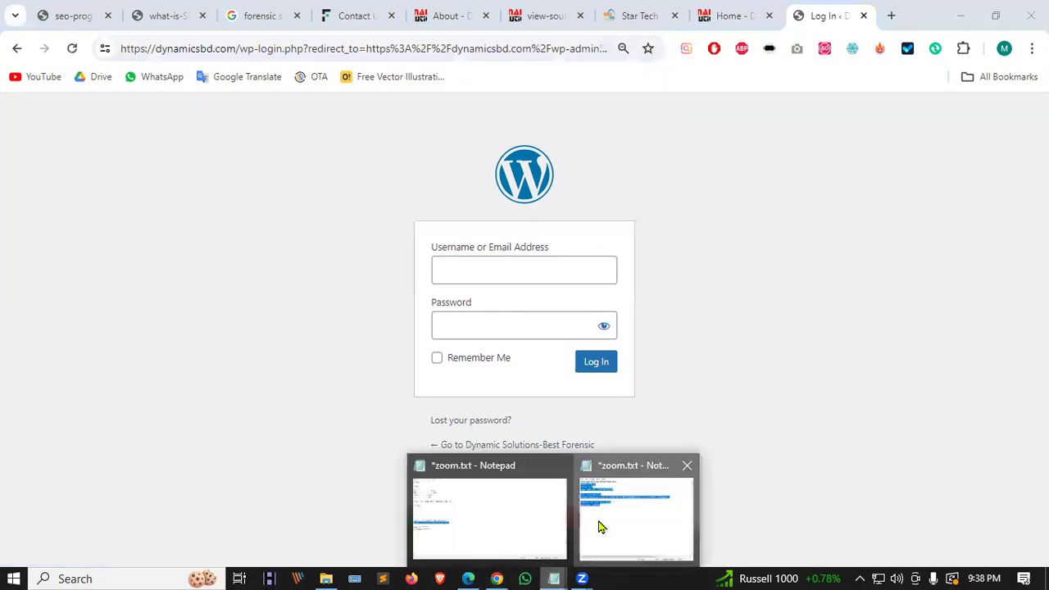
click(598, 527)
click(526, 578)
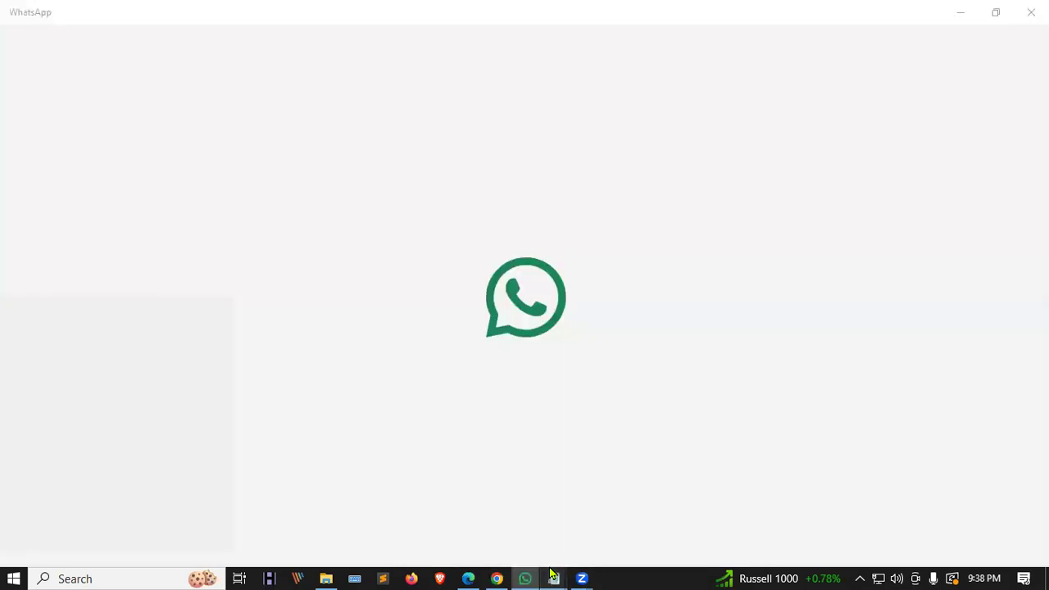
click(525, 578)
mouse_move(554, 578)
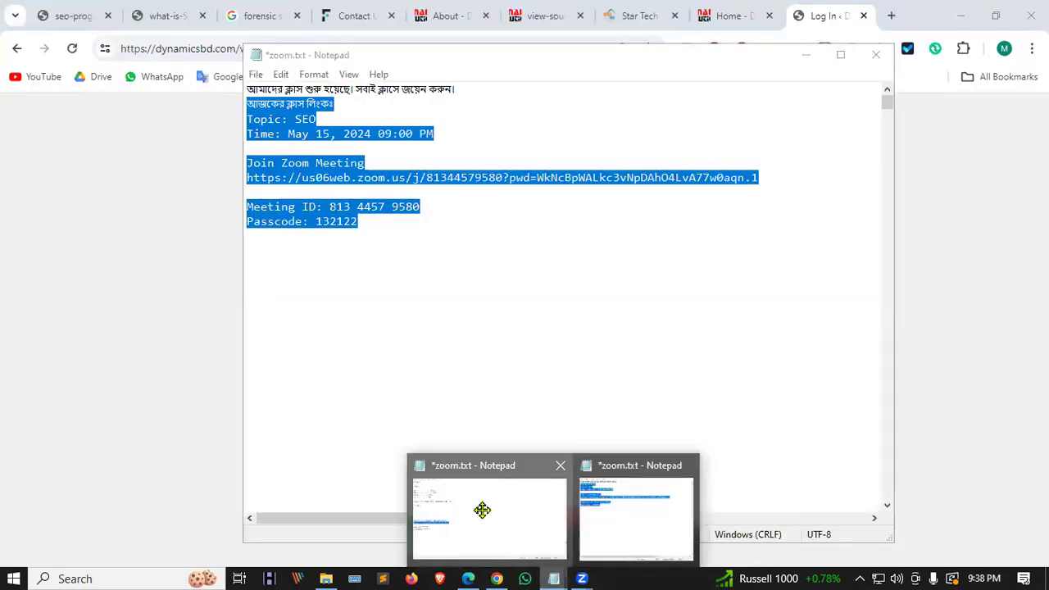
click(482, 509)
click(251, 316)
drag(251, 316, 7, 288)
drag(119, 347, 12, 346)
drag(117, 361, 12, 346)
drag(234, 303, 12, 308)
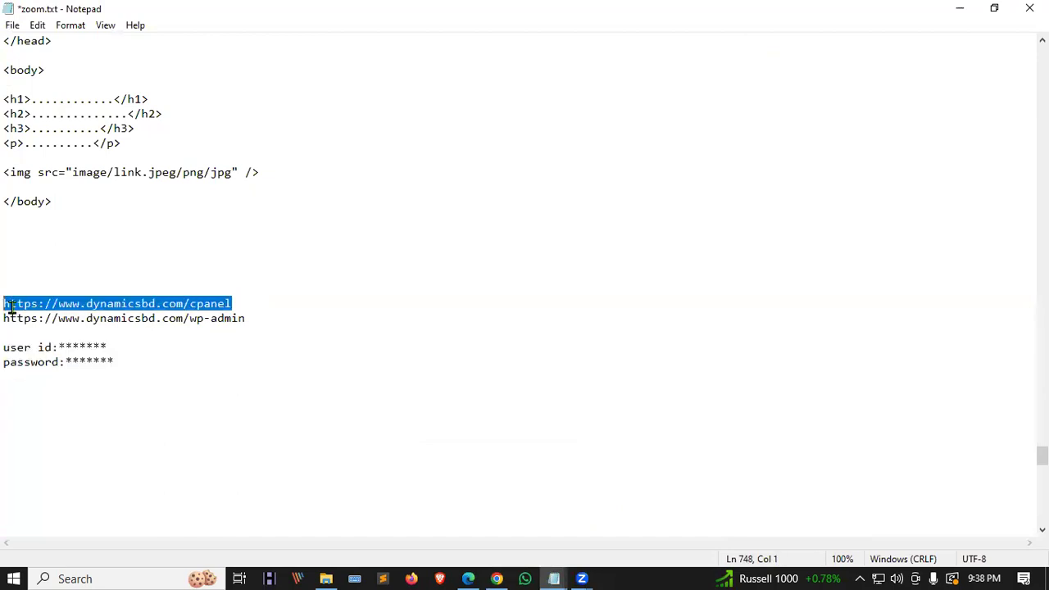
Step: Open dynamicsbd.com/cpanel in Chrome's current tab, and close that login tab and the neighbouring site Home tab
key(alt+Tab)
click(579, 52)
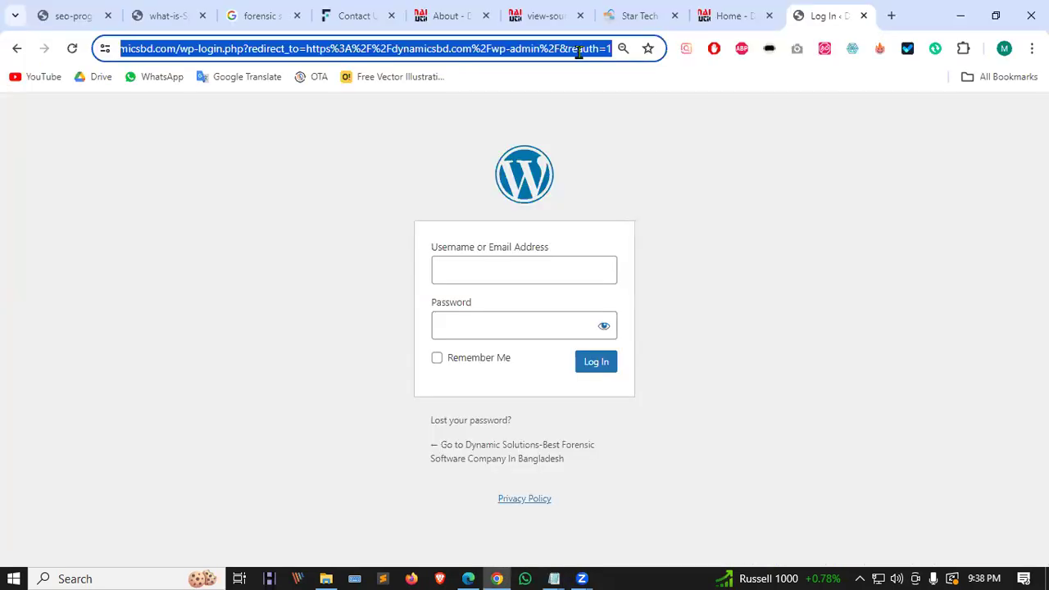
text(dynamicsbd.com/cpanel)
key(Return)
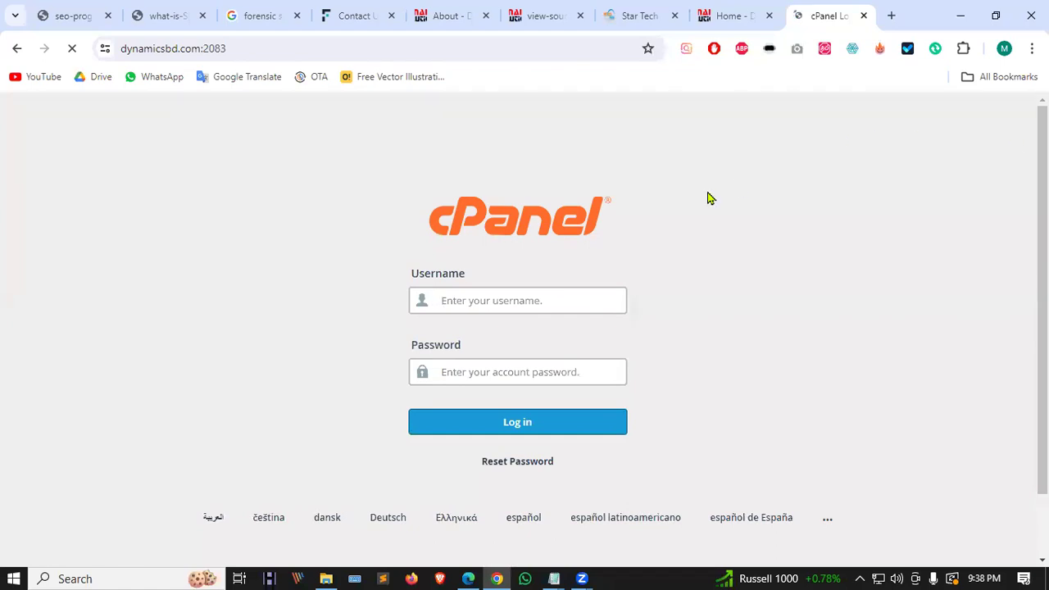
click(861, 16)
click(862, 16)
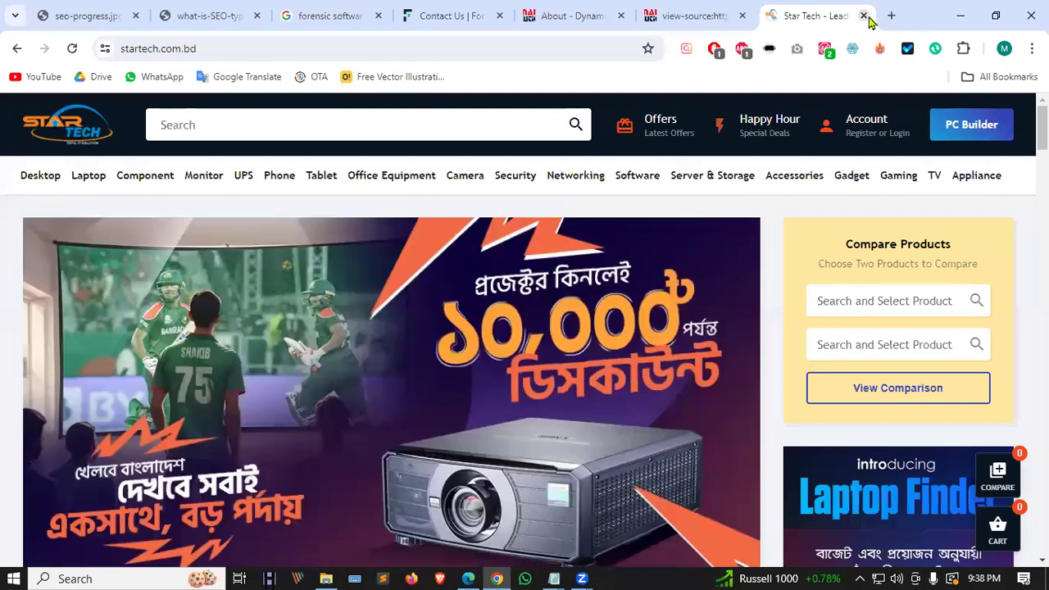
Step: Open techrealify.com/cpanel in a new tab and sign in with the account username and password
click(892, 18)
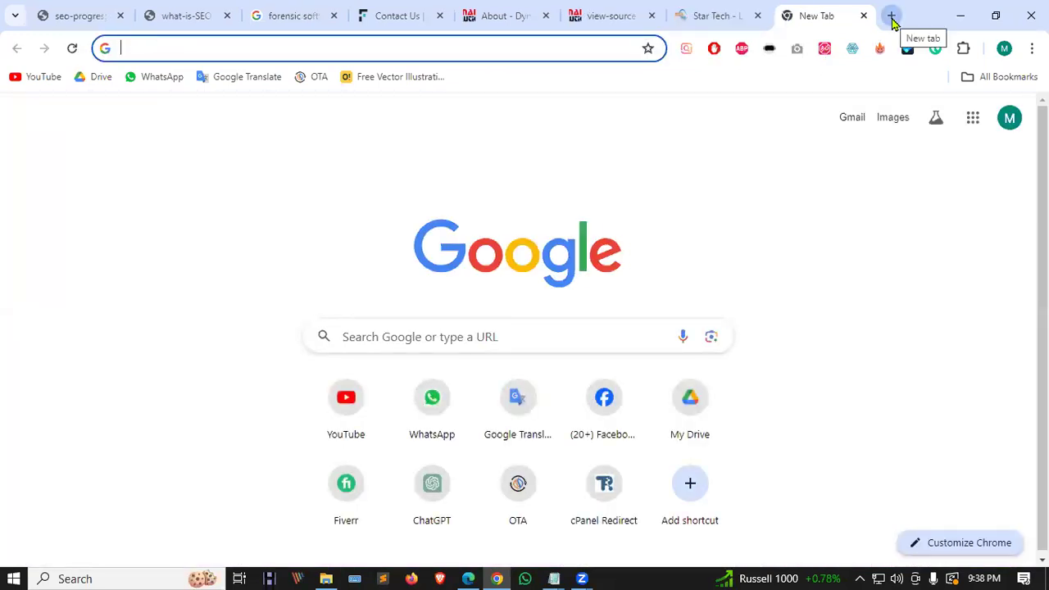
text(te)
key(Down)
key(Return)
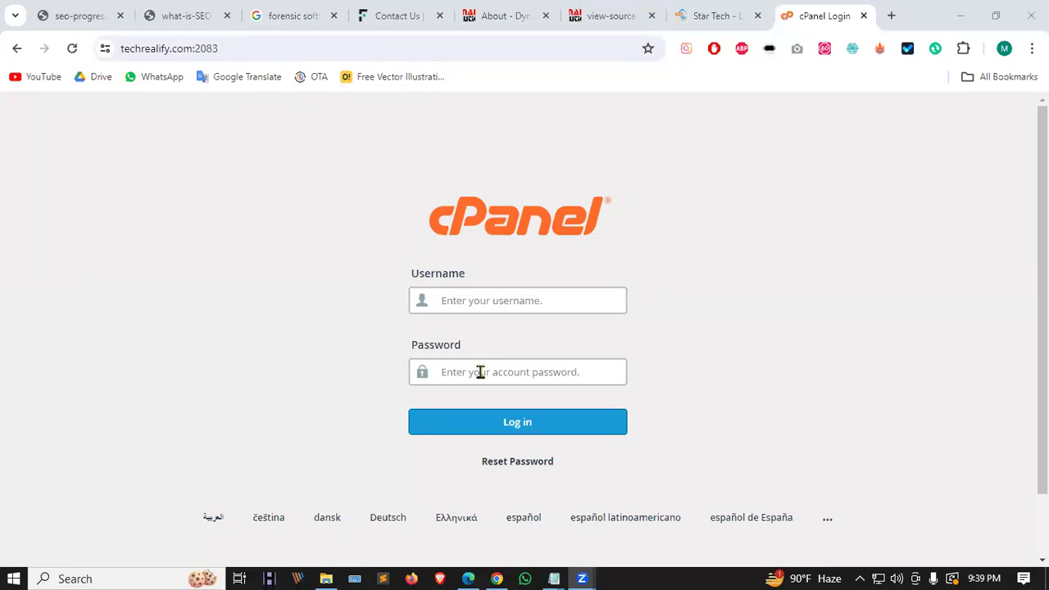
click(473, 300)
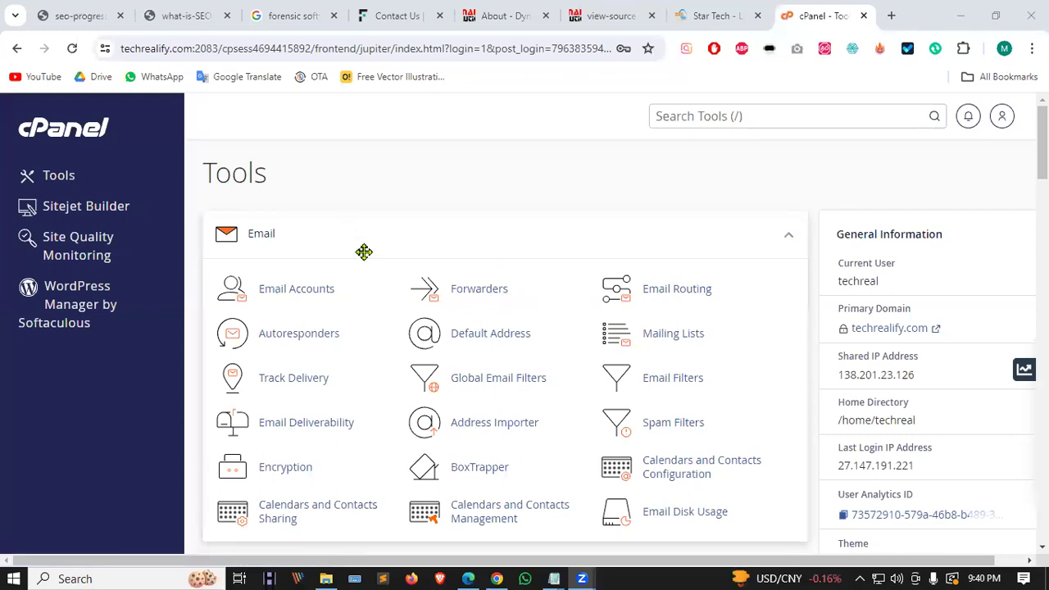
Step: Look through the cPanel tools and open File Manager from the Files group
scroll(340, 160, down, 2)
scroll(340, 160, down, 2)
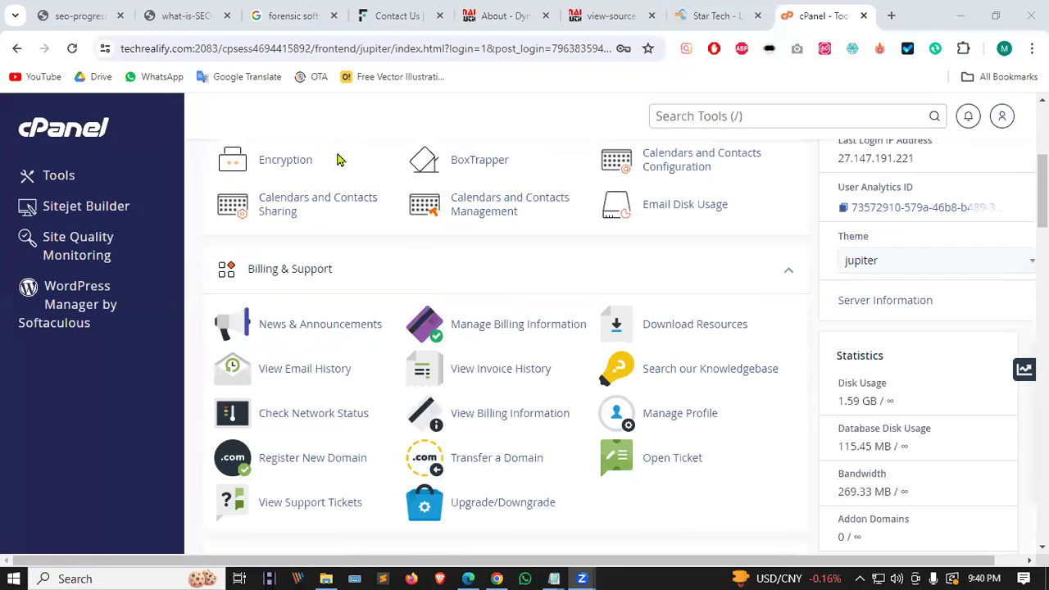
scroll(340, 159, up, 3)
scroll(229, 227, down, 5)
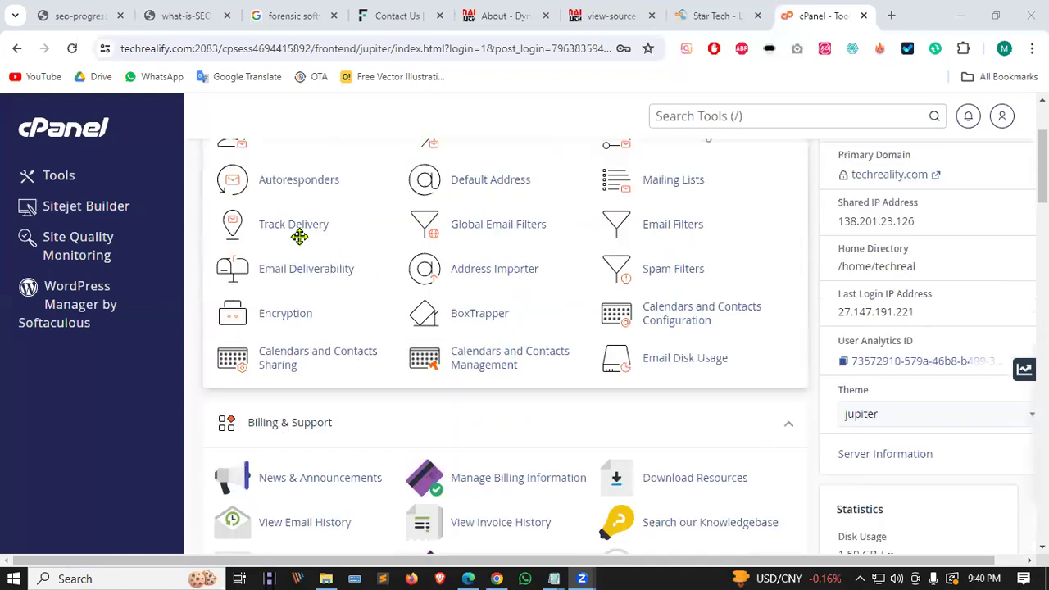
scroll(299, 244, down, 1)
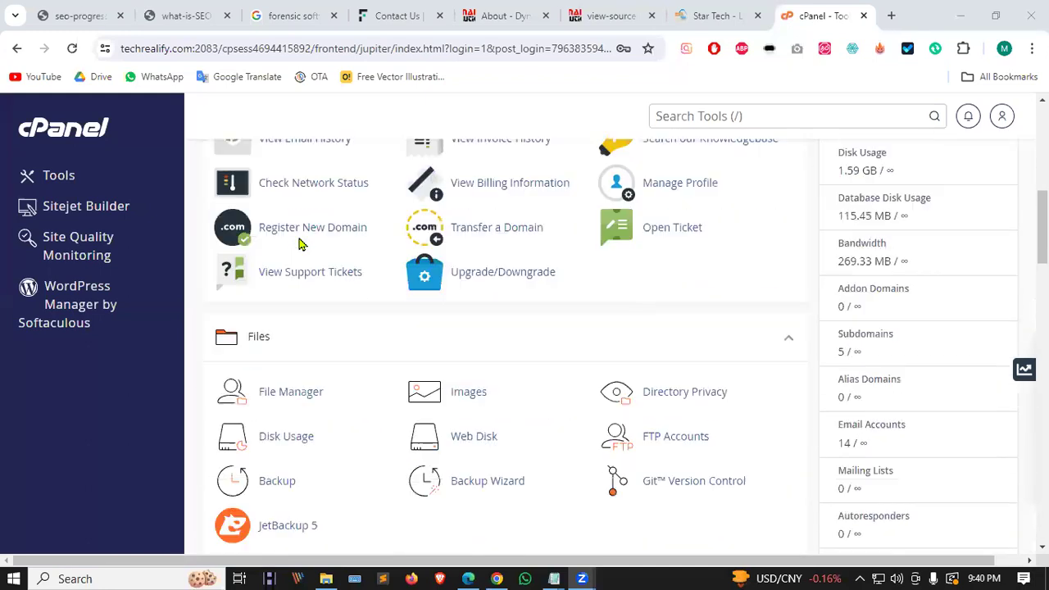
click(288, 396)
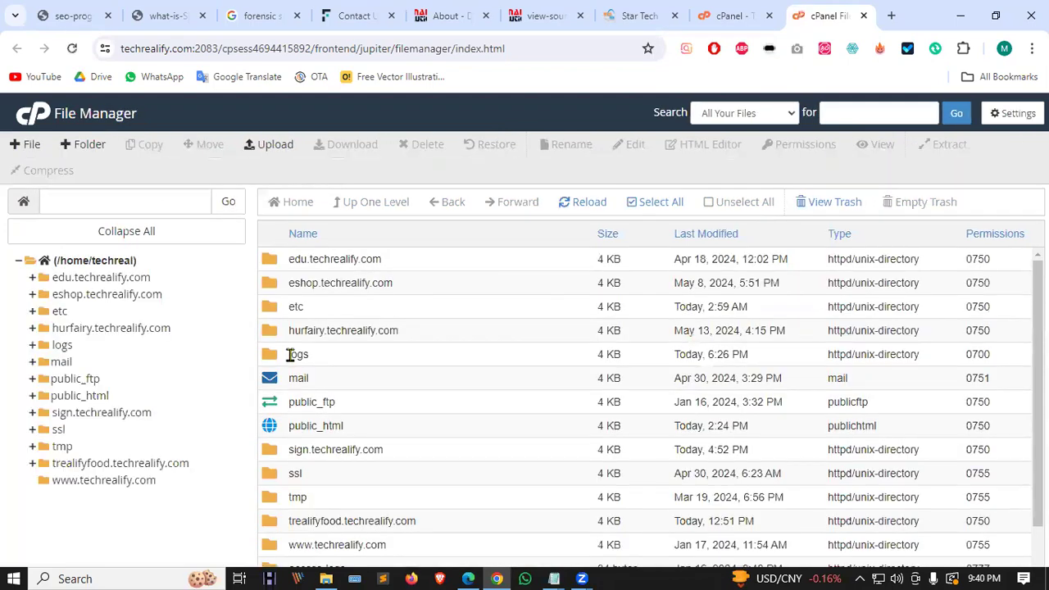
Step: Open the public_html folder and look through its WordPress files
scroll(354, 395, down, 1)
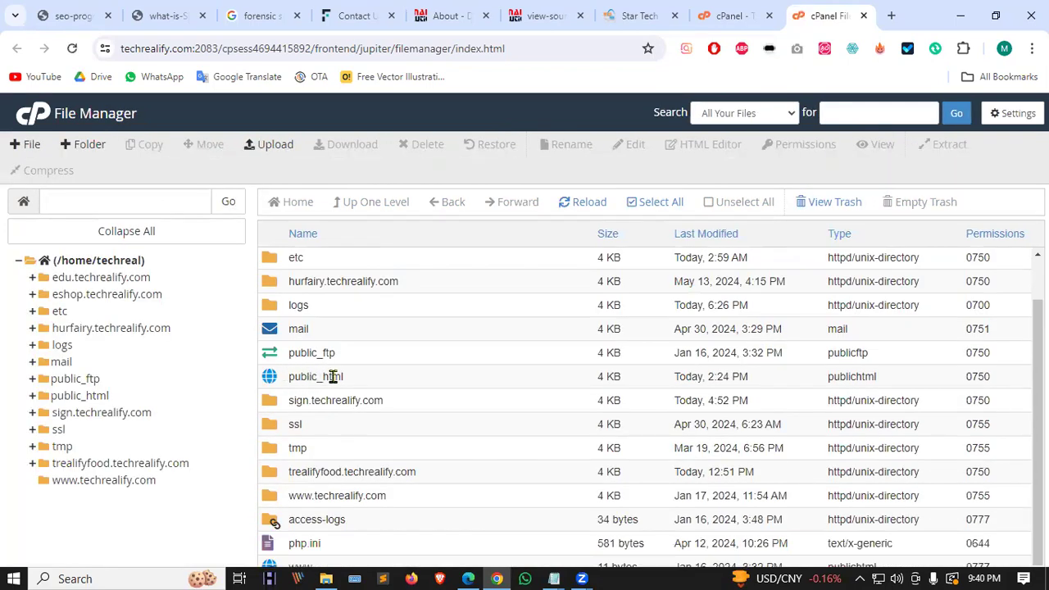
double_click(389, 381)
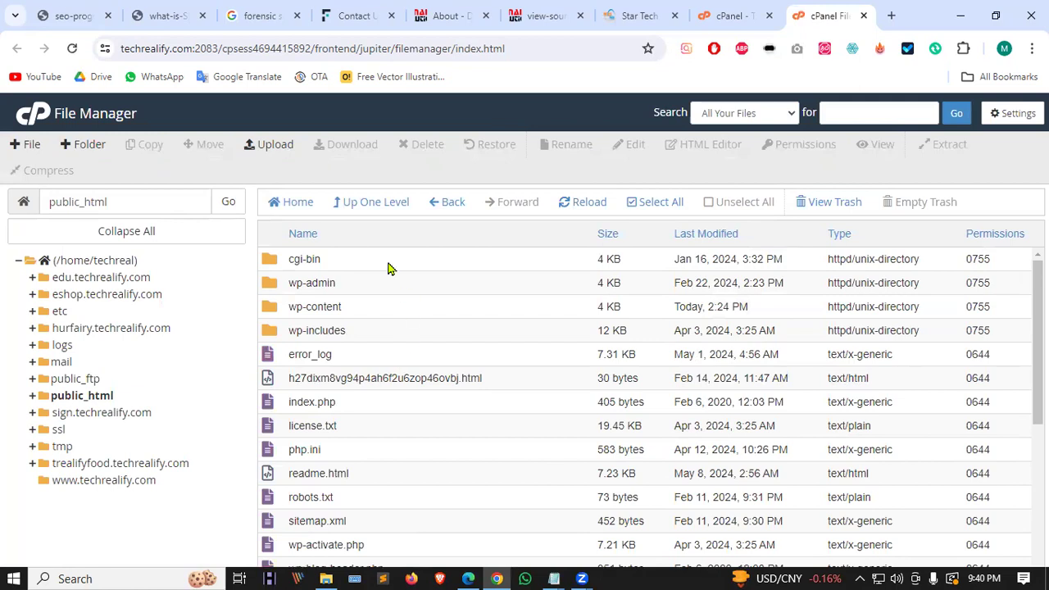
scroll(387, 269, down, 1)
scroll(386, 269, down, 3)
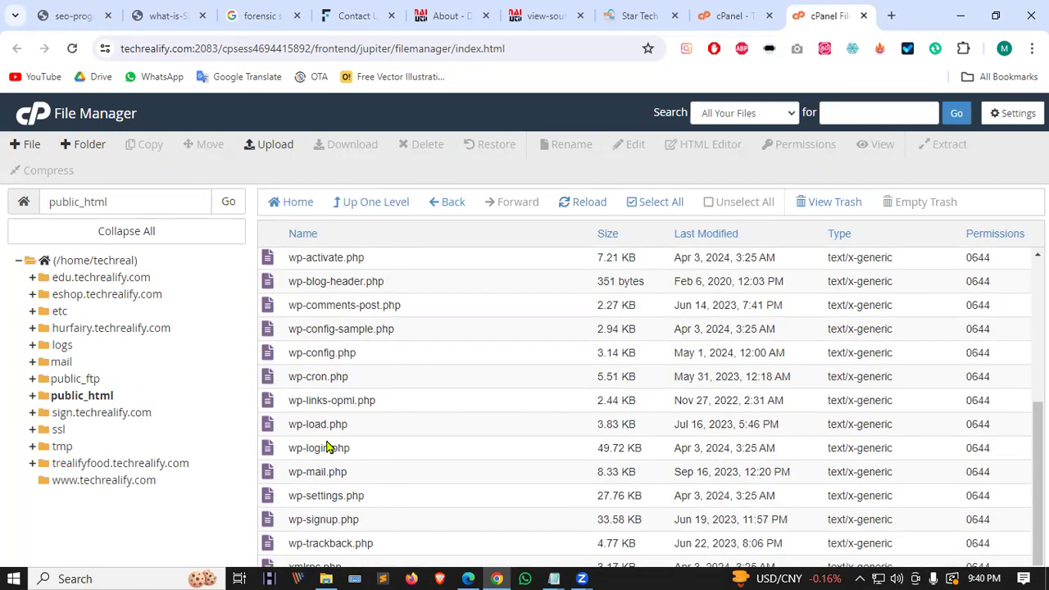
scroll(329, 442, up, 2)
scroll(325, 436, up, 1)
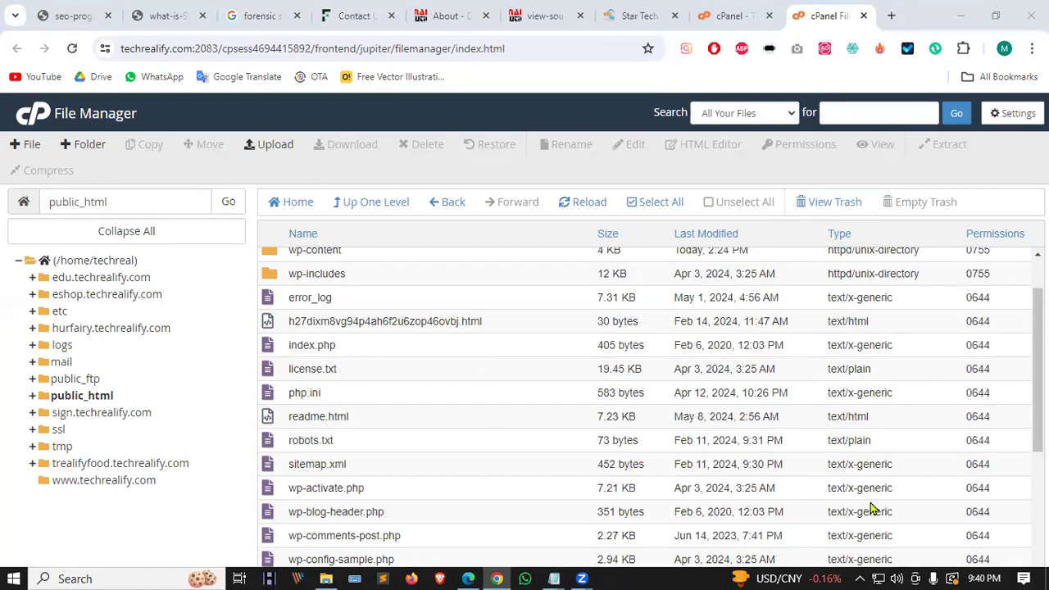
click(297, 345)
click(336, 346)
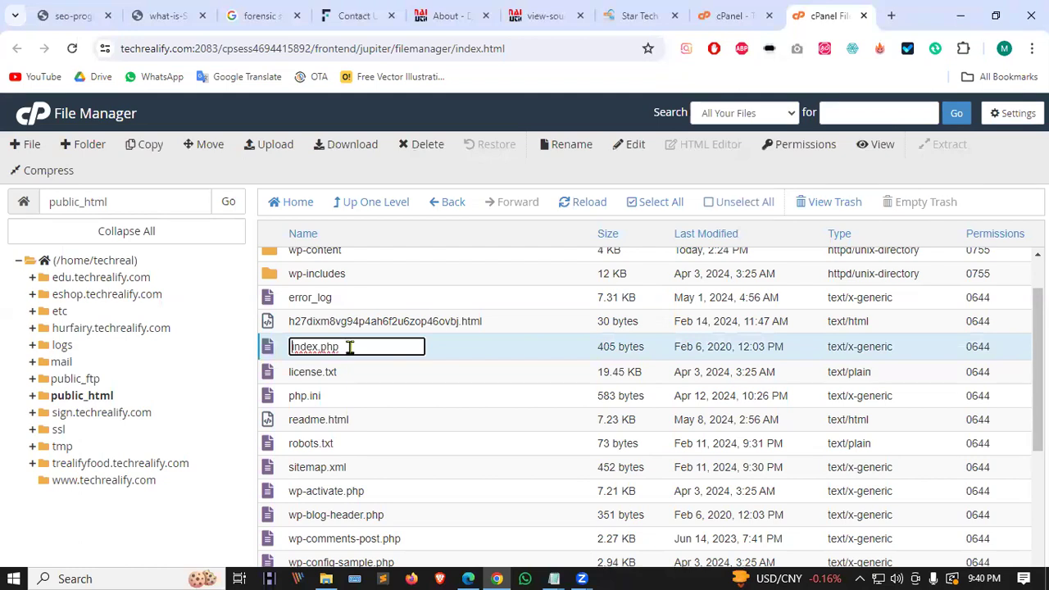
key(Return)
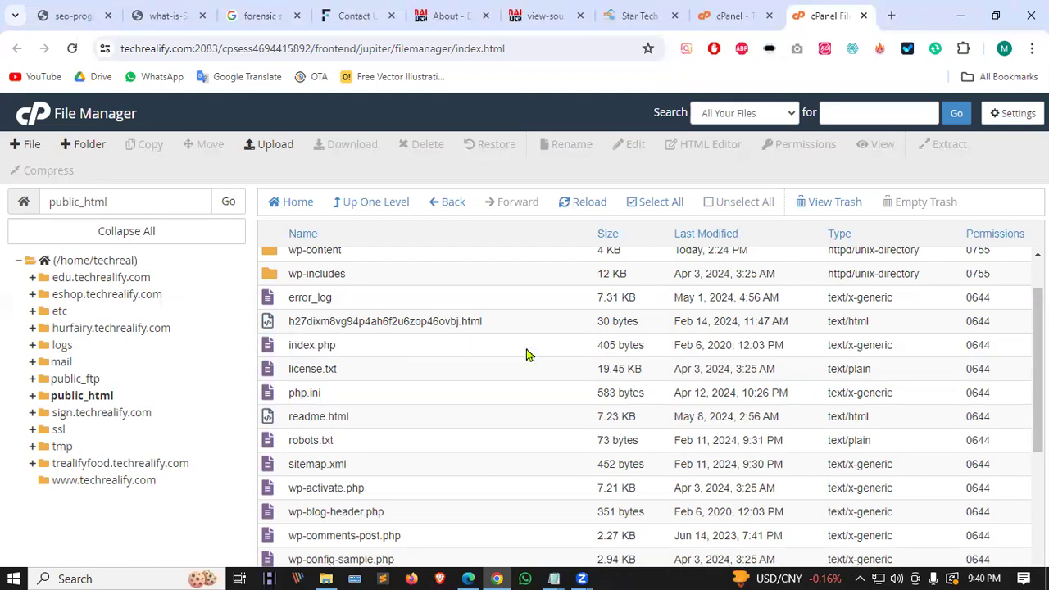
Step: View the contents of index.php in public_html
click(414, 343)
right_click(409, 347)
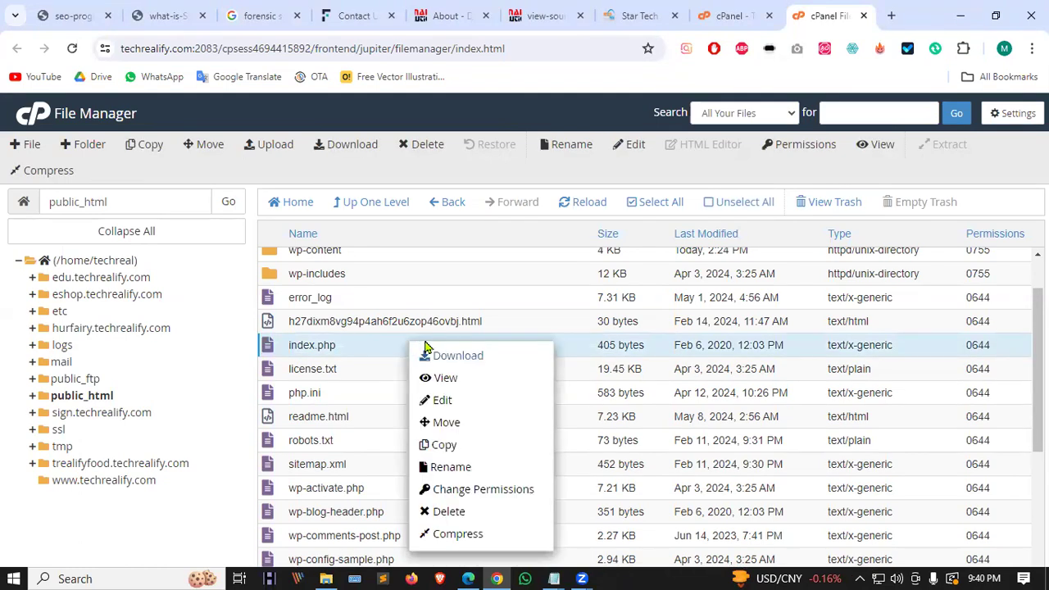
click(462, 384)
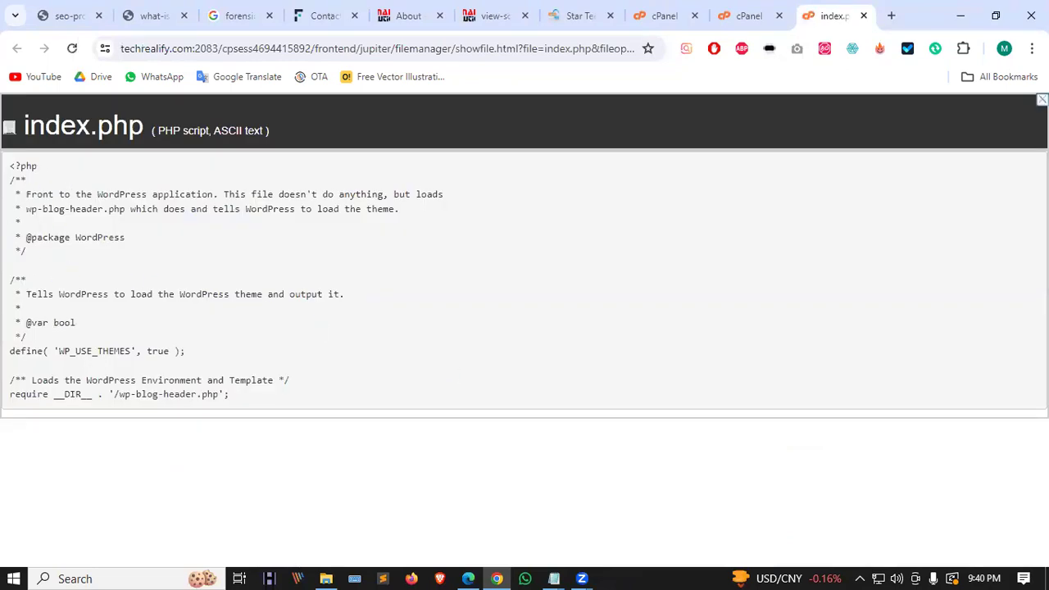
key(alt+Tab)
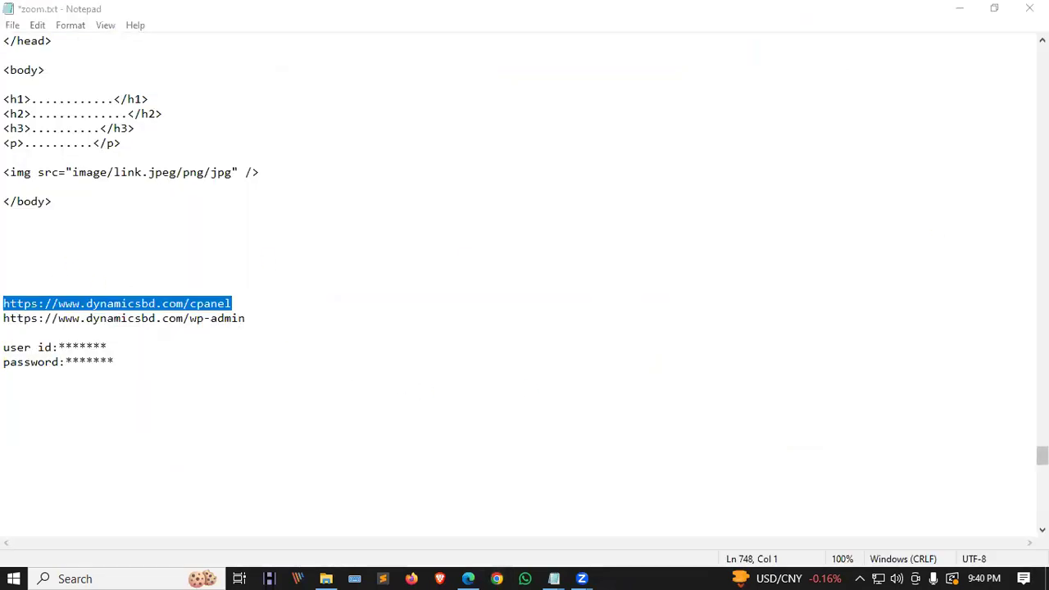
middle_click(498, 577)
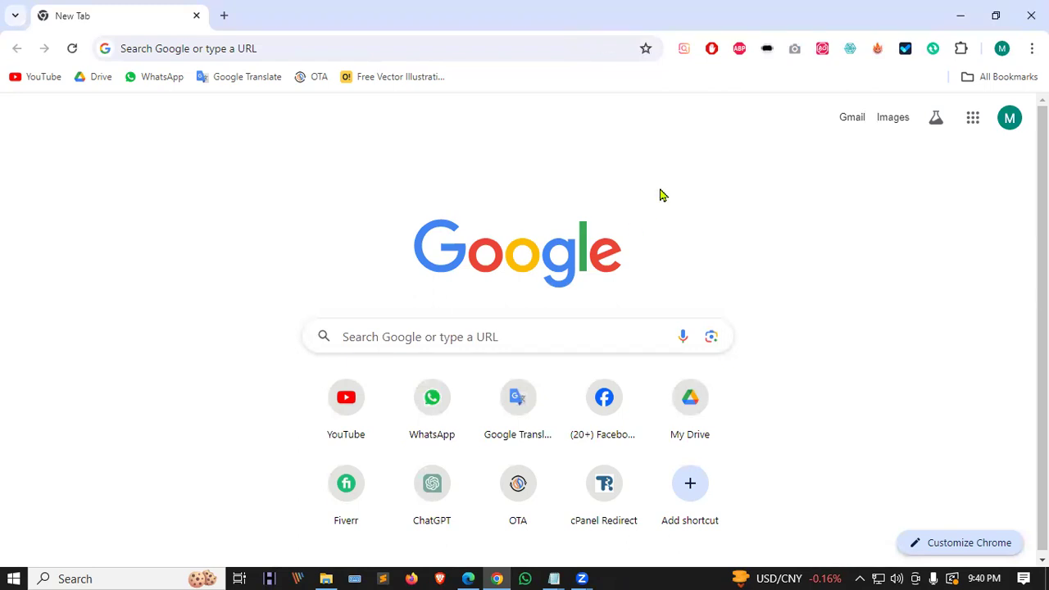
key(ctrl+w)
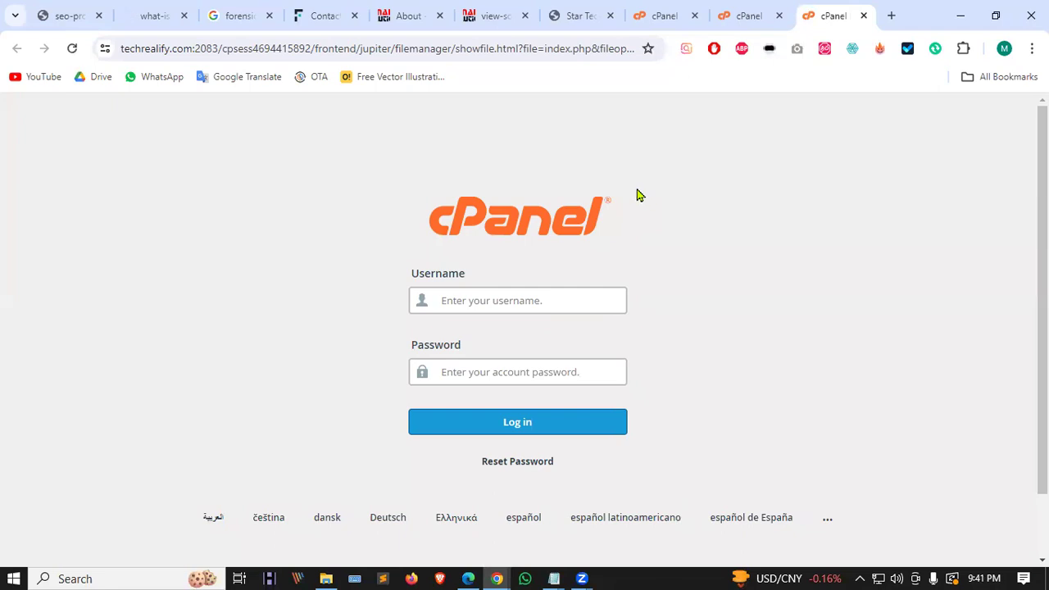
Step: Close the cPanel tools tab and the File Manager tab
click(774, 16)
click(778, 15)
click(690, 23)
click(693, 17)
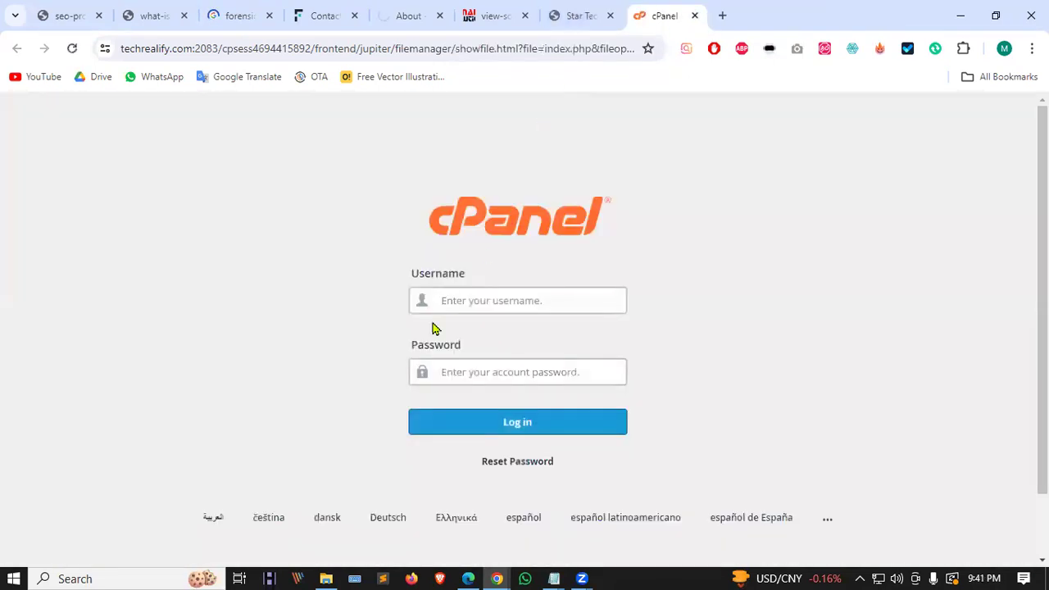
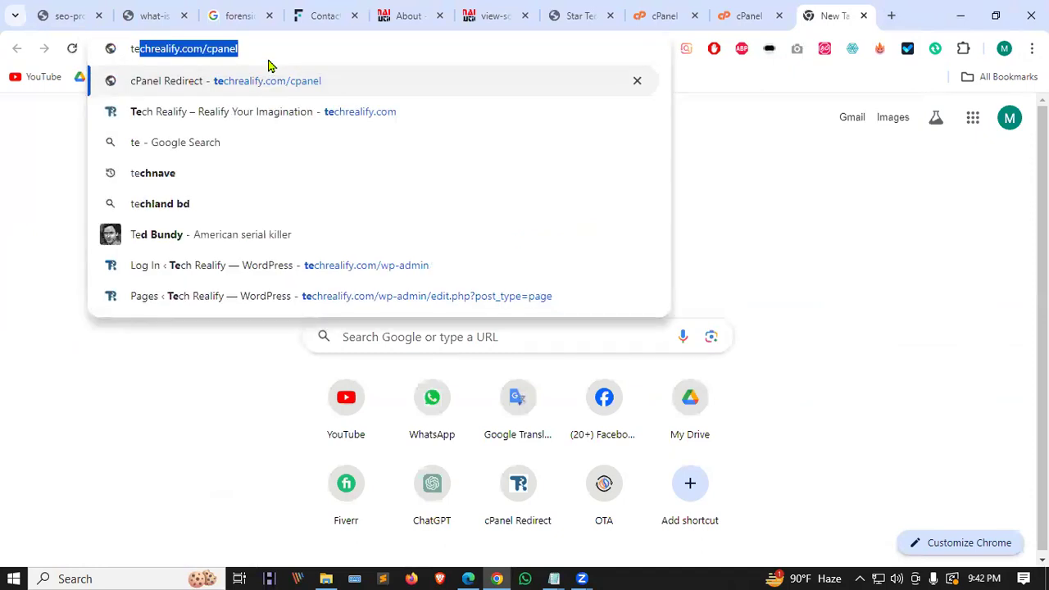
Step: Open techrealify.com/wp-admin from the address suggestions and log in to WordPress with the saved credentials
key(Down)
key(Down)
key(Down)
key(Down)
key(Down)
key(Down)
key(Return)
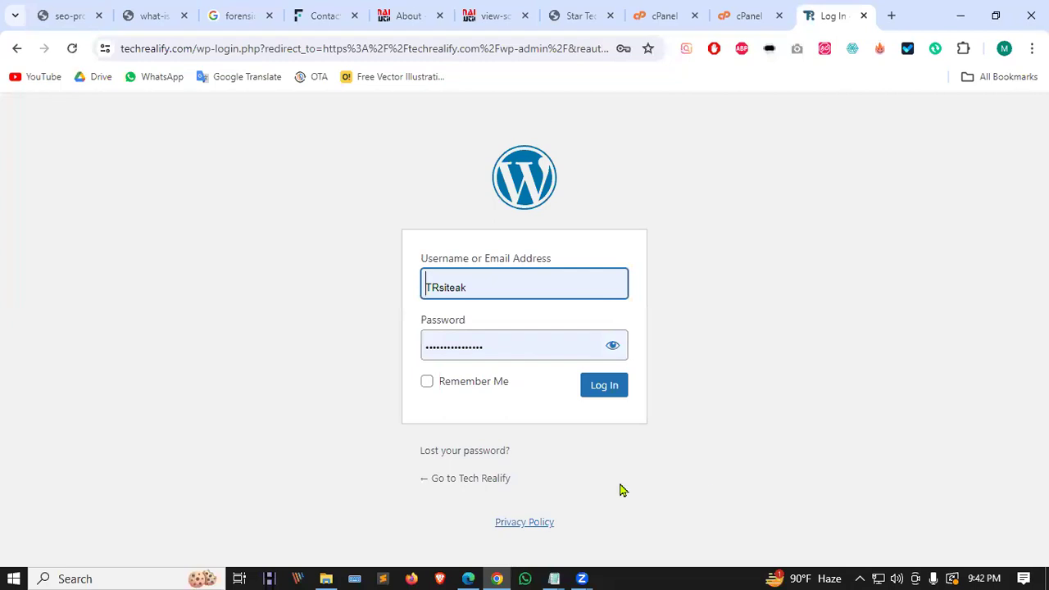
click(620, 390)
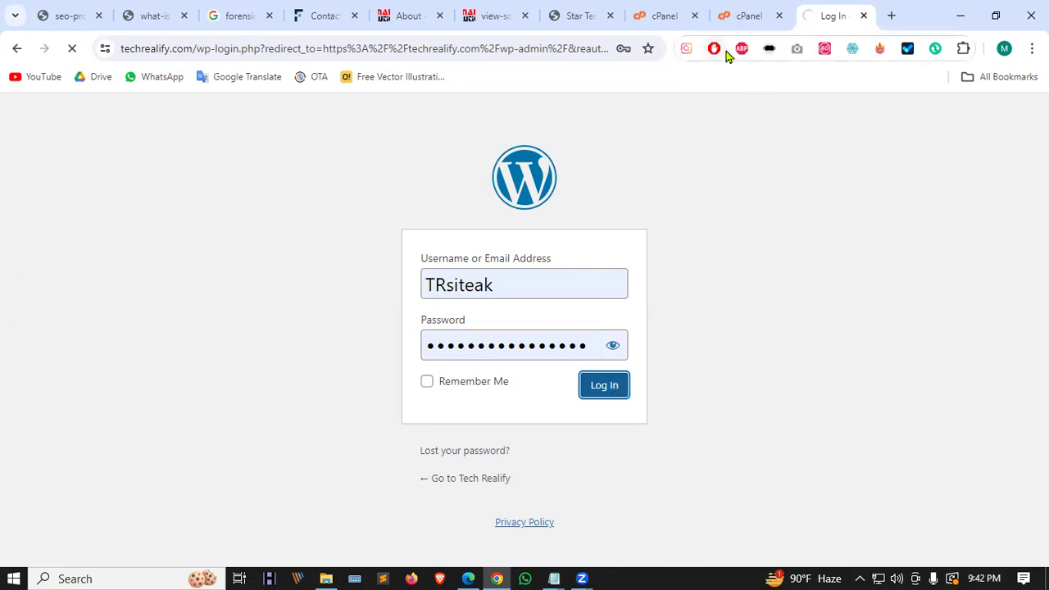
mouse_move(751, 17)
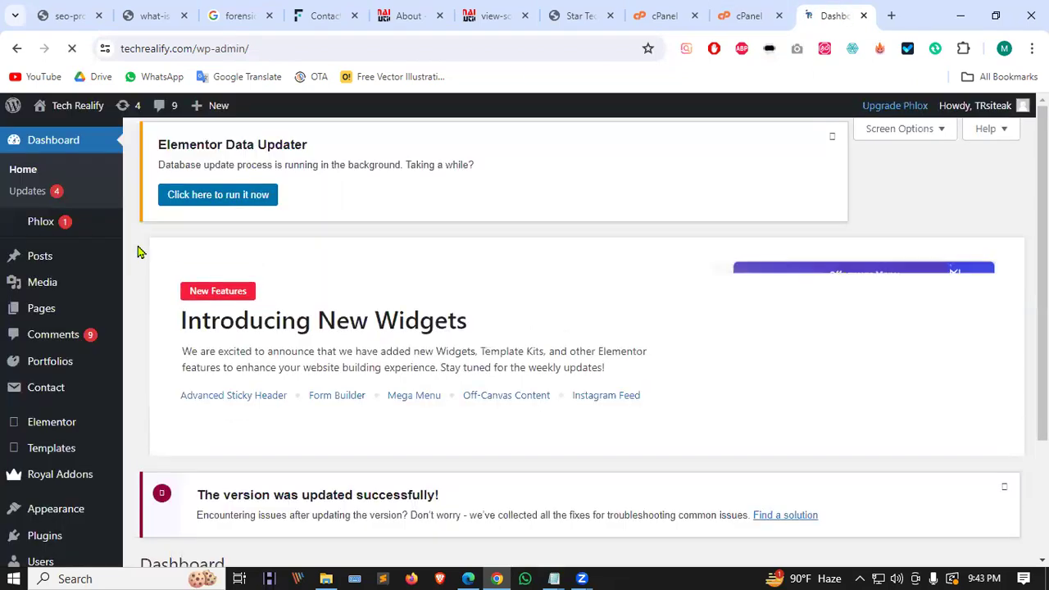
Step: Open the Installed Plugins page of the WordPress dashboard
scroll(94, 269, down, 2)
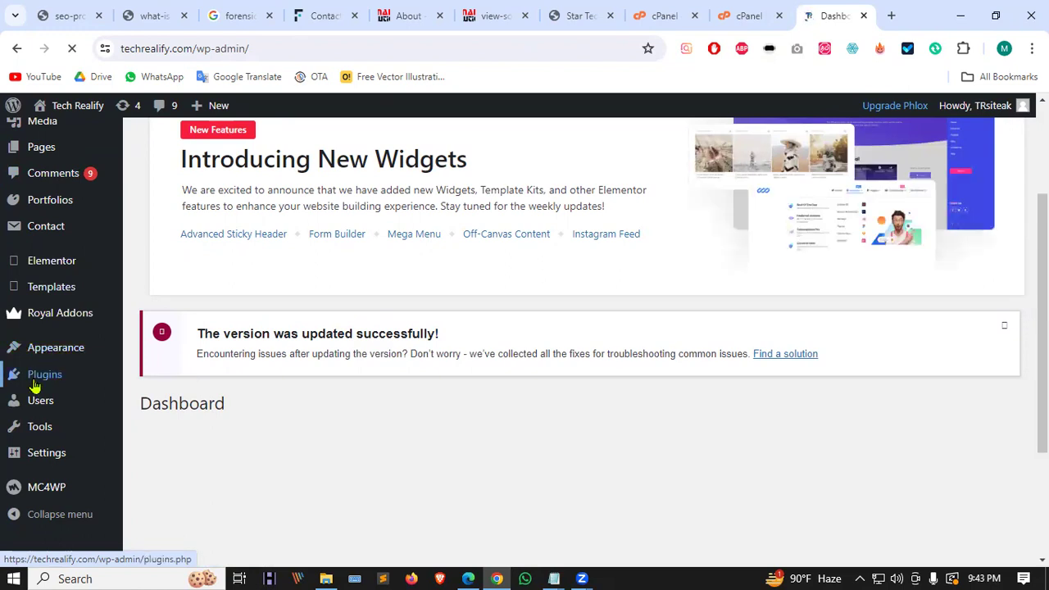
mouse_move(35, 385)
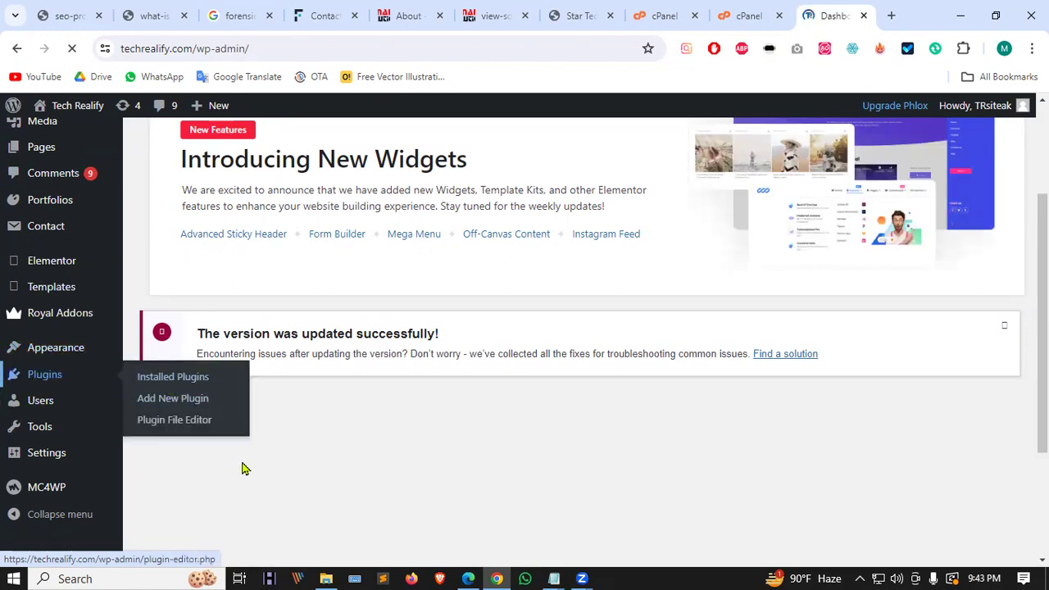
click(172, 400)
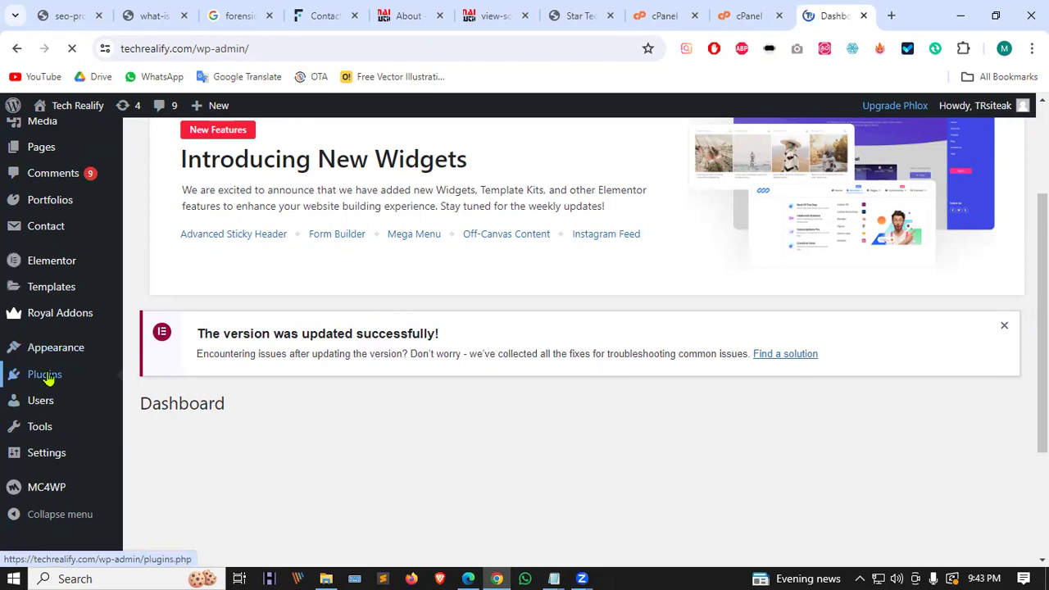
mouse_move(46, 377)
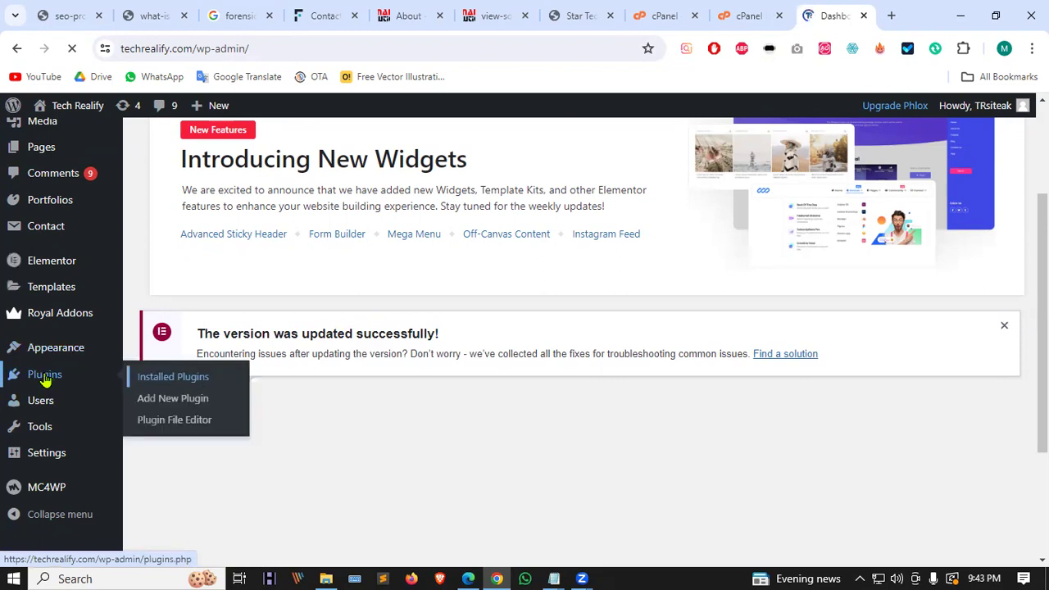
click(167, 379)
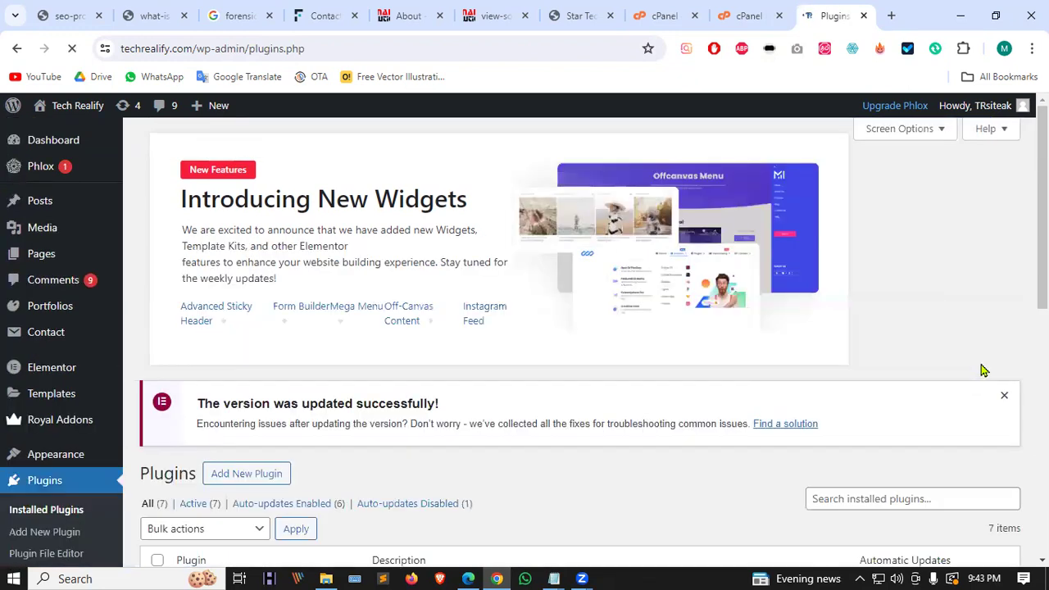
Step: Dismiss the Phlox recommendation survey and look through the list of installed plugins
scroll(344, 342, down, 7)
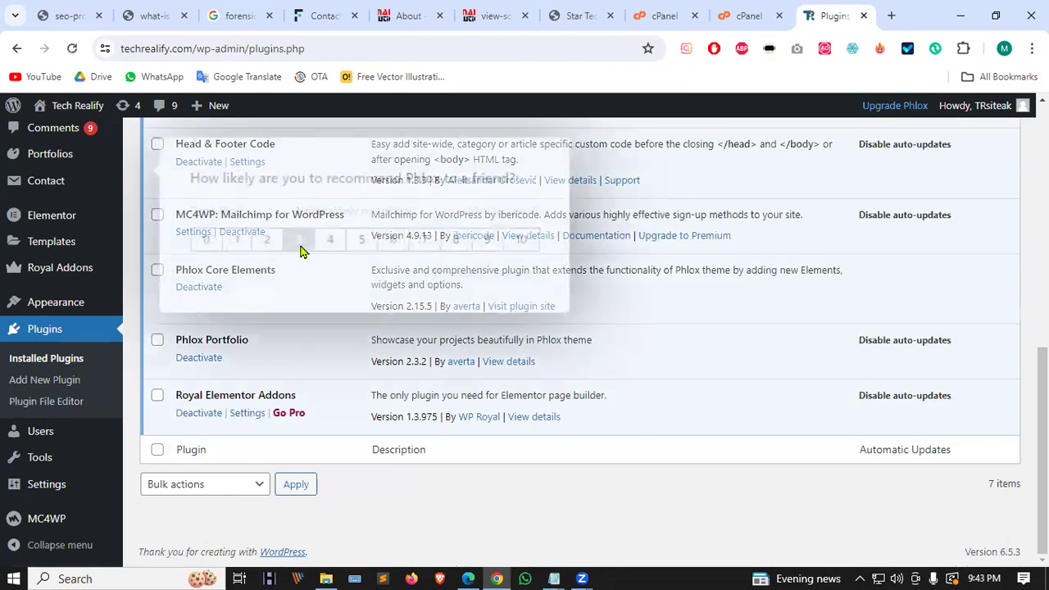
click(490, 274)
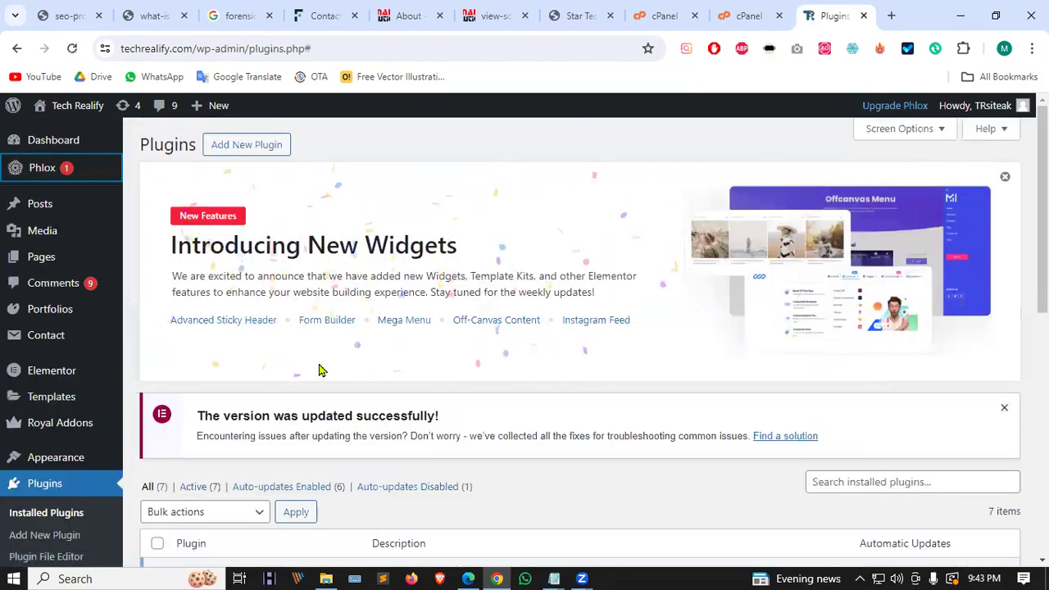
scroll(321, 370, down, 7)
scroll(196, 279, up, 2)
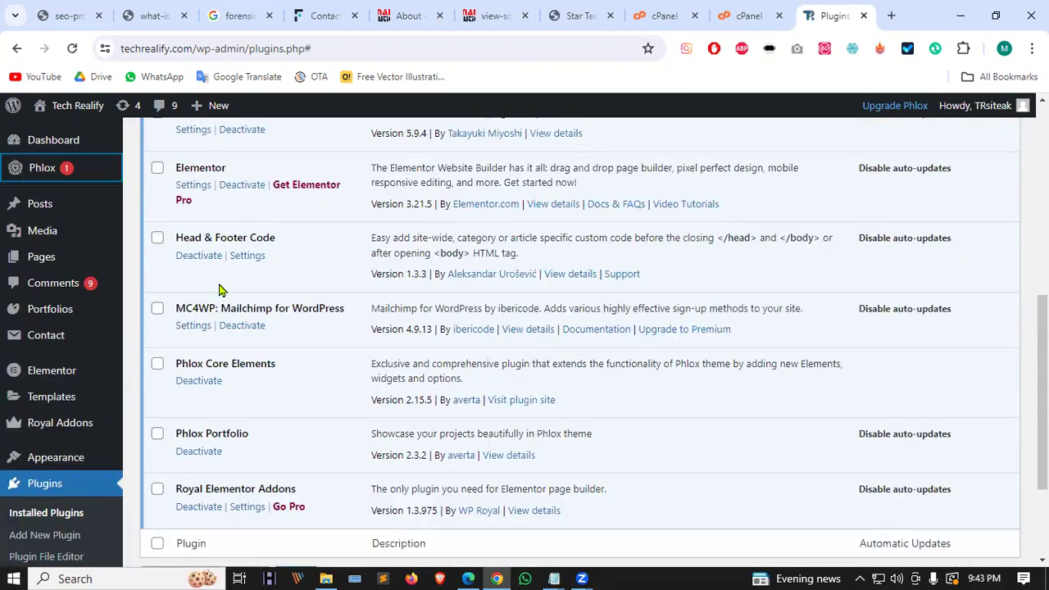
scroll(161, 524, down, 2)
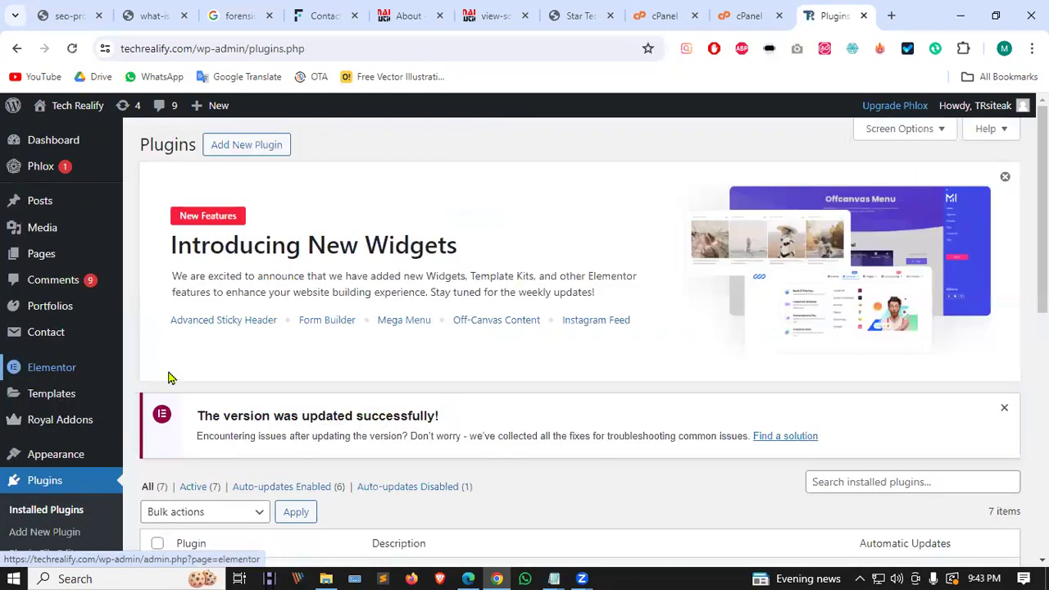
Step: Open the Add Plugins page and look through the featured plugins
click(232, 148)
scroll(602, 300, down, 5)
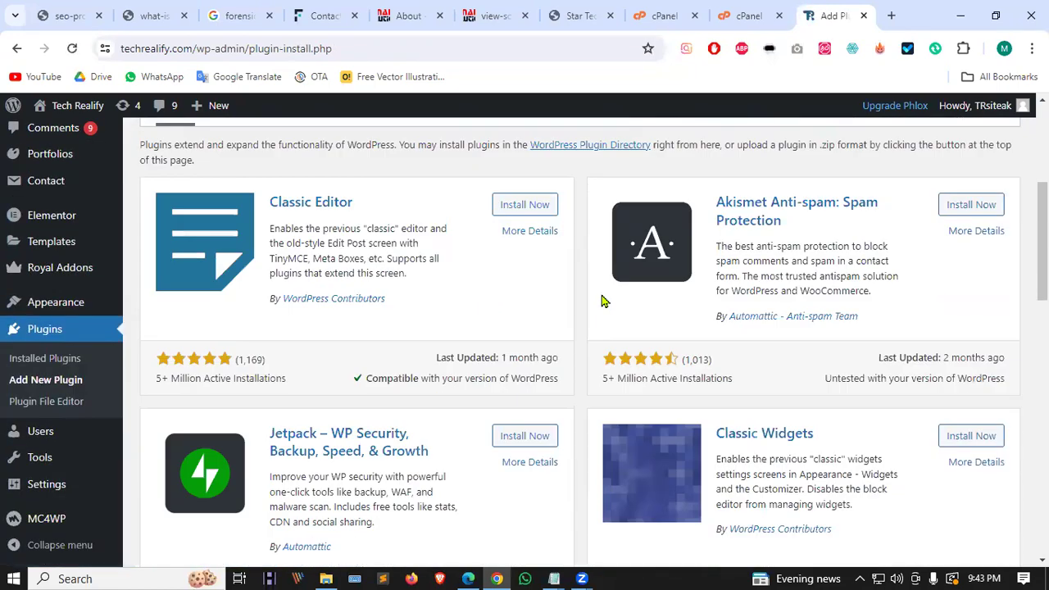
scroll(602, 301, up, 3)
scroll(604, 302, up, 2)
scroll(604, 302, down, 3)
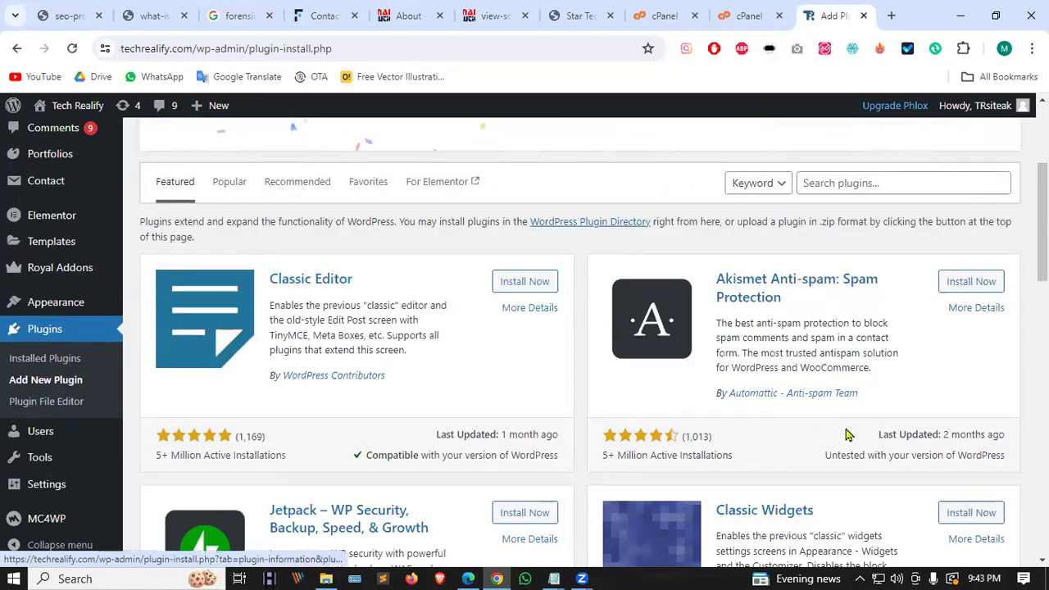
Step: Search the plugin directory for "html" and look through the results
click(816, 187)
text(html)
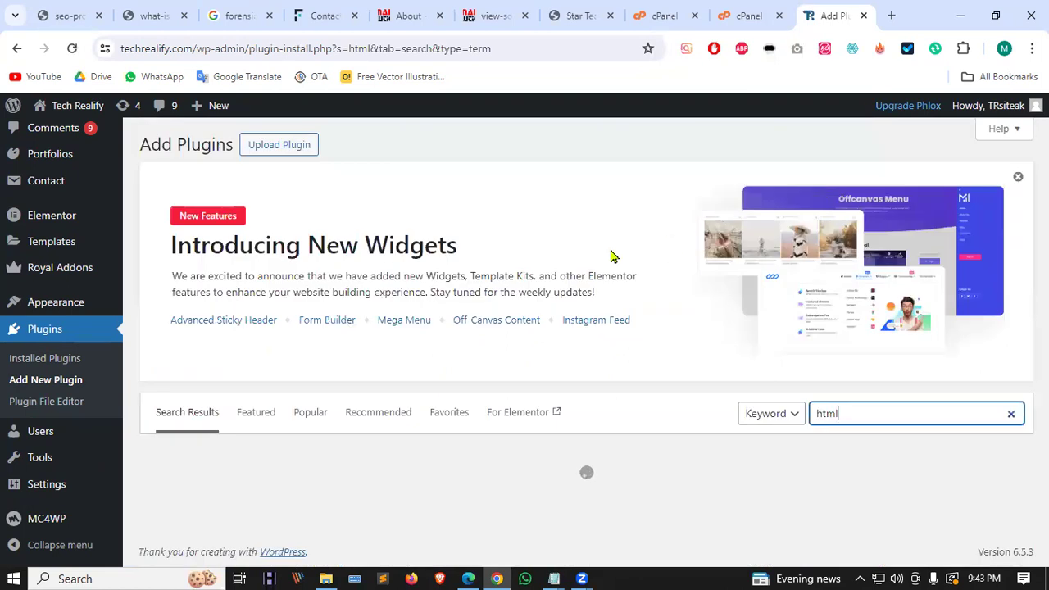
scroll(632, 251, down, 2)
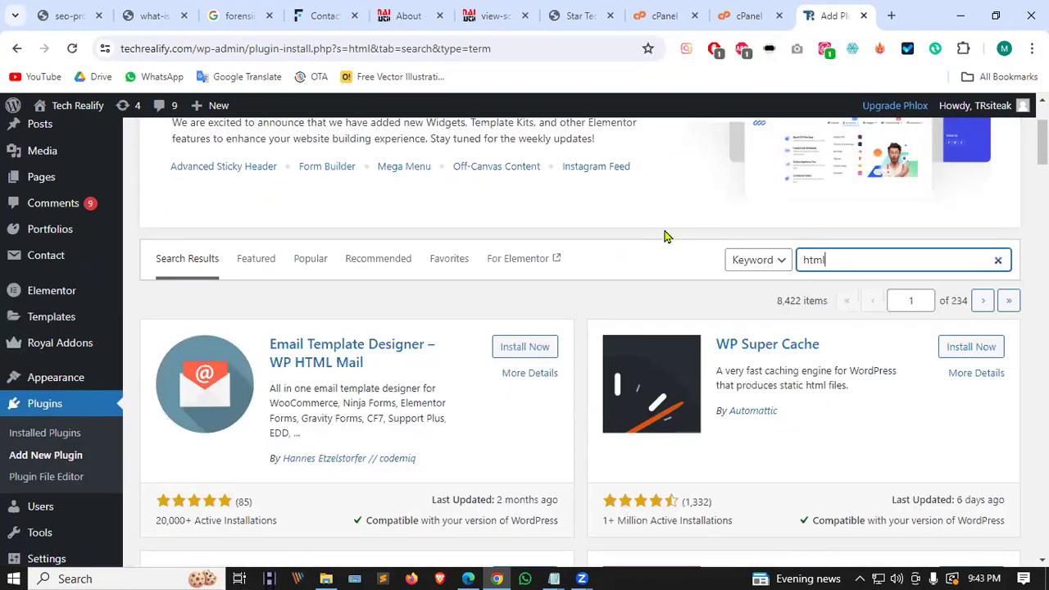
scroll(647, 232, down, 3)
scroll(641, 228, down, 3)
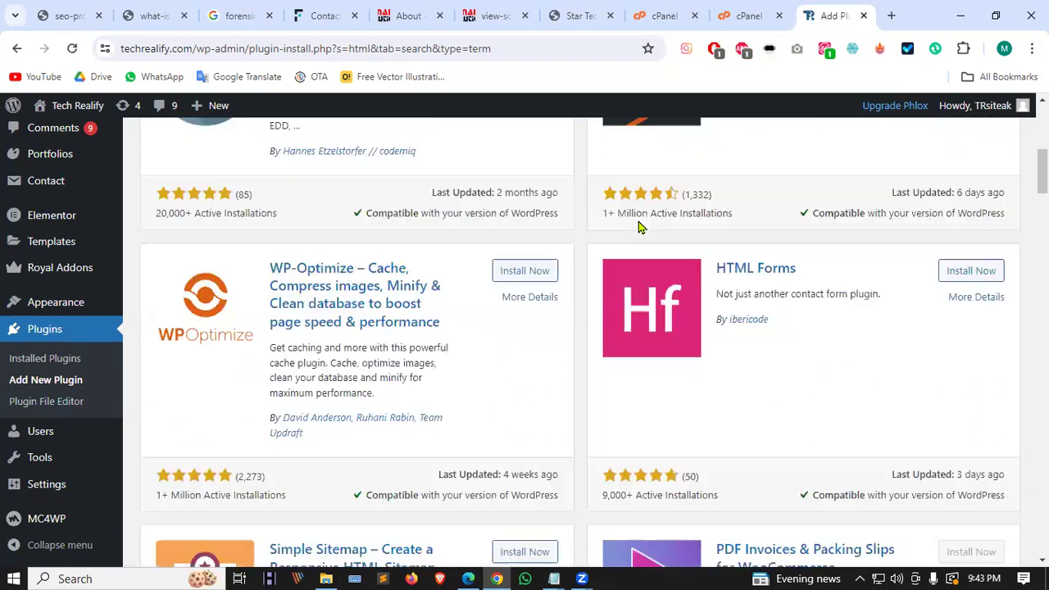
scroll(640, 228, up, 4)
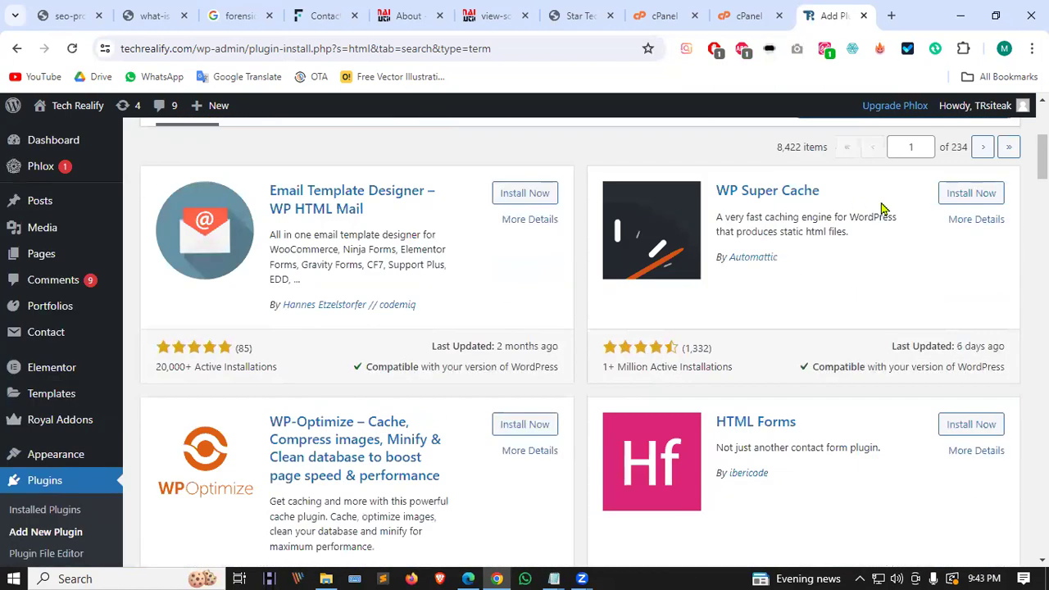
scroll(884, 176, up, 2)
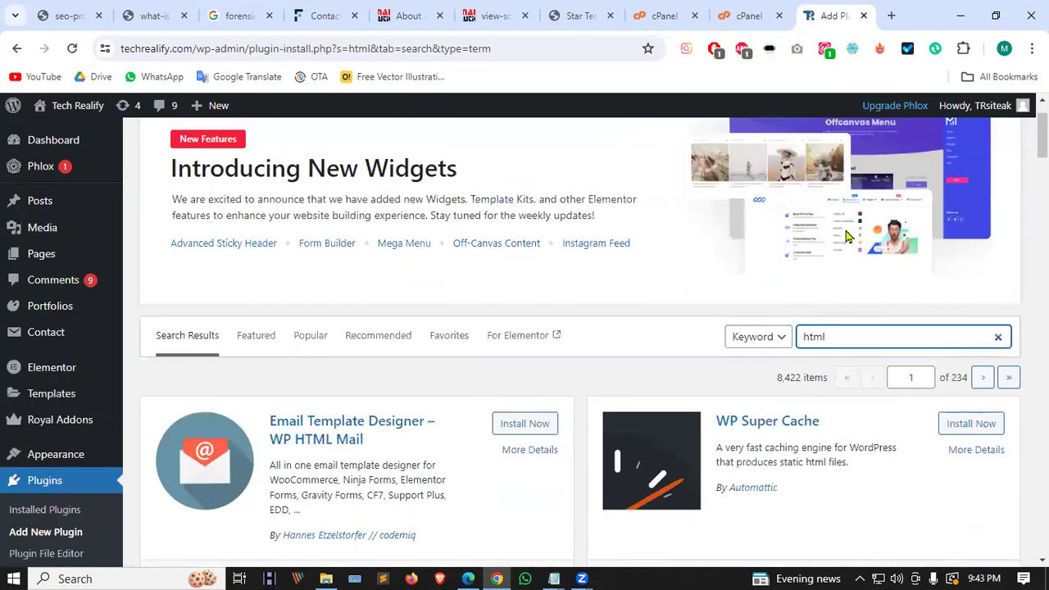
Step: Extend the plugin search to "html head" and look through the results for a plugin that adds head and footer code
click(858, 336)
text(head)
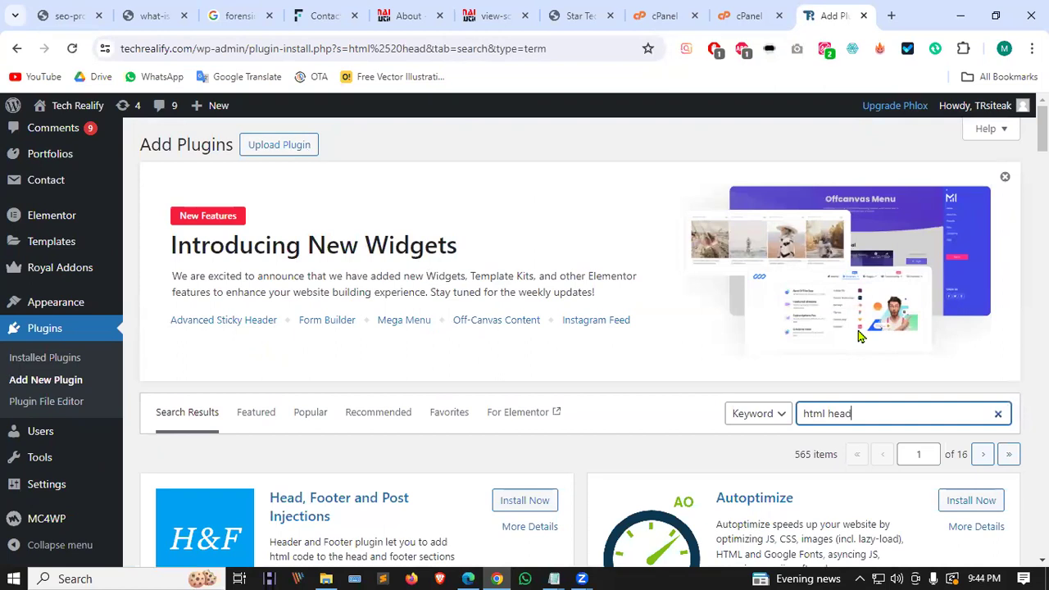
scroll(572, 290, down, 2)
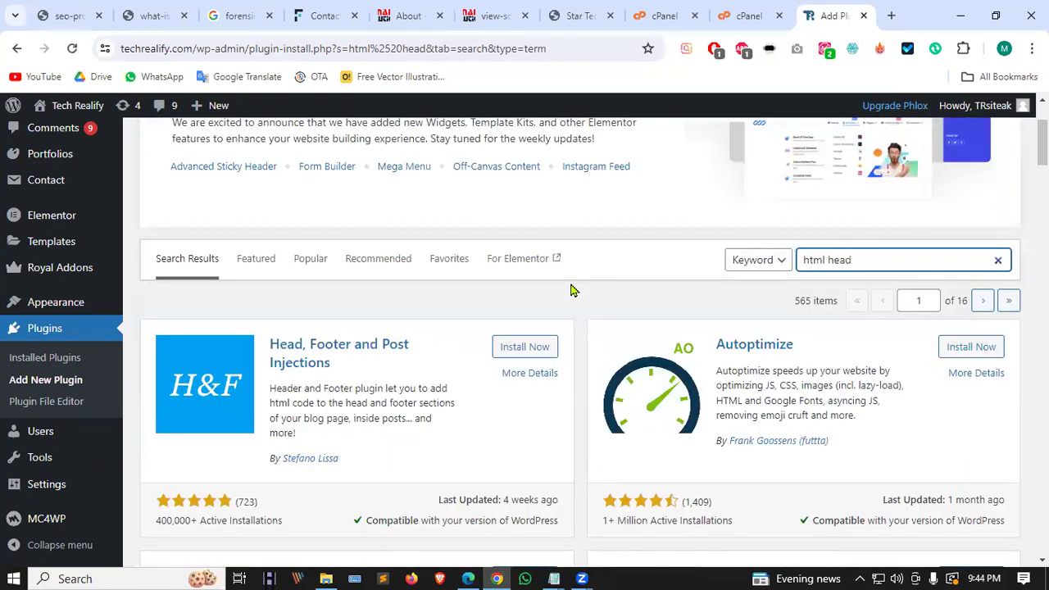
scroll(657, 313, down, 4)
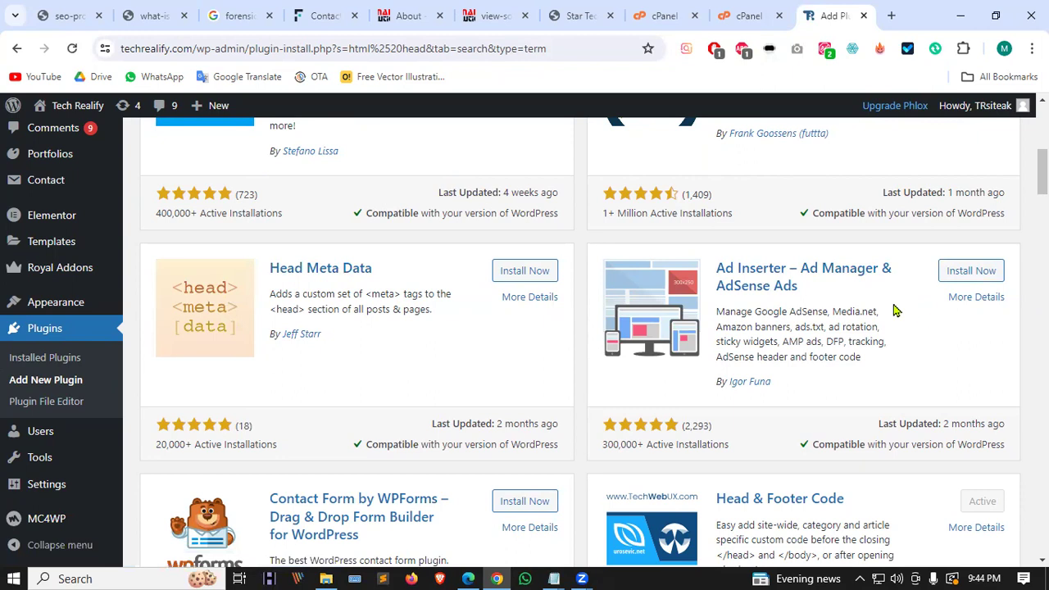
scroll(747, 298, down, 3)
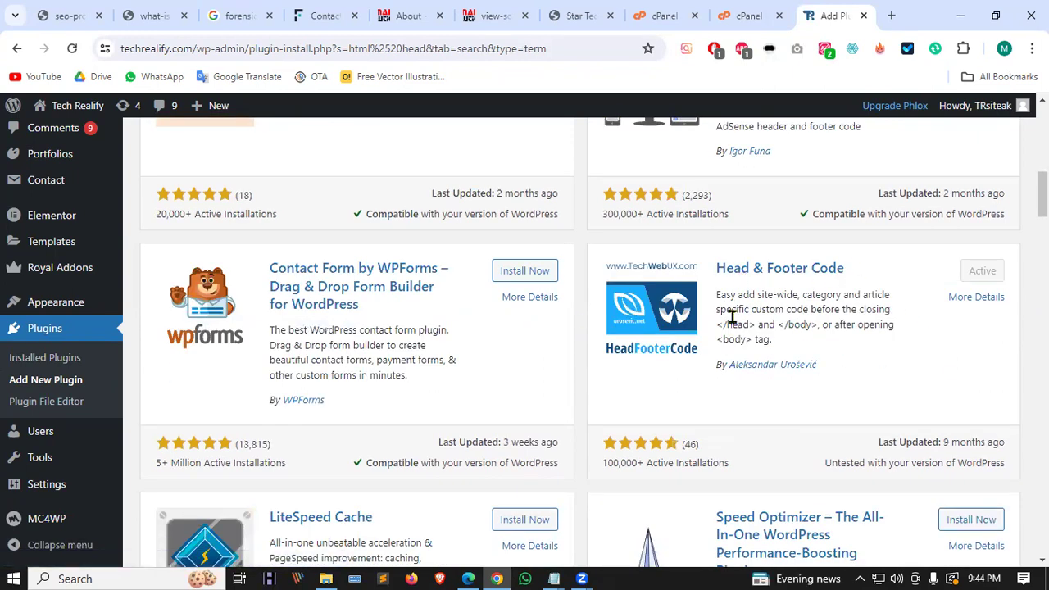
scroll(295, 358, up, 2)
scroll(707, 298, down, 4)
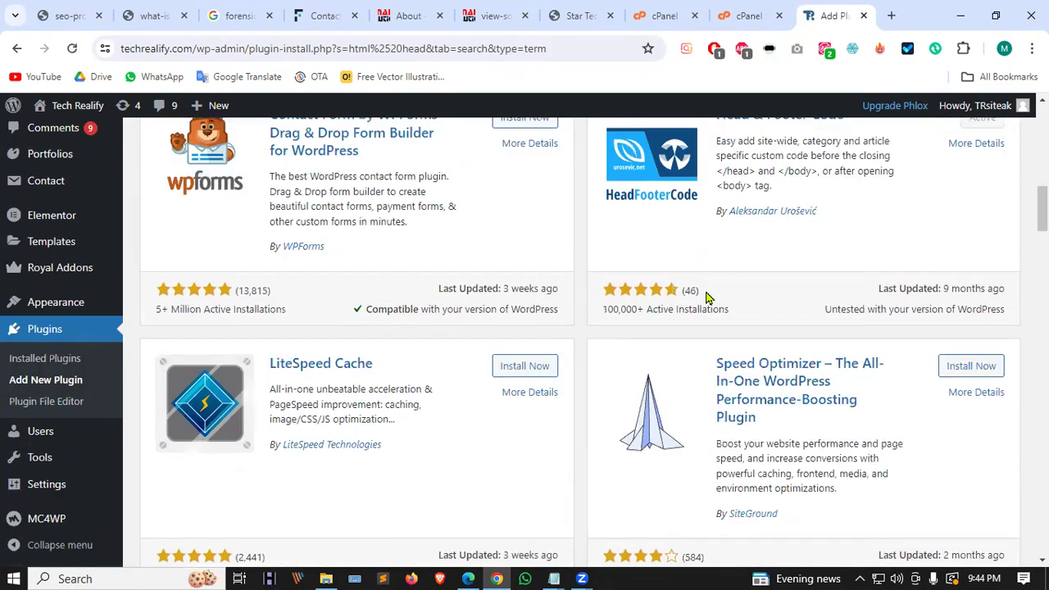
scroll(727, 213, down, 2)
scroll(848, 325, up, 3)
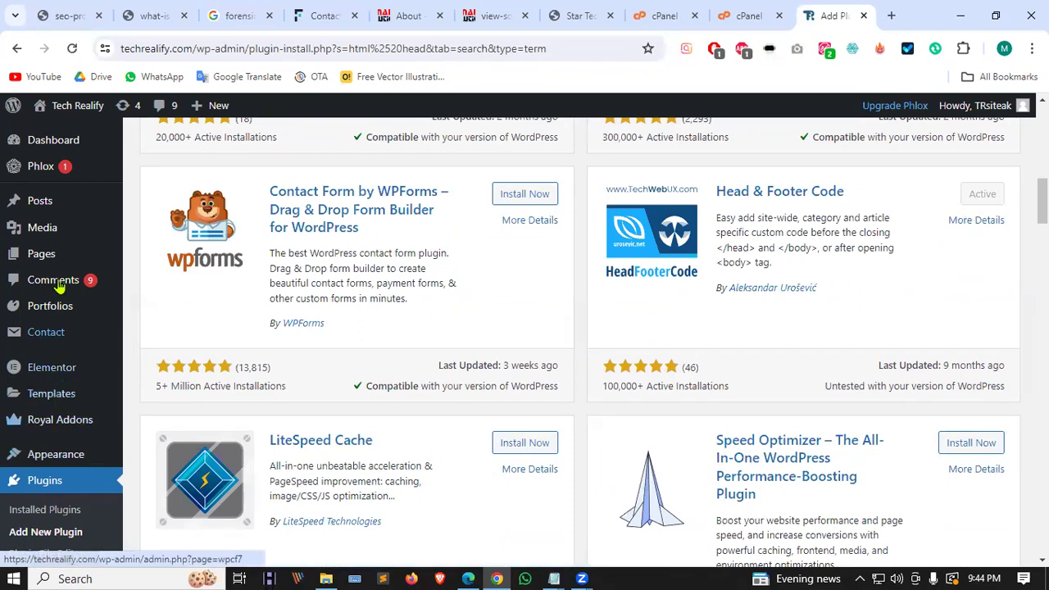
scroll(321, 345, up, 3)
scroll(464, 219, down, 3)
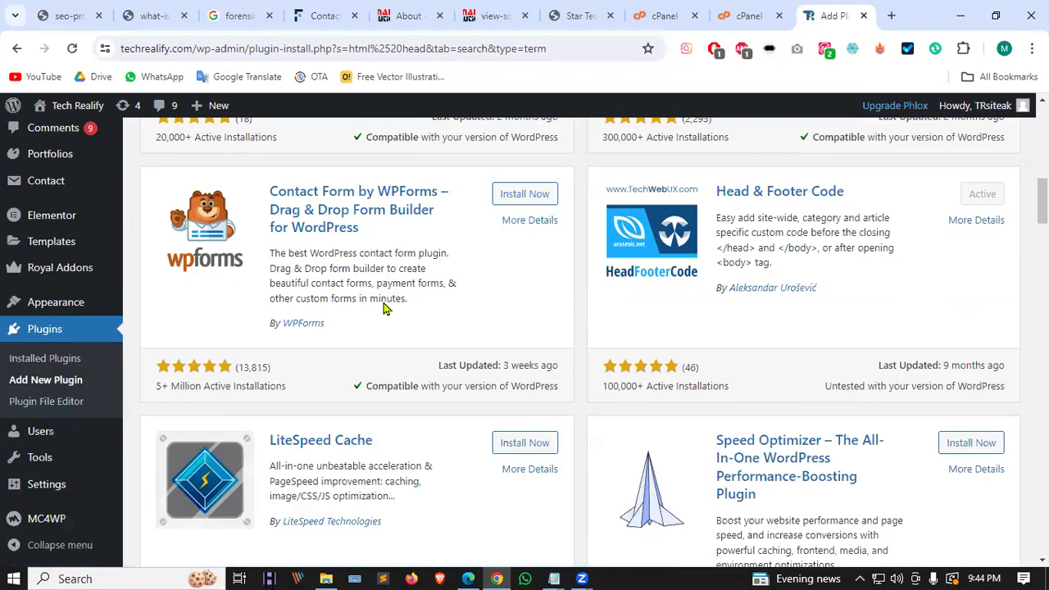
scroll(58, 417, down, 3)
Step: Return to the installed plugins list and highlight the name of the Head & Footer Code plugin
click(43, 362)
scroll(43, 362, down, 3)
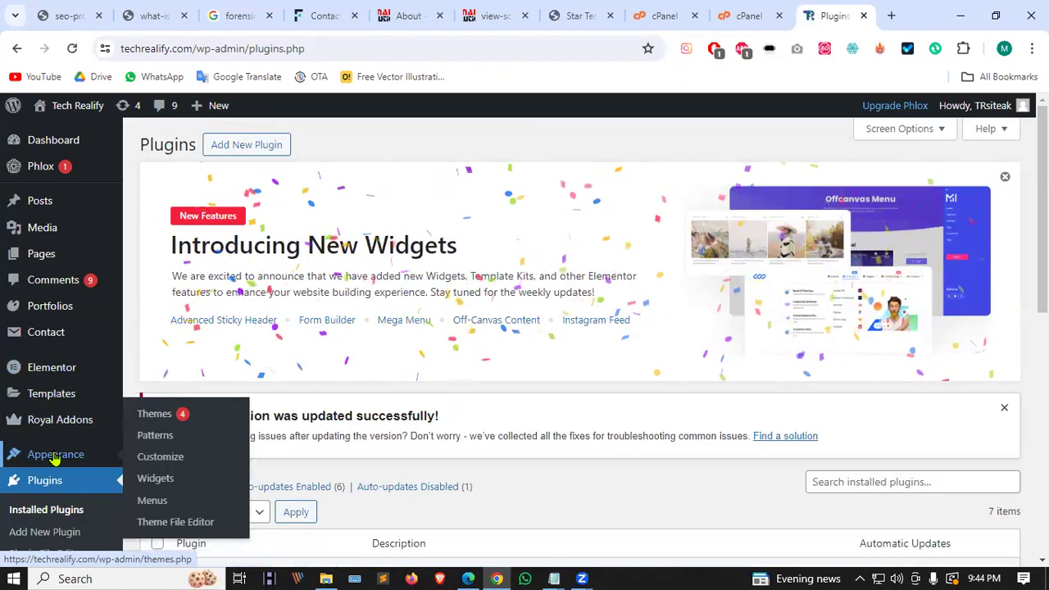
scroll(47, 451, down, 2)
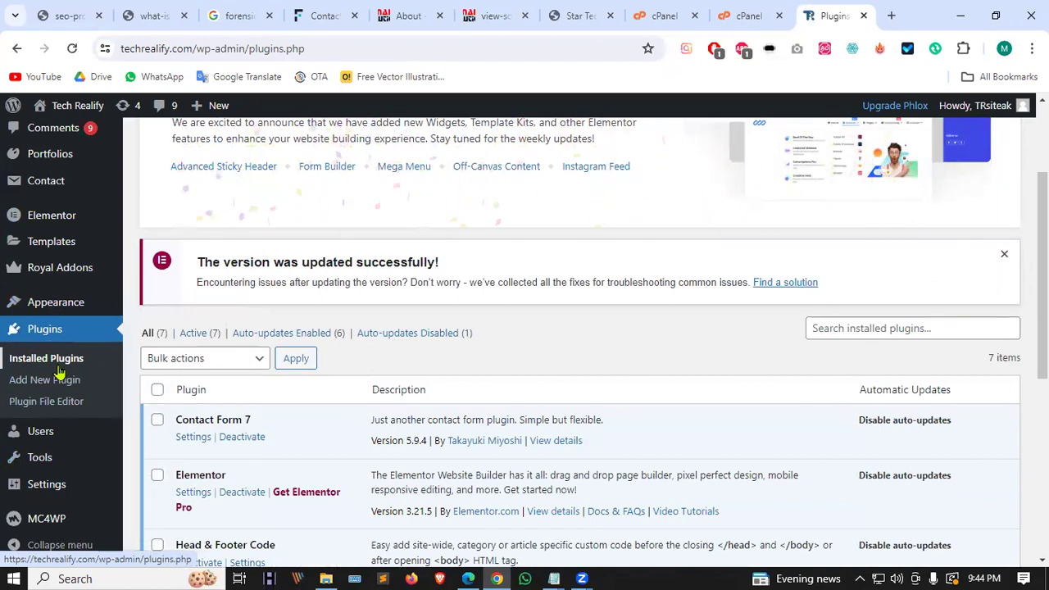
scroll(462, 361, down, 3)
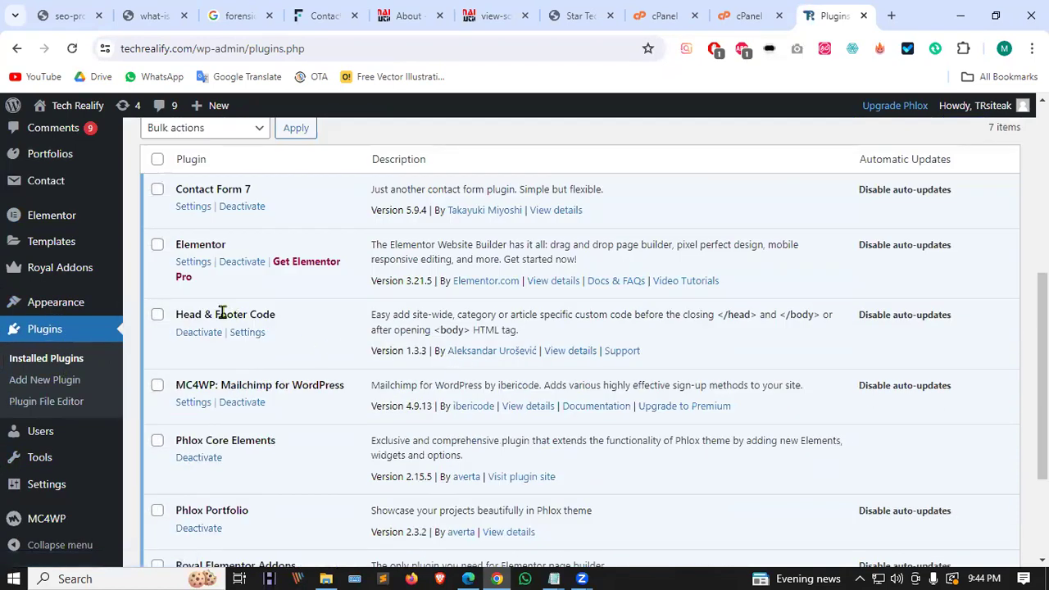
drag(174, 311, 275, 308)
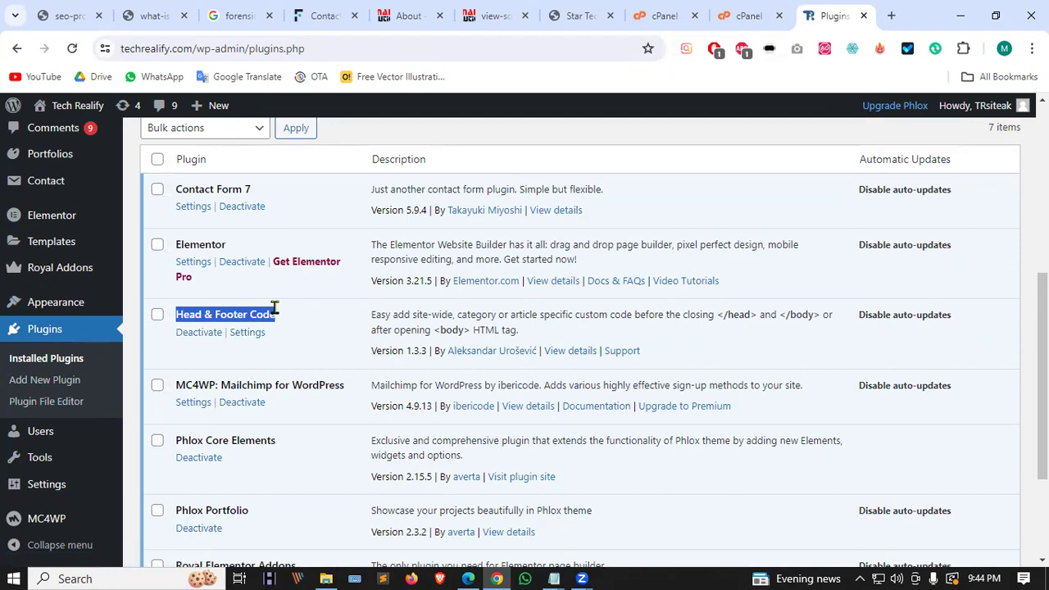
scroll(199, 476, down, 3)
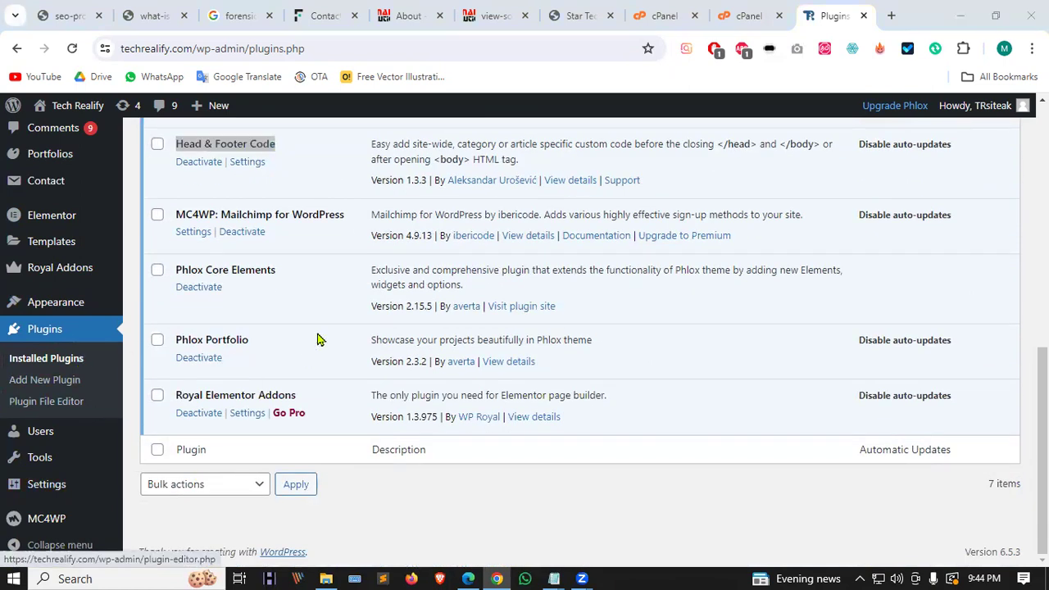
Step: Open the Head & Footer Code plugin's settings and examine the site-wide HEAD code containing the Meta Pixel script
click(248, 163)
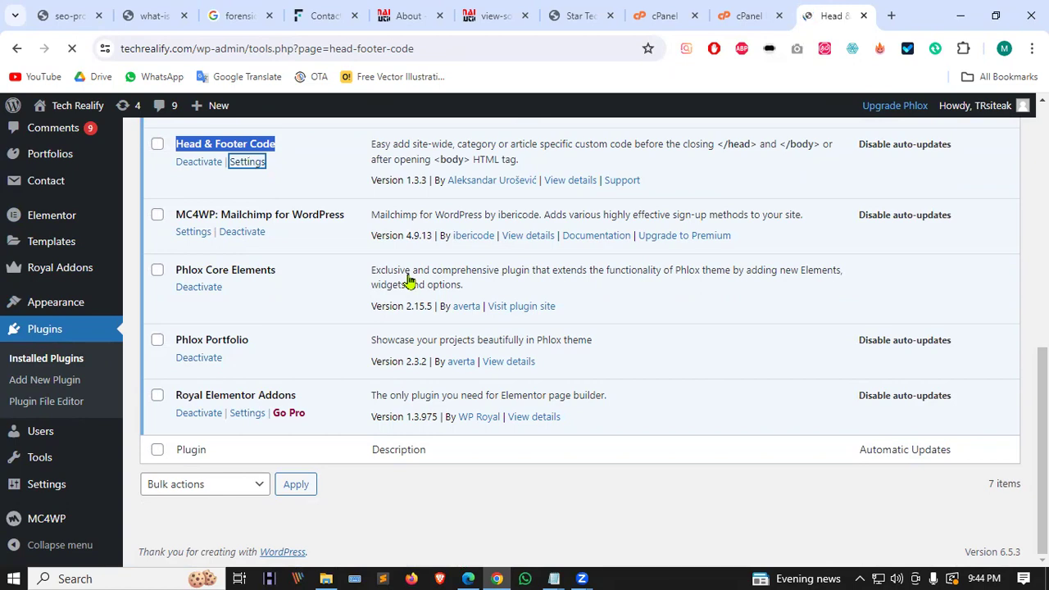
scroll(415, 264, down, 3)
scroll(415, 264, down, 2)
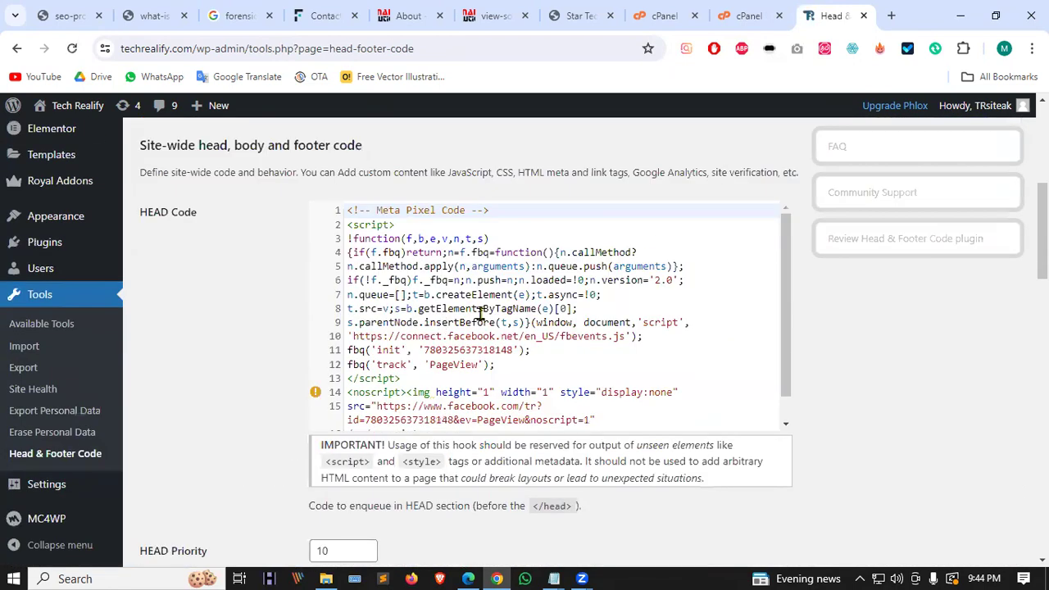
scroll(786, 247, down, 1)
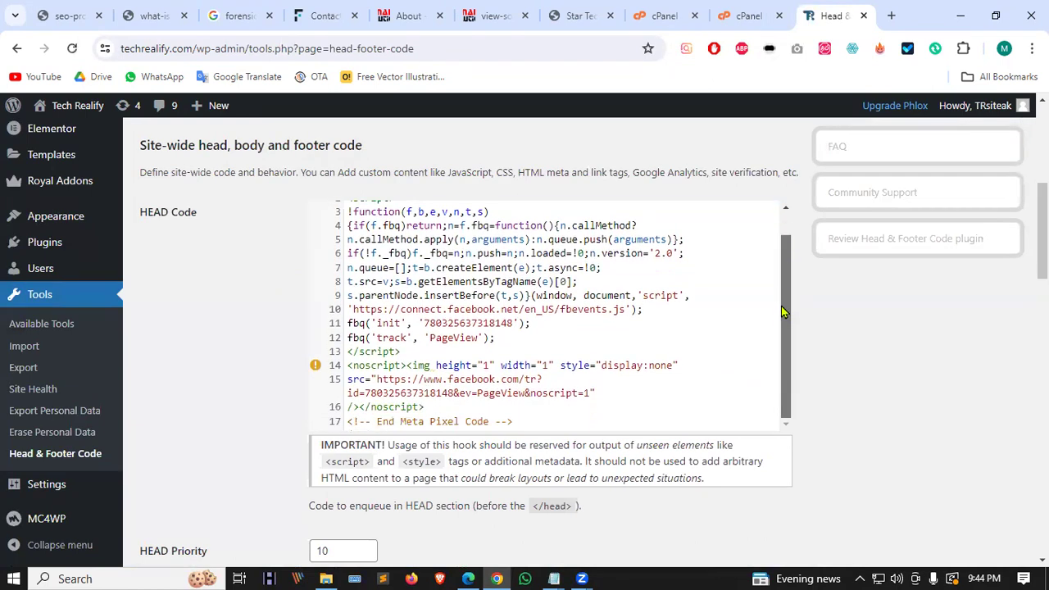
scroll(447, 287, up, 1)
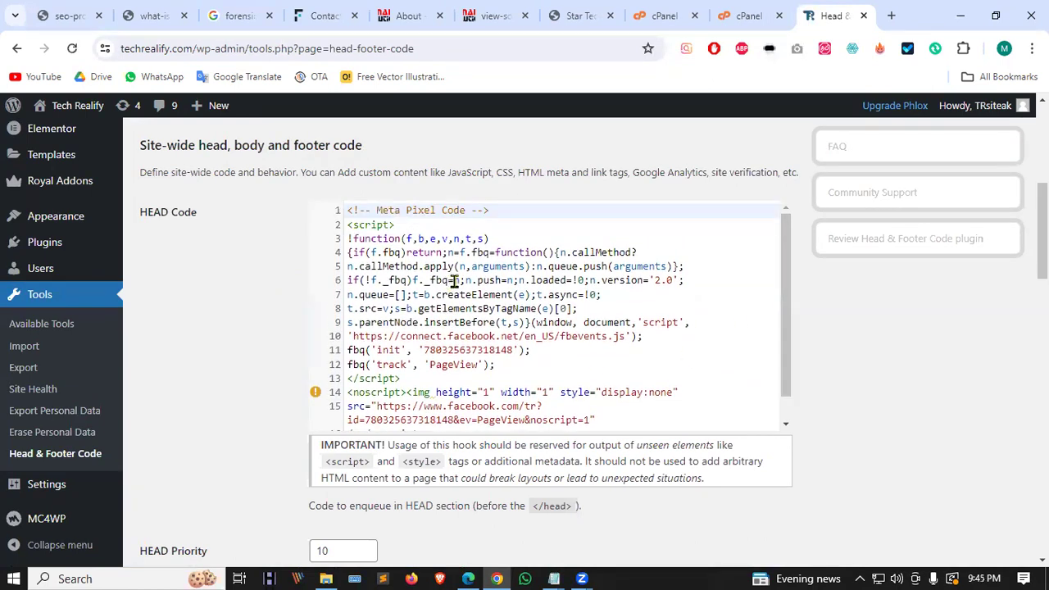
Step: Add four blank lines after the End Meta Pixel Code comment in the site-wide HEAD code
scroll(454, 280, down, 1)
click(547, 422)
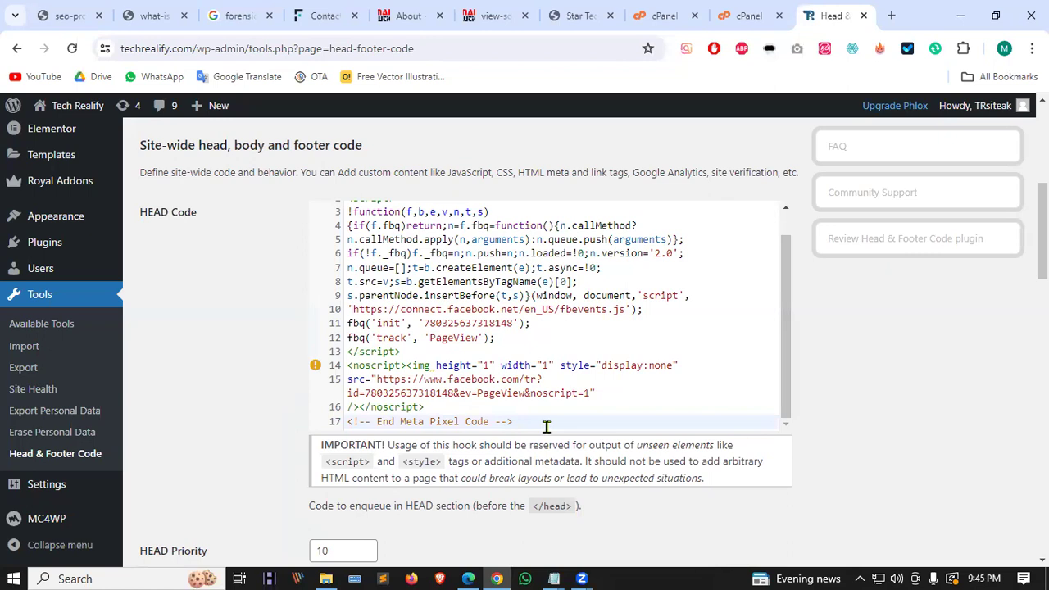
scroll(473, 345, up, 1)
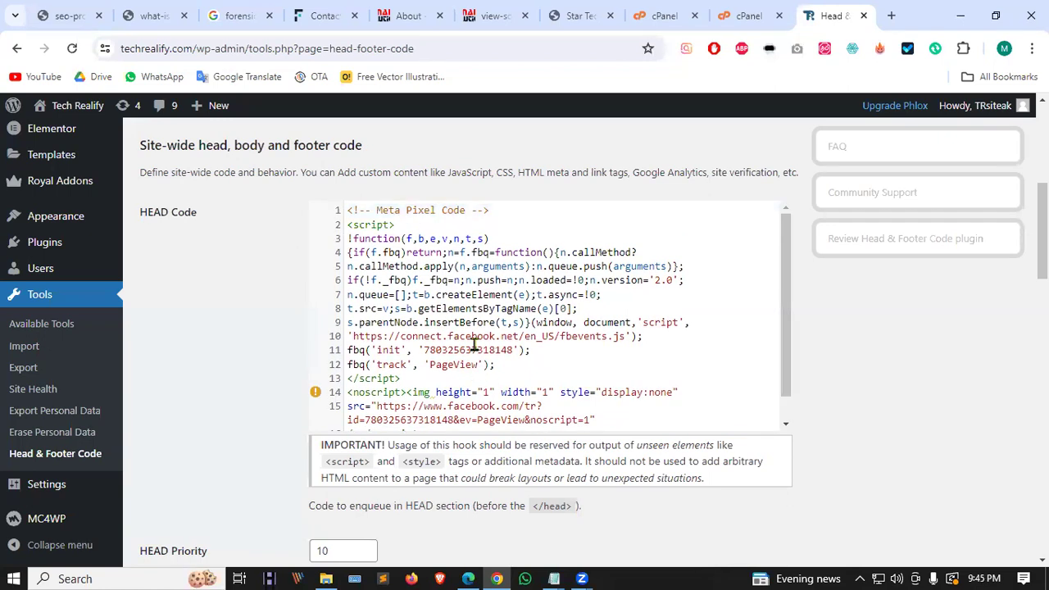
key(Return)
key(Return)
key(Return)
key(Return)
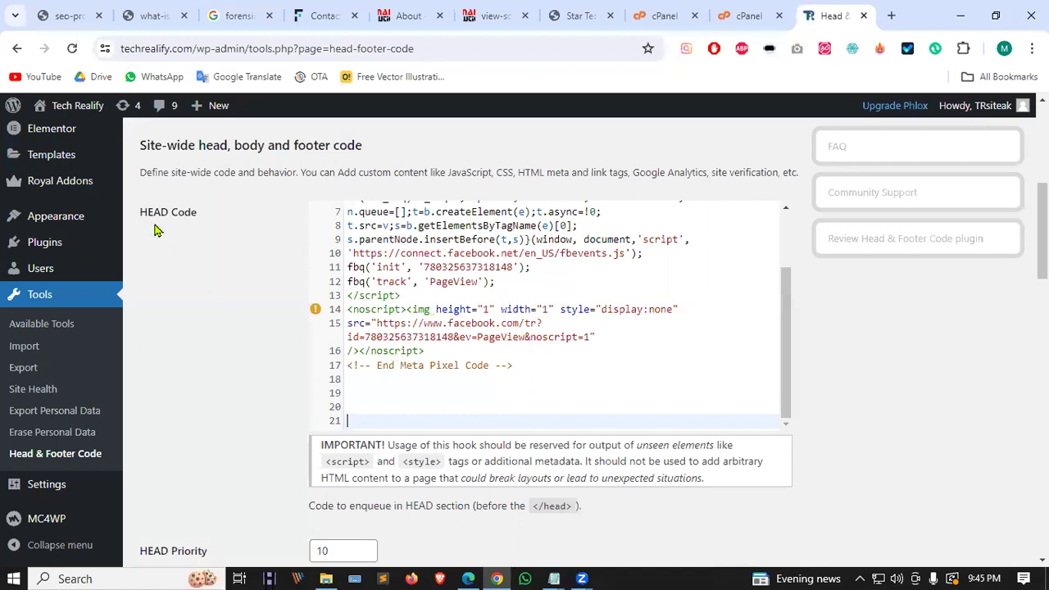
Step: Copy the title, meta description and meta keyword tags from the zoom.txt notes in Notepad into the end of the HEAD code
mouse_move(554, 578)
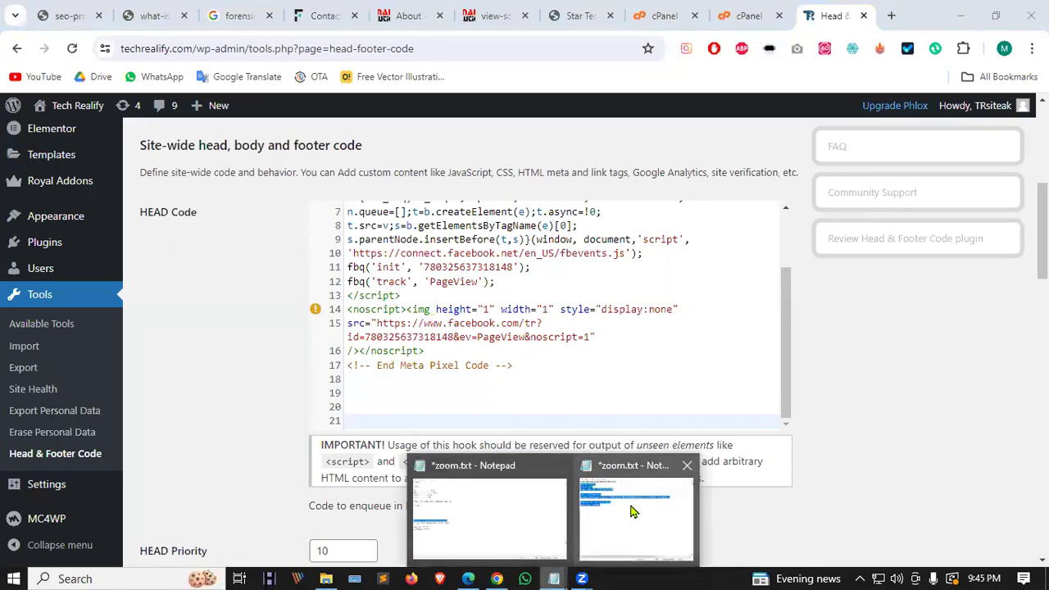
click(633, 511)
scroll(127, 279, up, 5)
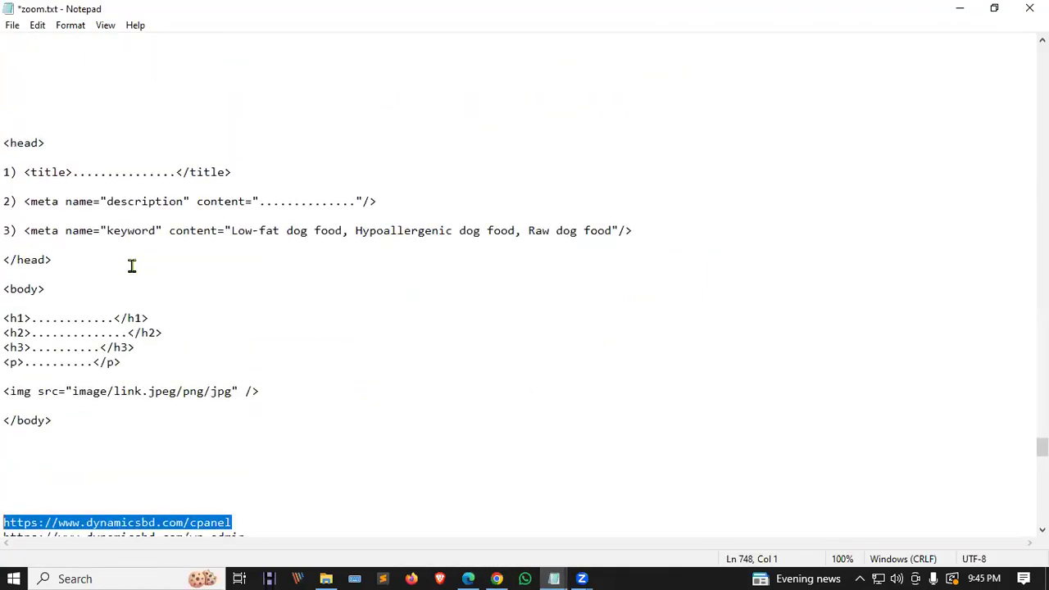
click(22, 172)
drag(21, 172, 663, 232)
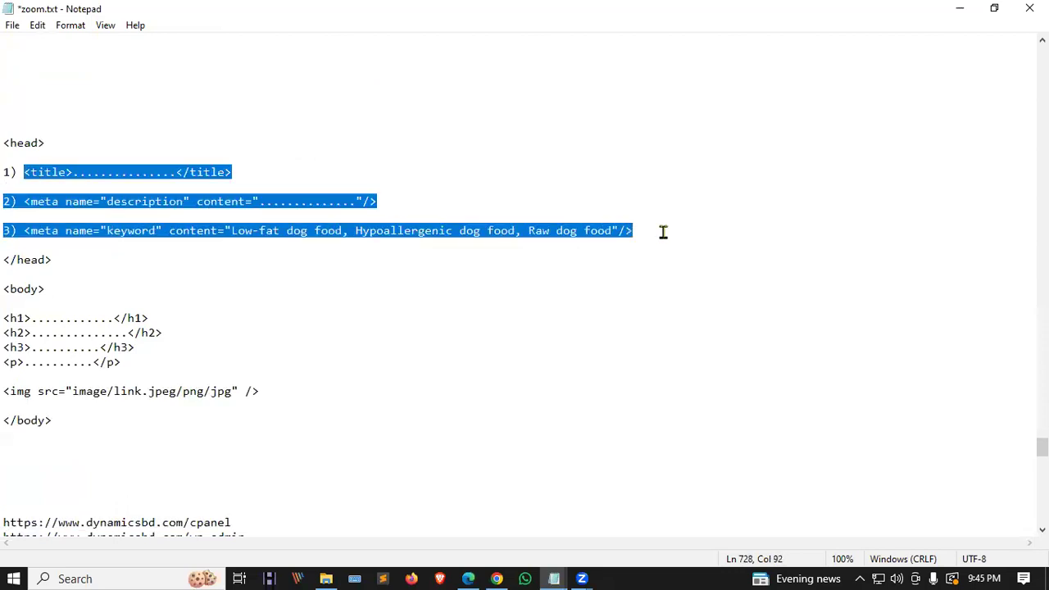
click(497, 579)
click(373, 421)
text(<title>...............</title>  2) <meta name="description" content=".............."/>  3) <meta name="keyword" content="Low-fat dog food, Hypoallergenic dog food, Raw dog food"/>)
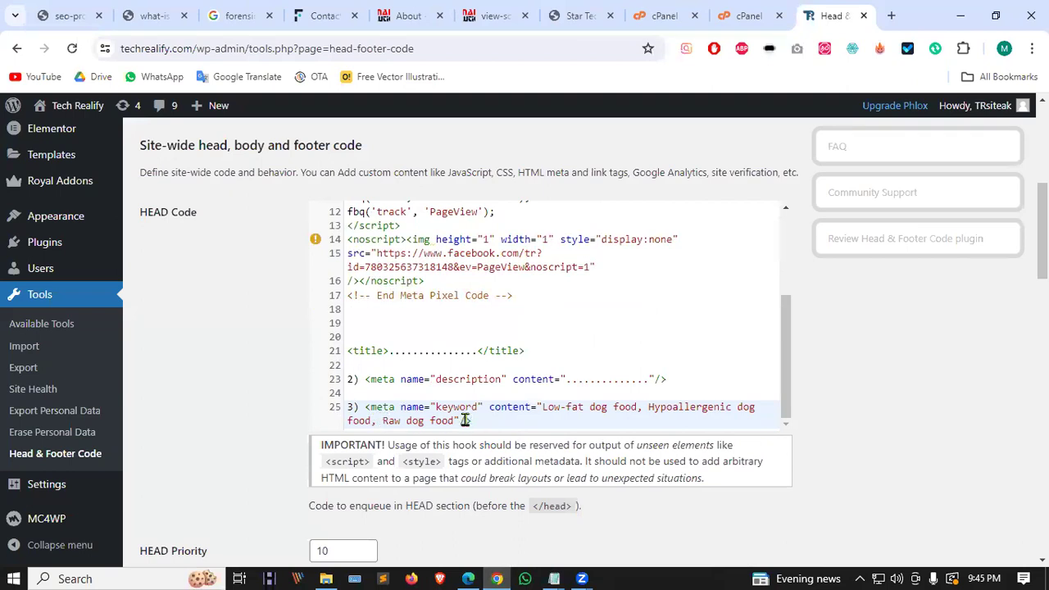
Step: Remove the "3)" and "2)" numbering in front of the meta keyword and meta description tags
scroll(612, 339, down, 1)
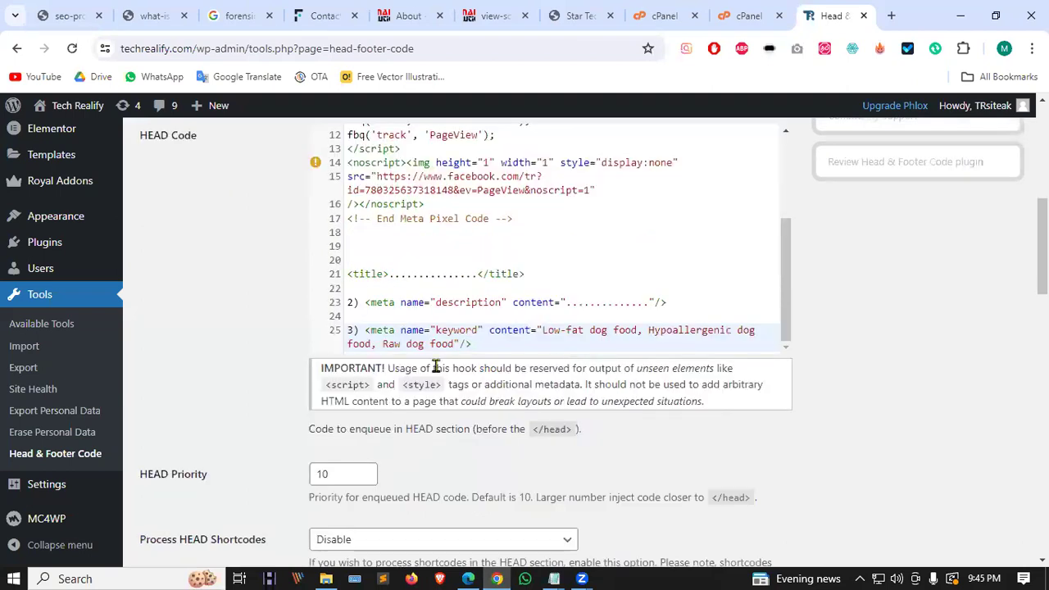
drag(361, 331, 335, 335)
key(BackSpace)
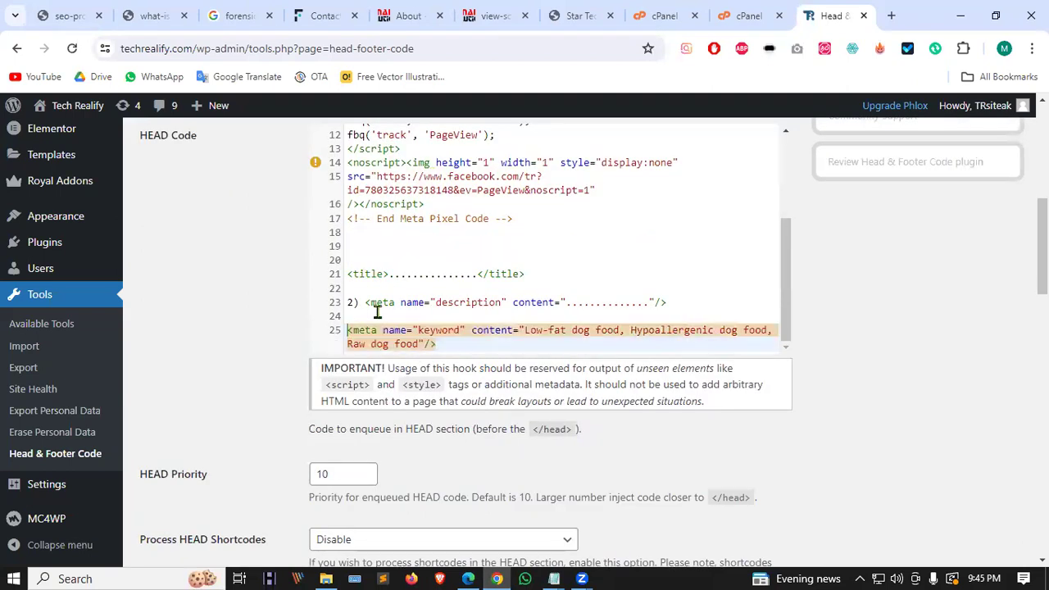
drag(365, 303, 328, 309)
key(BackSpace)
Step: Replace the dots inside the title tag with "Best IT Software Company"
drag(390, 274, 481, 274)
key(BackSpace)
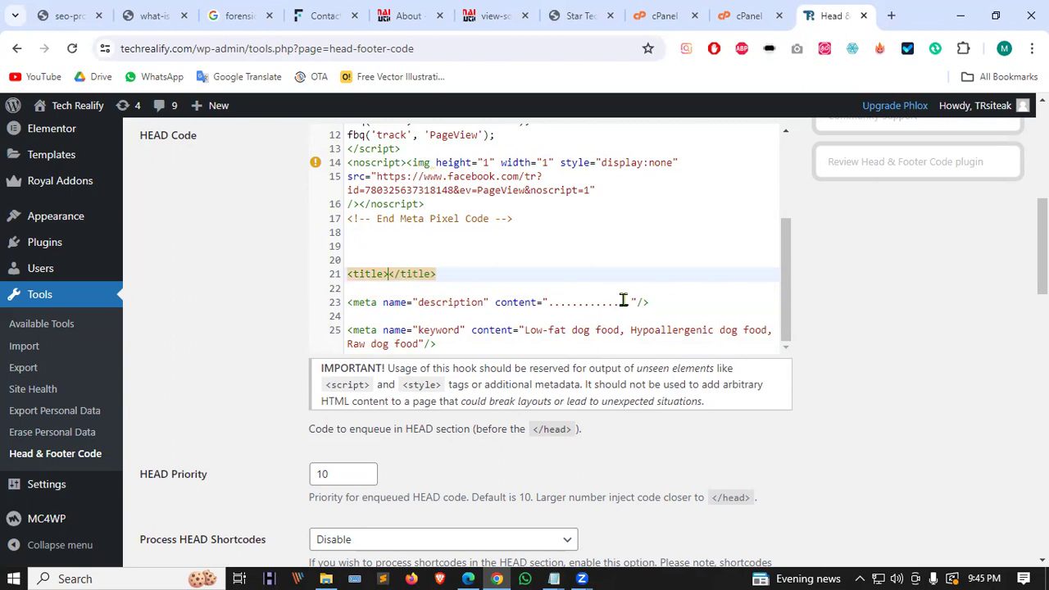
text(Best )
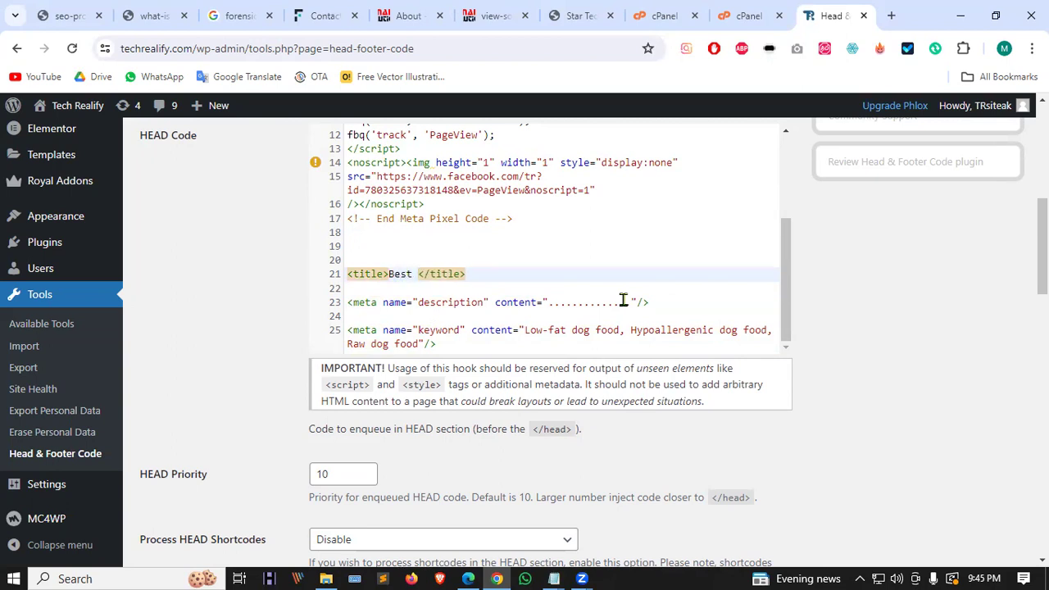
text(IT)
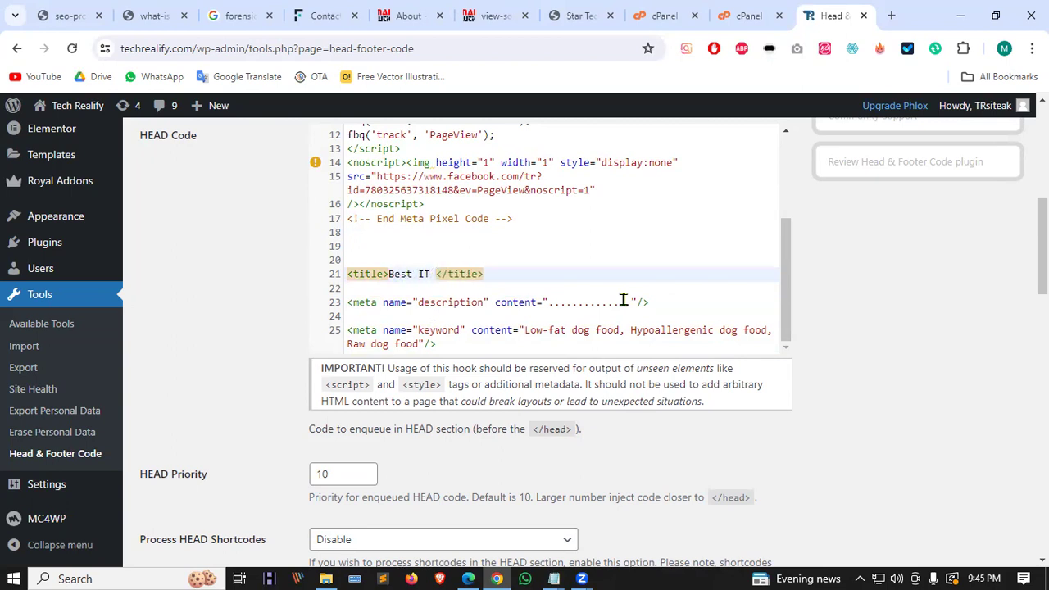
key(BackSpace)
key(BackSpace)
key(BackSpace)
text(IT Software )
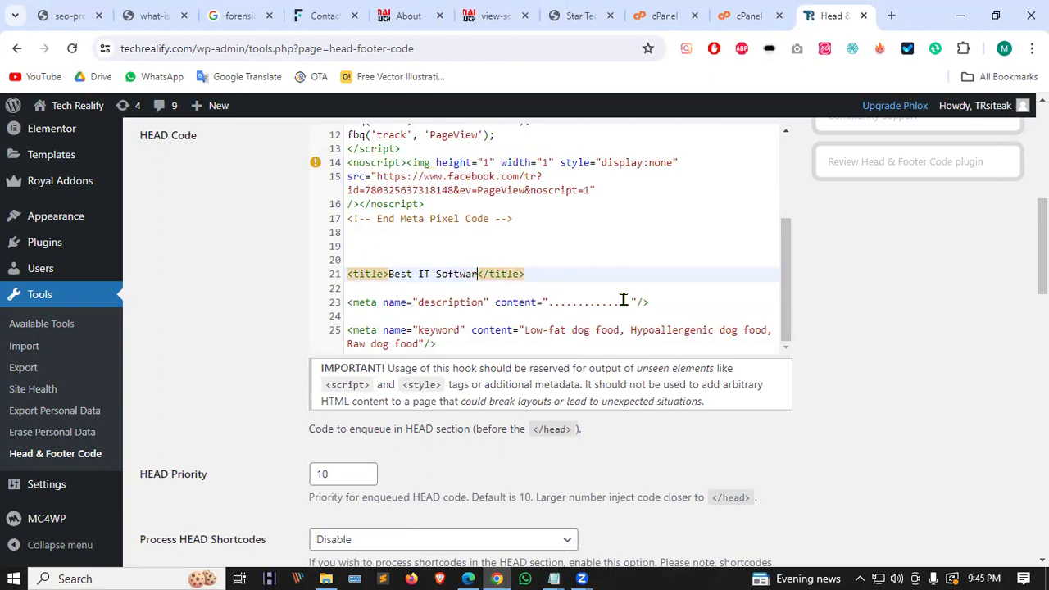
text(Company)
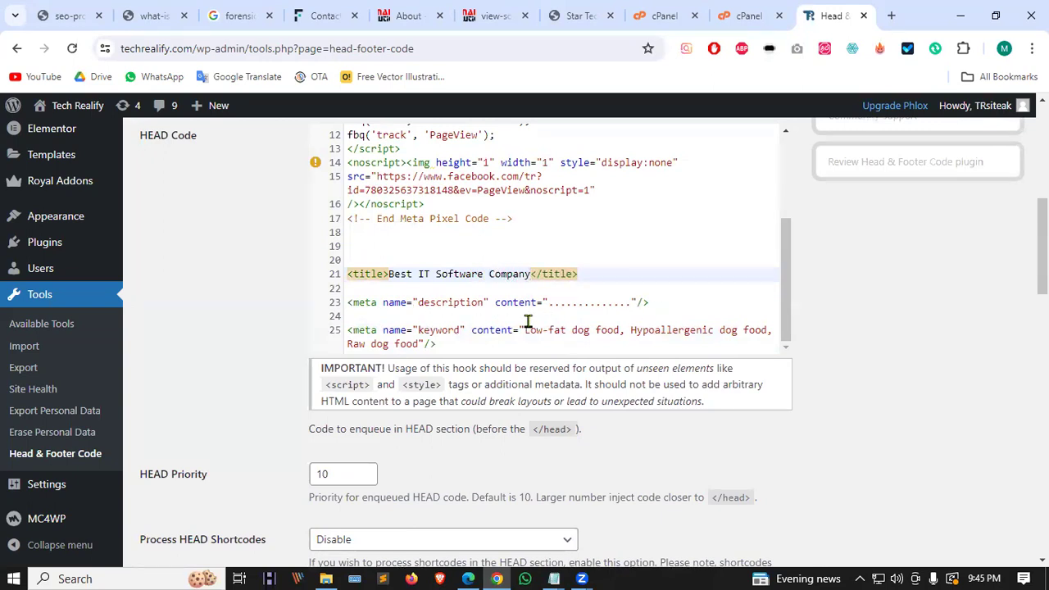
Step: Copy the title text "Best IT Software Company" into the meta description's content in place of the dots
click(549, 302)
key(shift+Home)
drag(531, 273, 391, 274)
key(ctrl+c)
drag(630, 305, 551, 306)
key(ctrl+v)
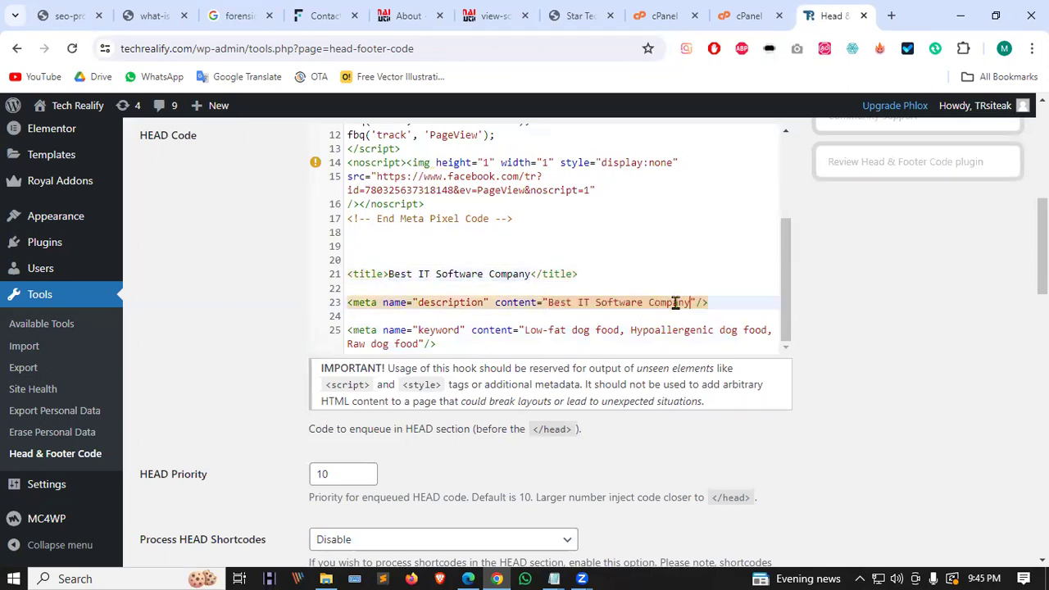
Step: Replace the dog food keywords in the meta keyword tag with the comma-separated content "Best, IT Software, Company,"
drag(525, 331, 418, 344)
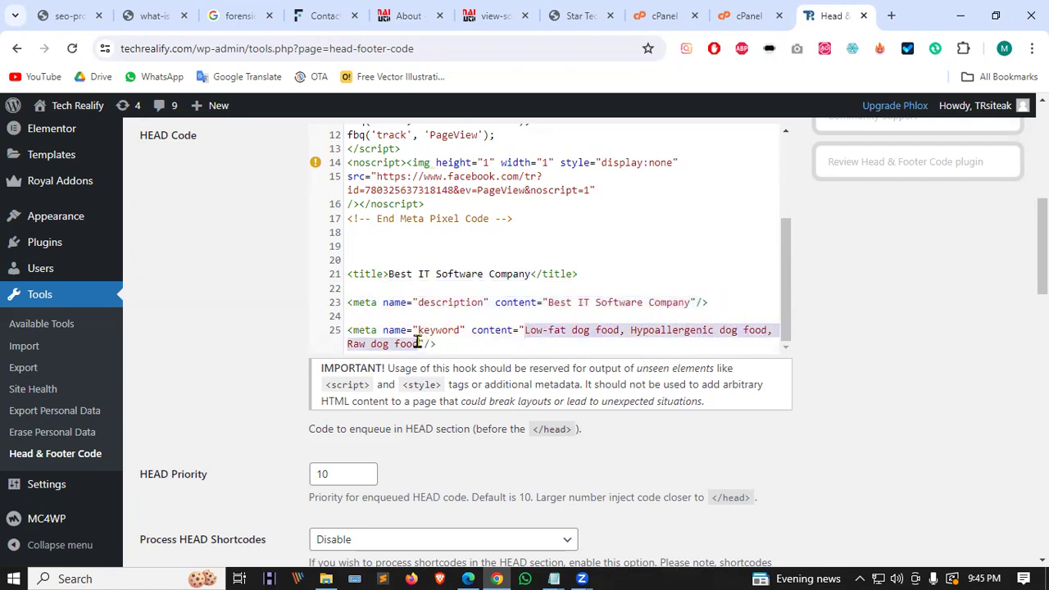
key(BackSpace)
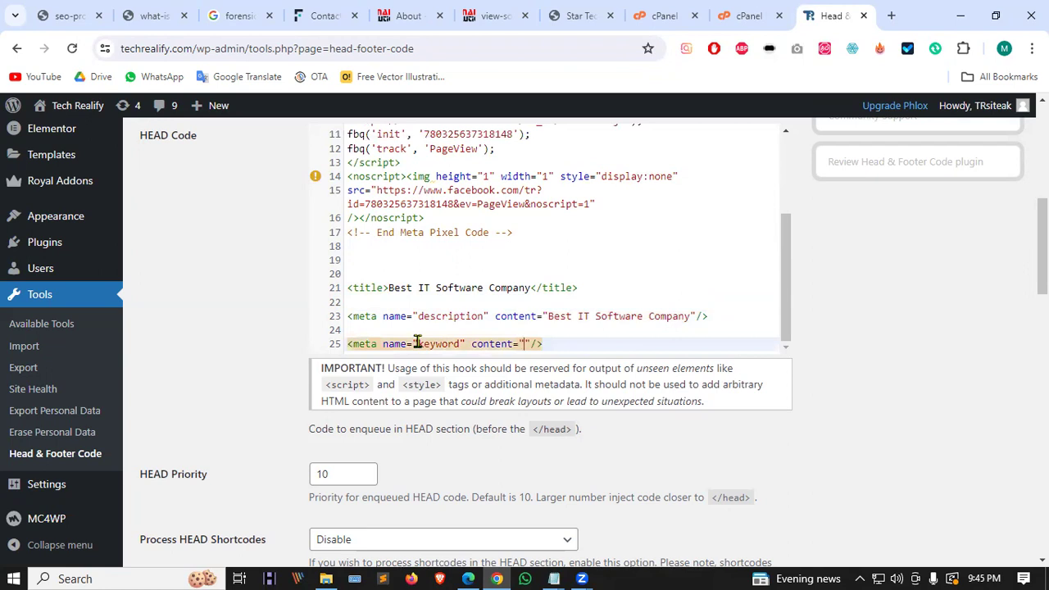
key(ctrl+v)
click(548, 344)
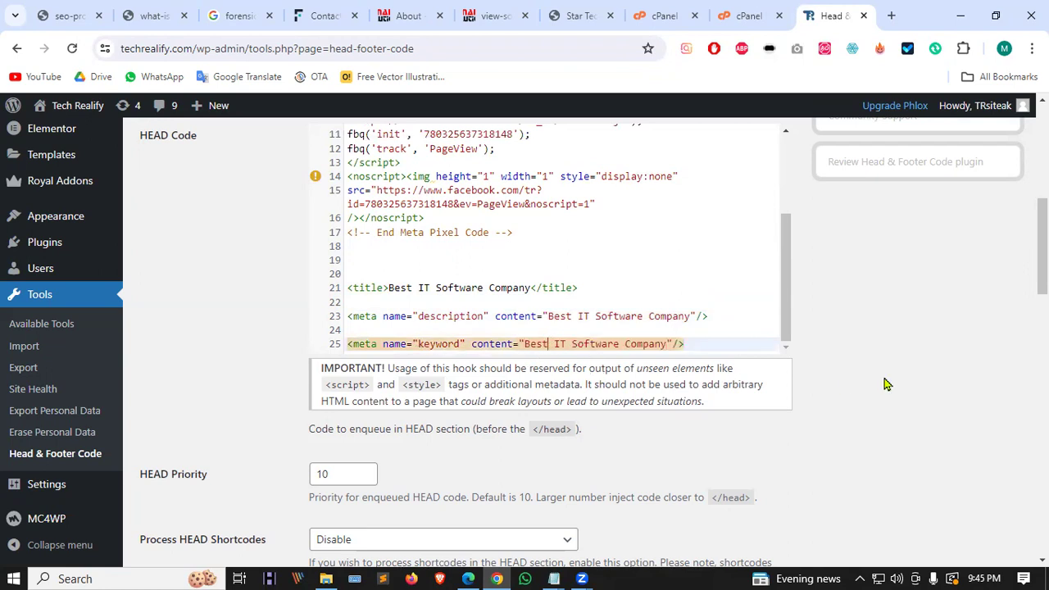
text(,)
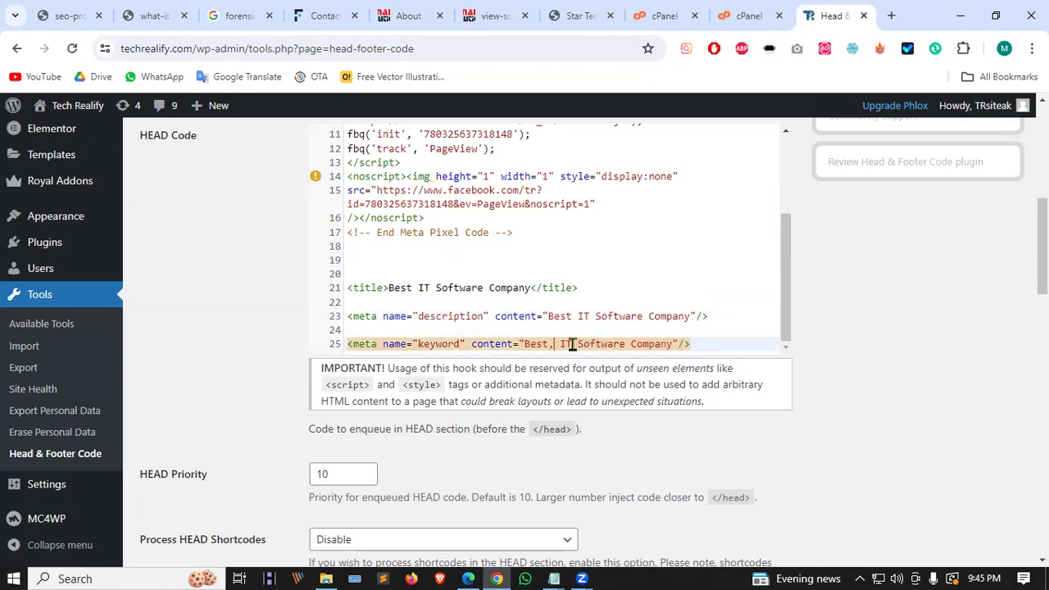
click(623, 342)
text(,)
click(683, 345)
text(,)
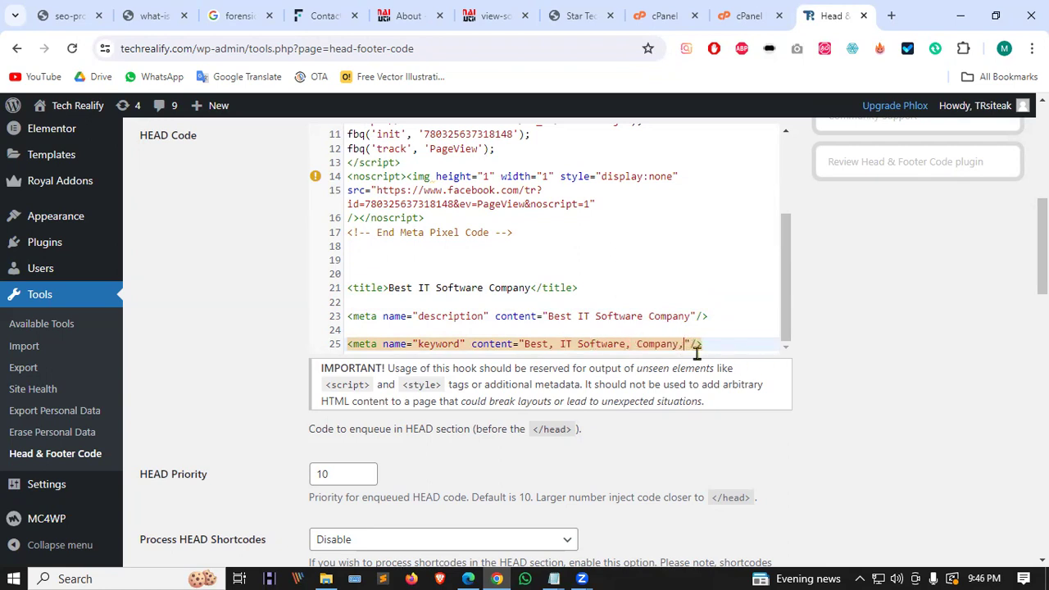
Step: Save the Head & Footer Code settings and dismiss the Elementor Data Updater notice
scroll(475, 320, down, 5)
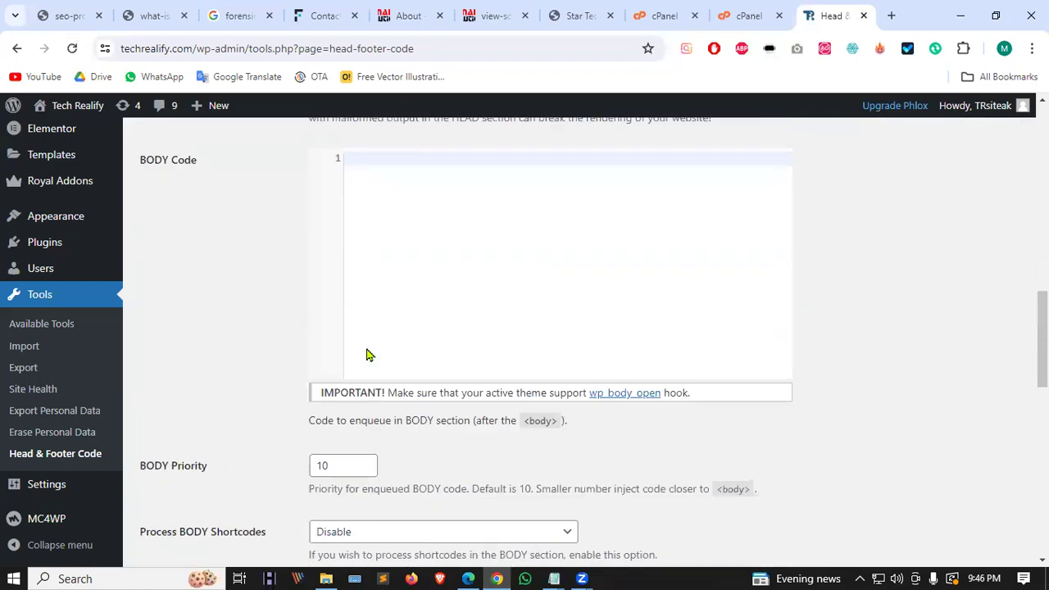
scroll(319, 328, up, 1)
click(416, 241)
scroll(360, 278, down, 2)
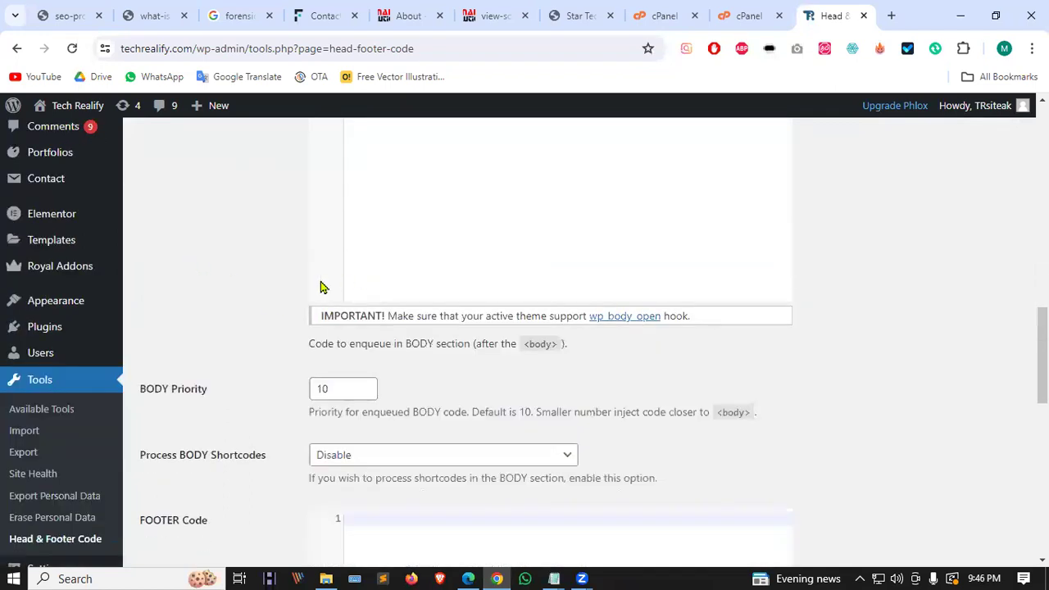
scroll(322, 287, down, 4)
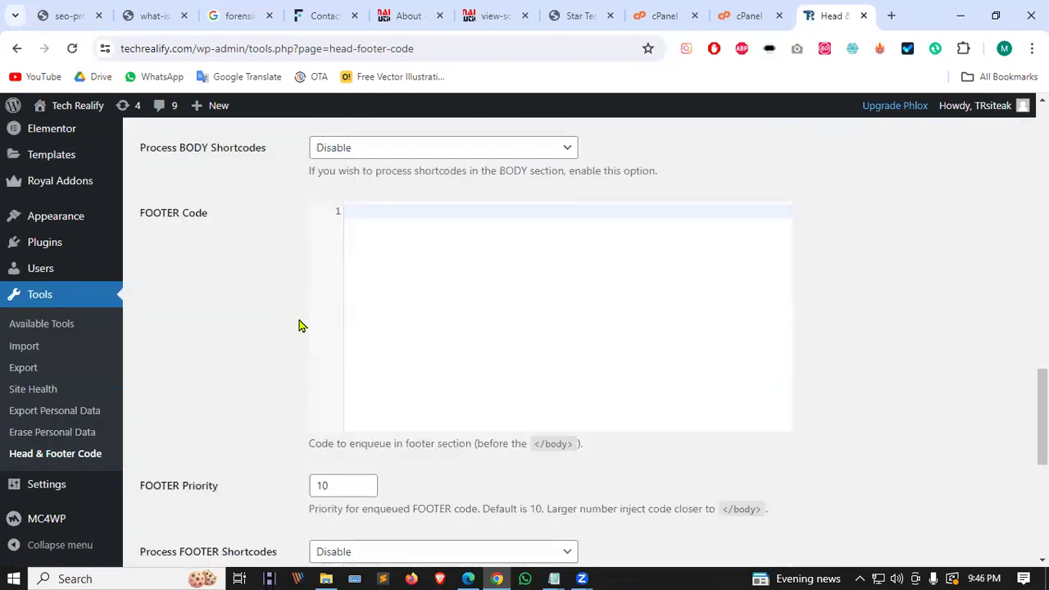
scroll(299, 326, down, 5)
click(192, 485)
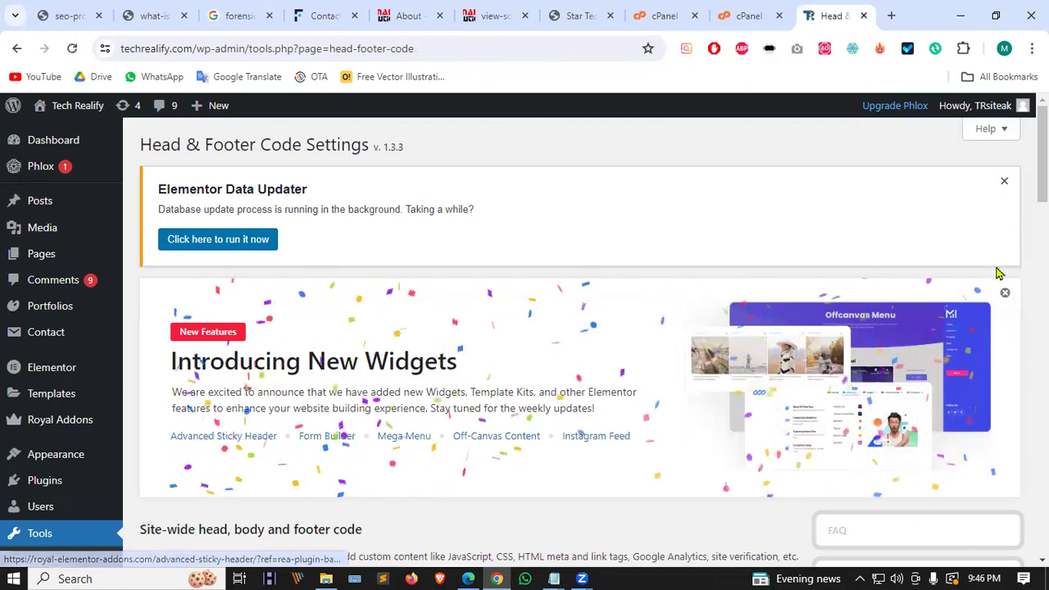
click(1005, 181)
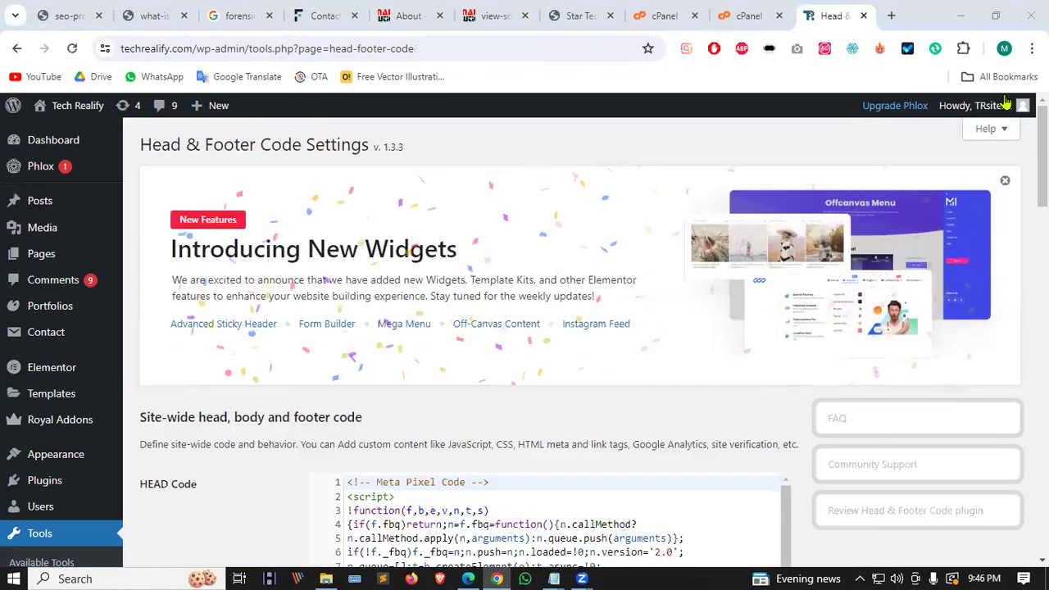
Step: Open the Tech Realify website's homepage in a new browser tab and view it
mouse_move(66, 106)
right_click(47, 132)
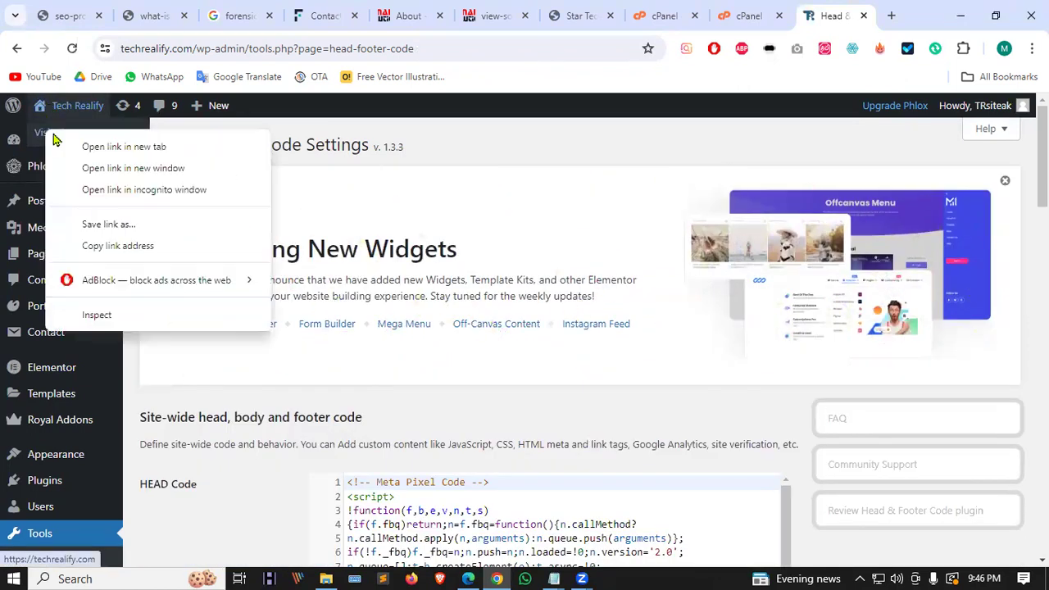
click(64, 145)
click(848, 17)
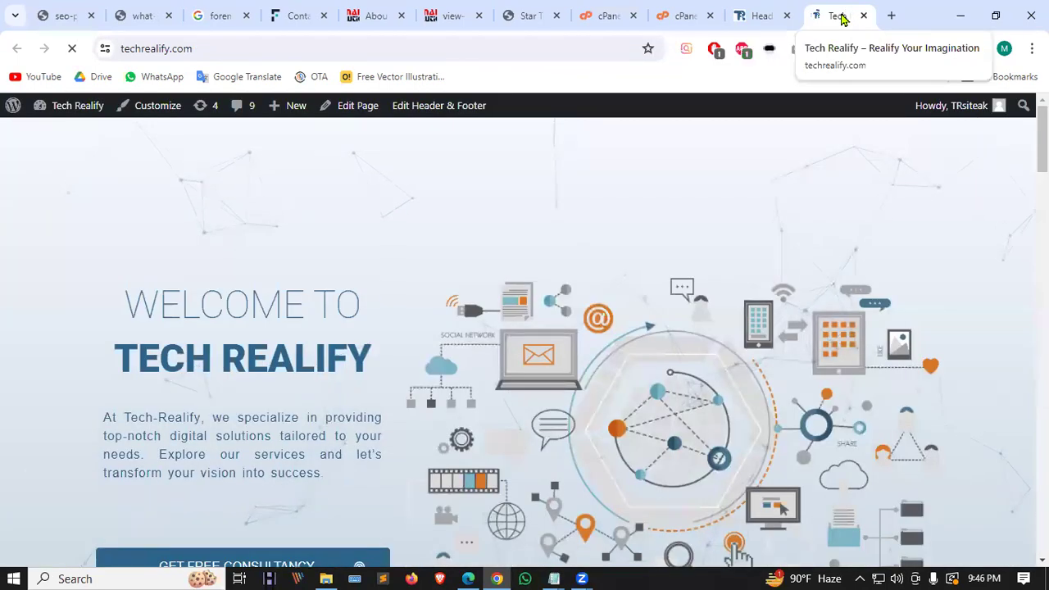
click(741, 14)
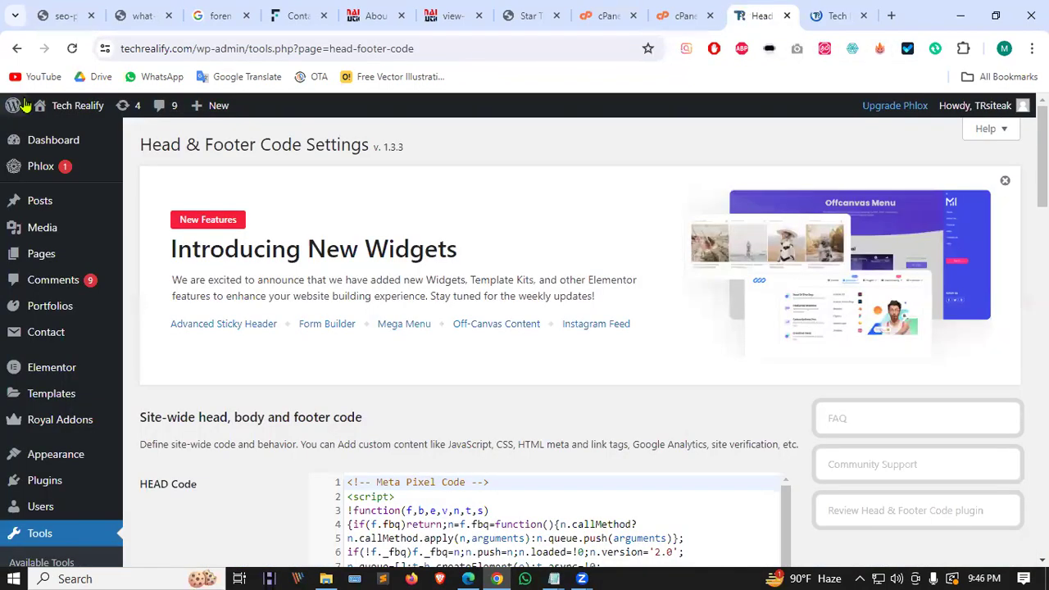
click(828, 18)
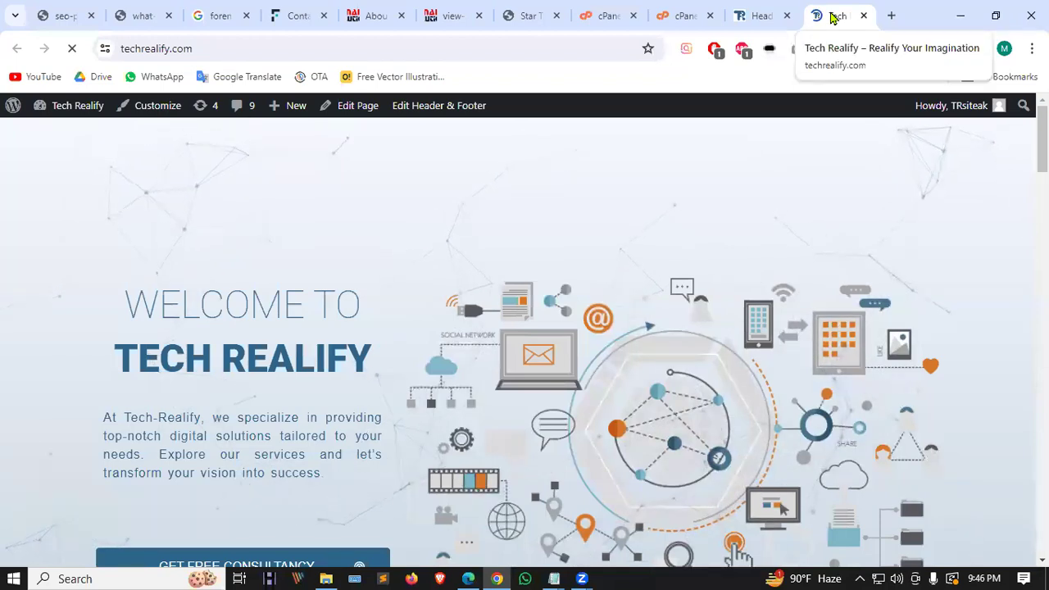
Step: View the homepage's page source and highlight its title tag
right_click(765, 129)
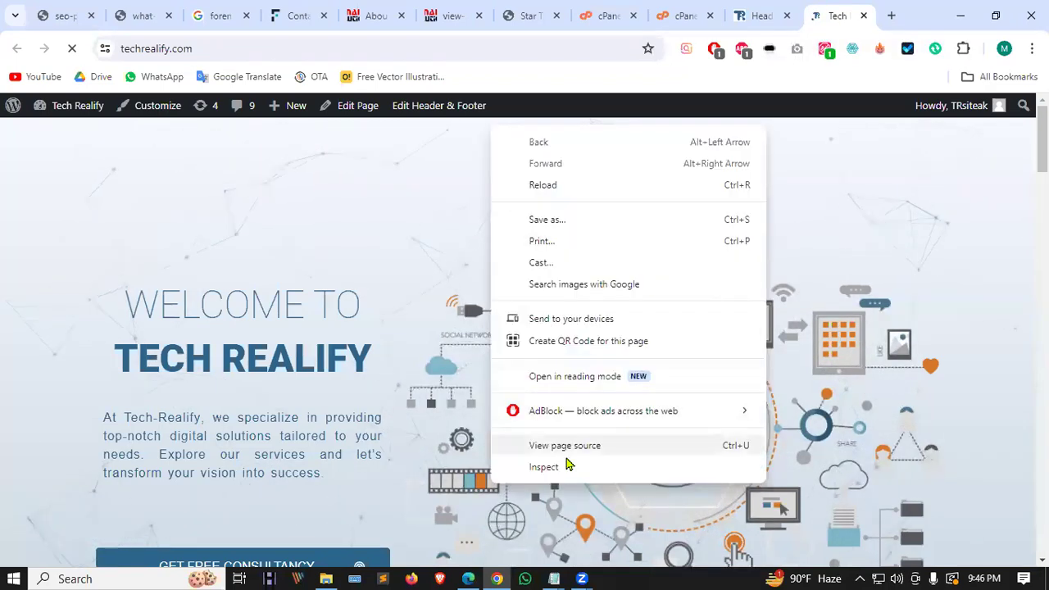
click(574, 445)
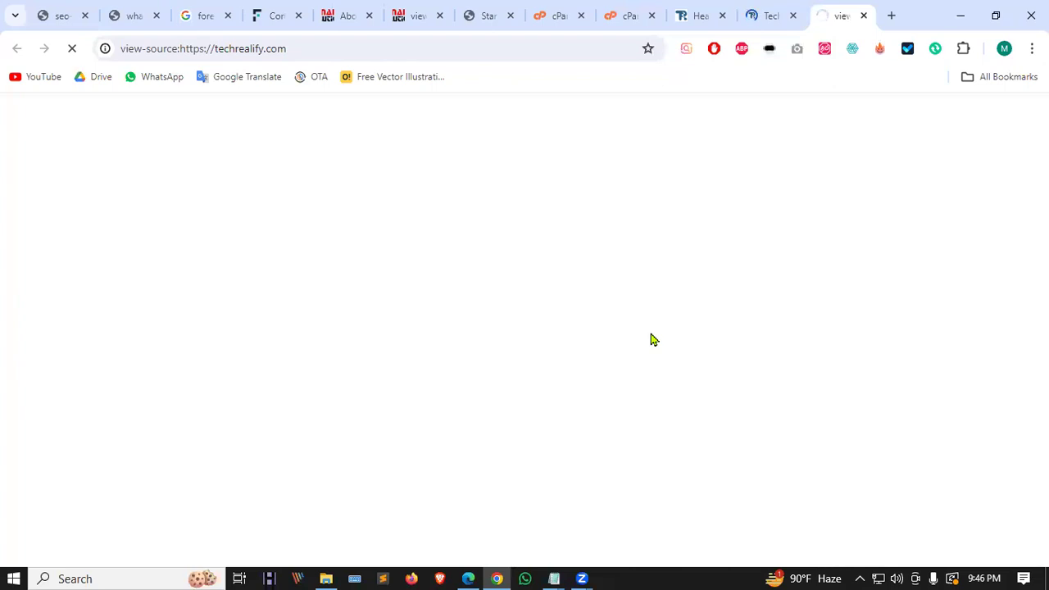
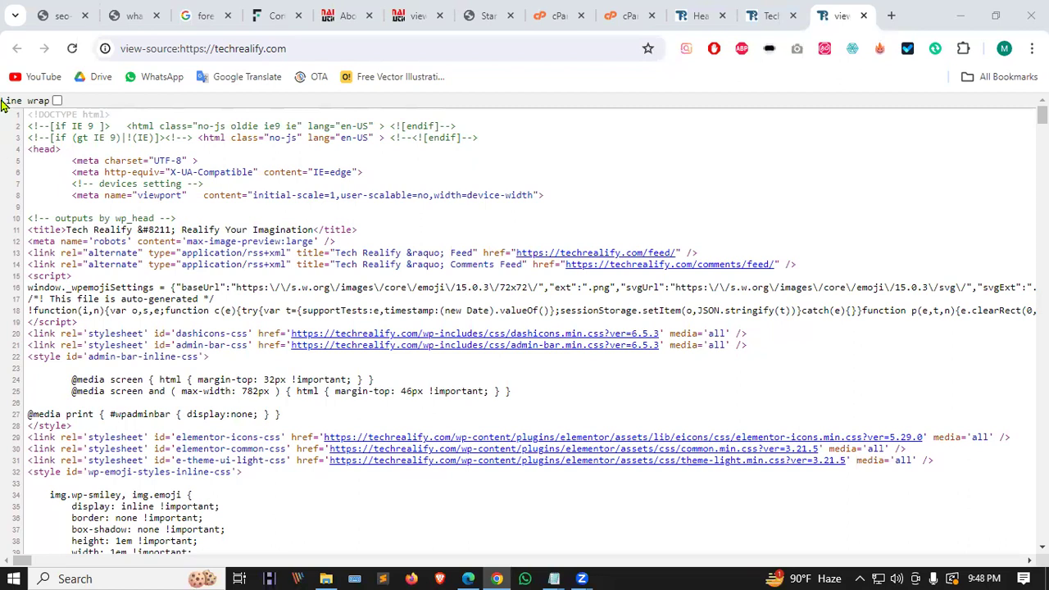
drag(30, 230, 330, 230)
Step: Return to the Tech Realify homepage and open it in the WordPress Customizer
click(692, 15)
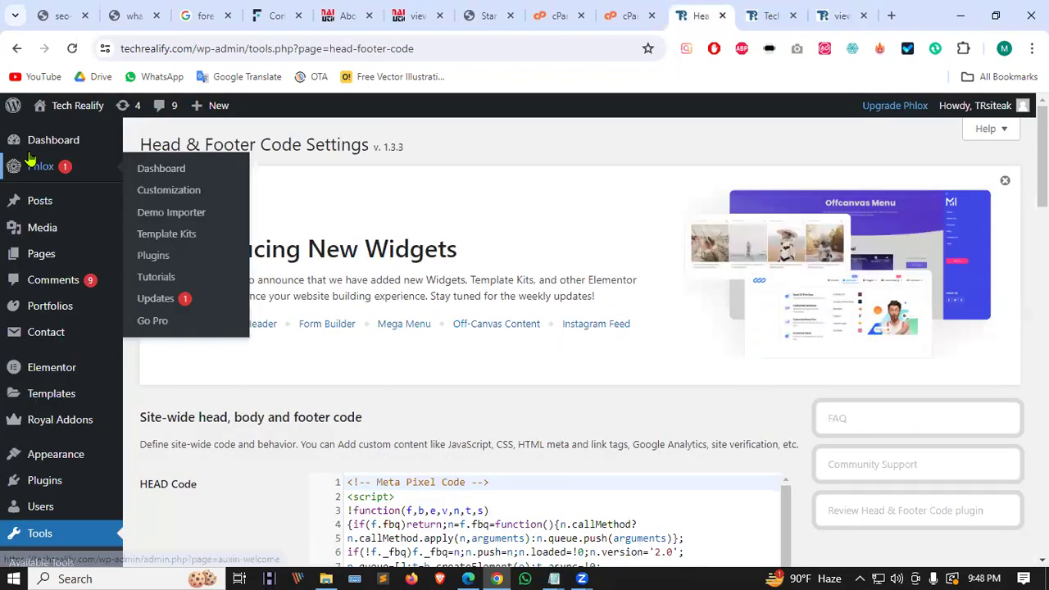
click(770, 15)
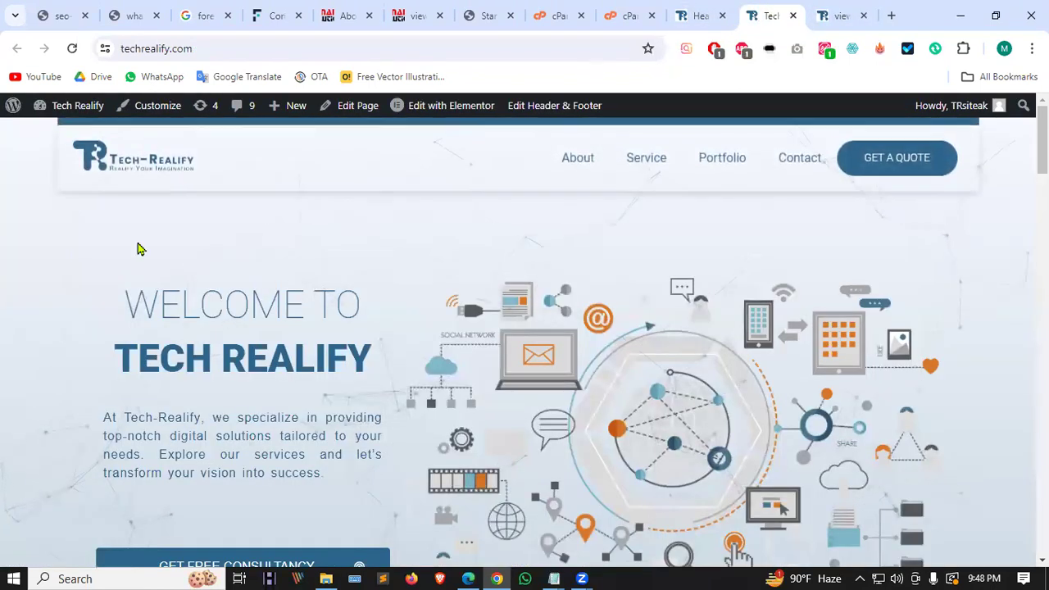
click(152, 109)
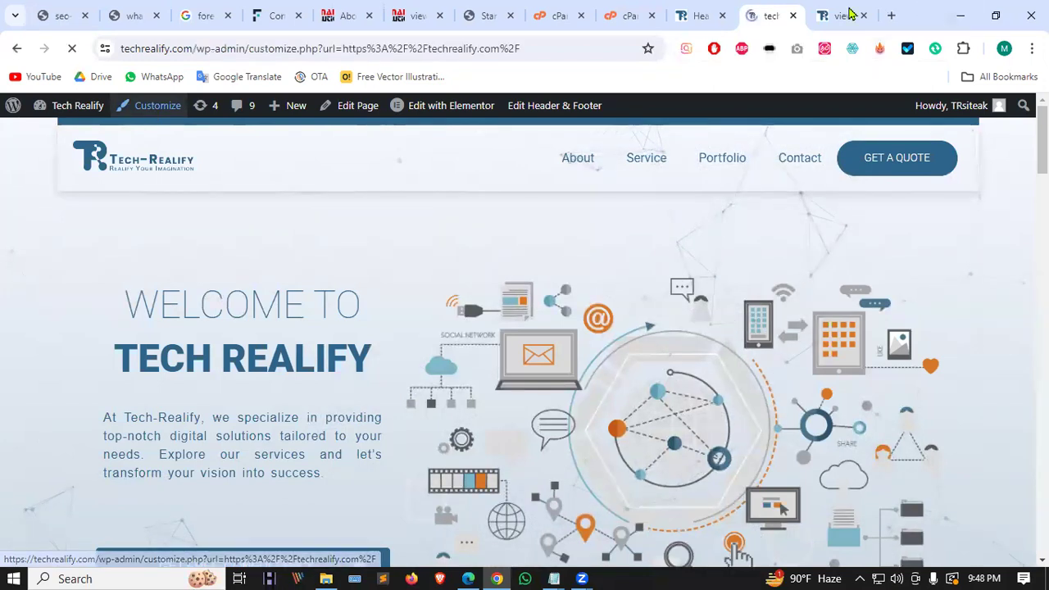
Step: Close the loading homepage tab, visit the site from the Head & Footer Code Settings tab, and open its homepage in the Customizer
click(792, 14)
click(684, 18)
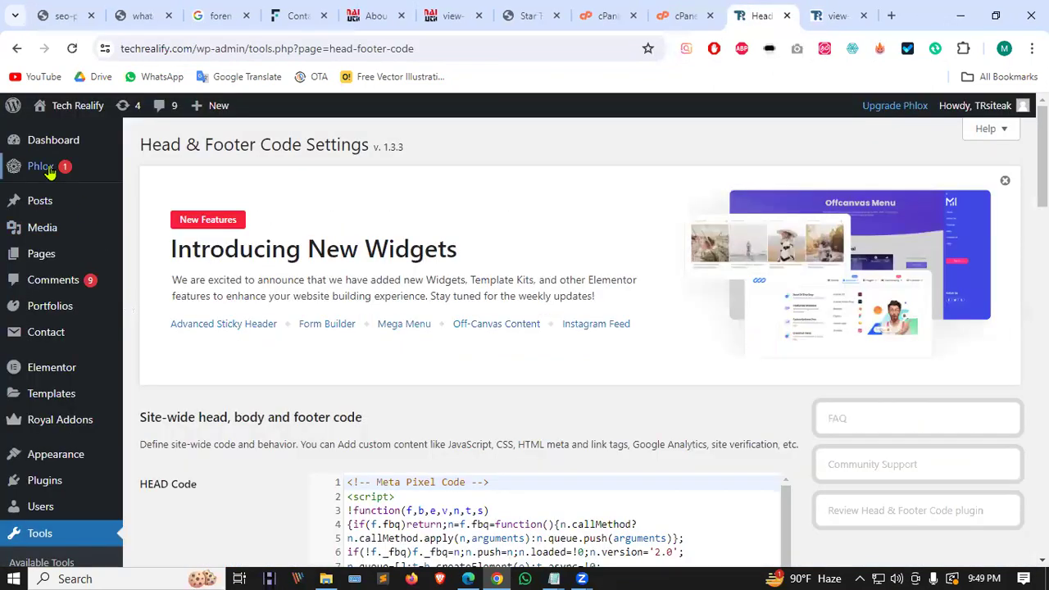
mouse_move(101, 114)
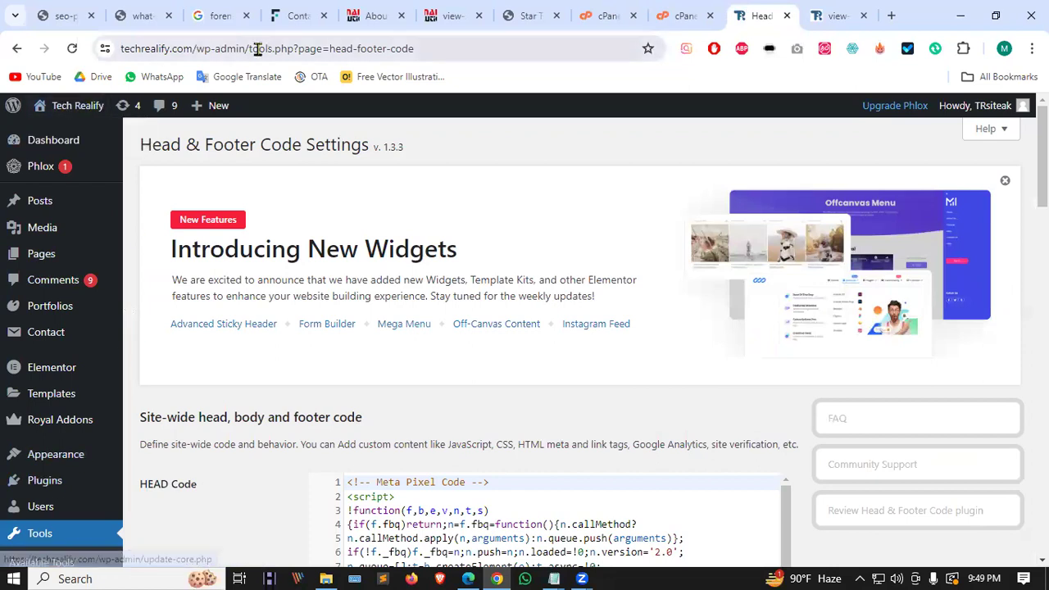
click(52, 136)
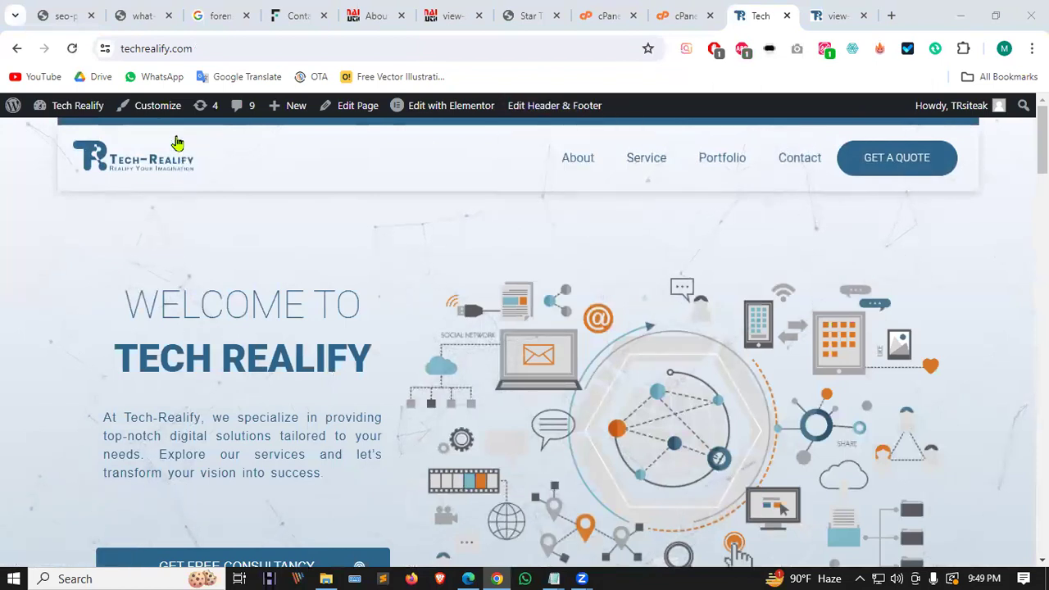
click(154, 109)
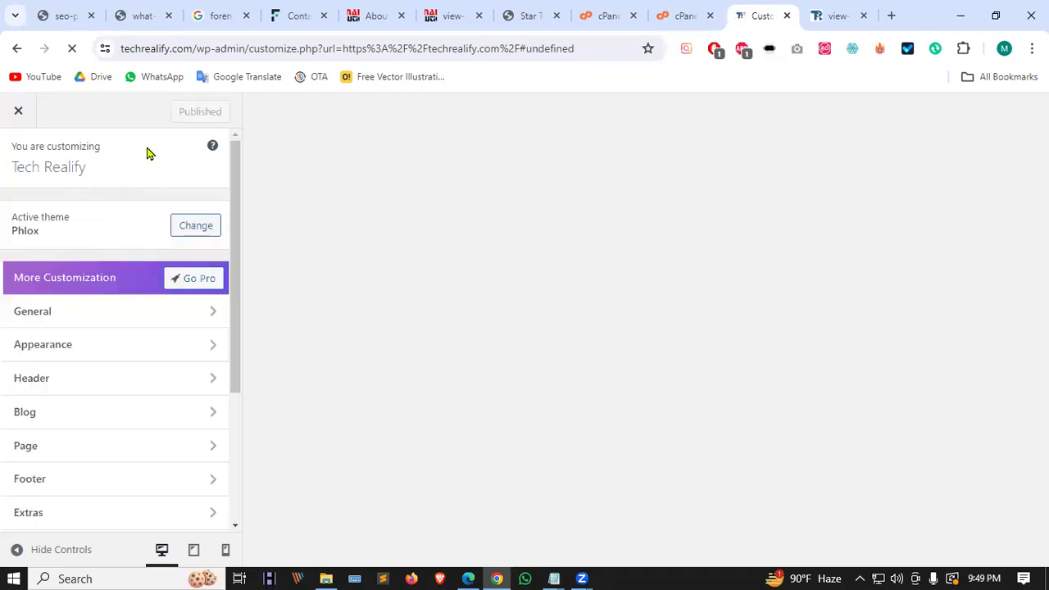
Step: Look through the General Layout and Header Templates settings in the Customizer, returning to the main list of sections
click(144, 312)
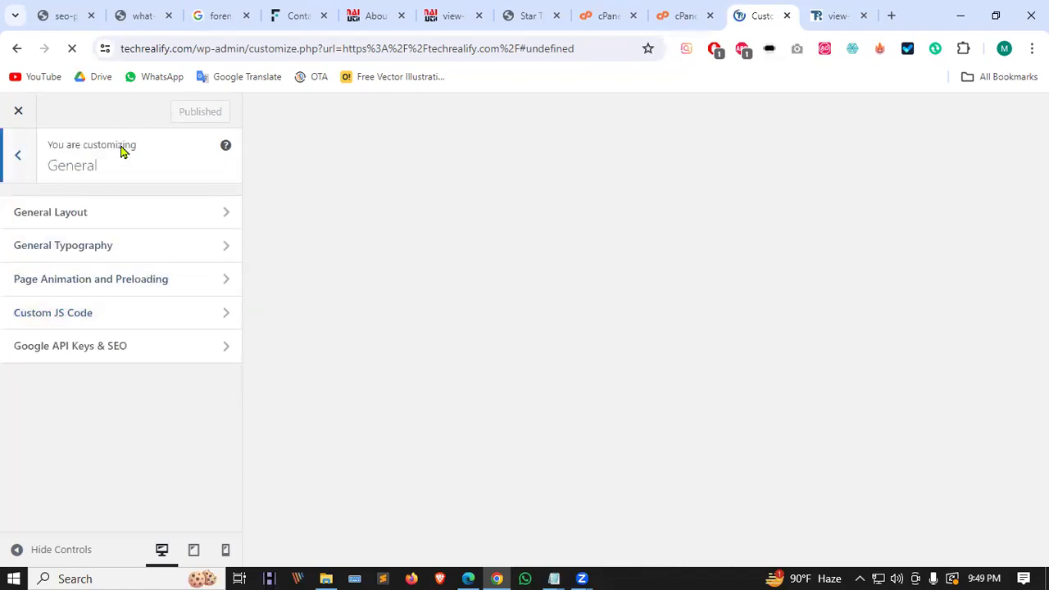
click(116, 215)
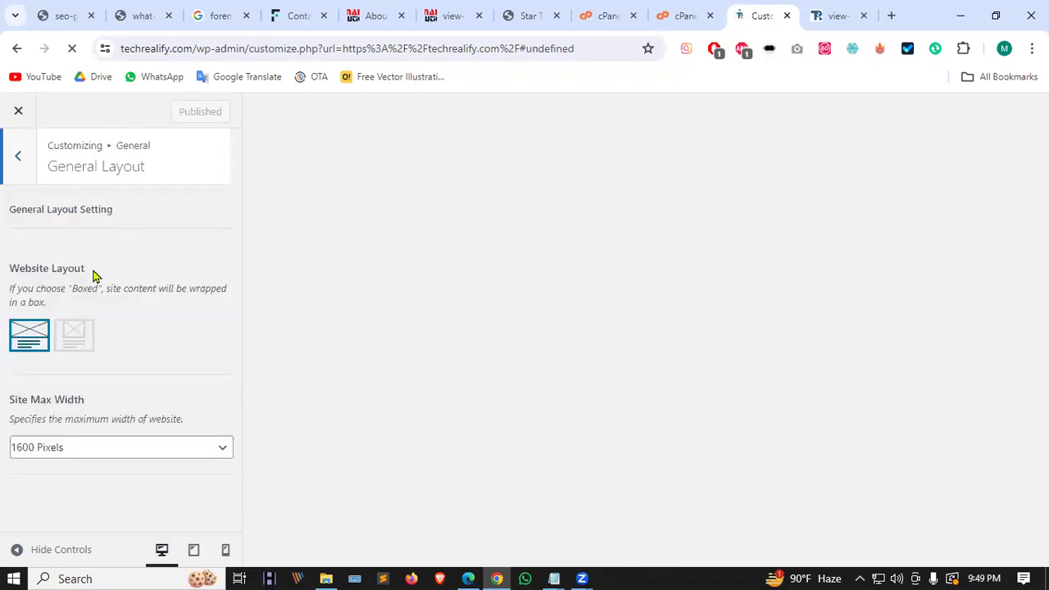
click(18, 156)
click(18, 151)
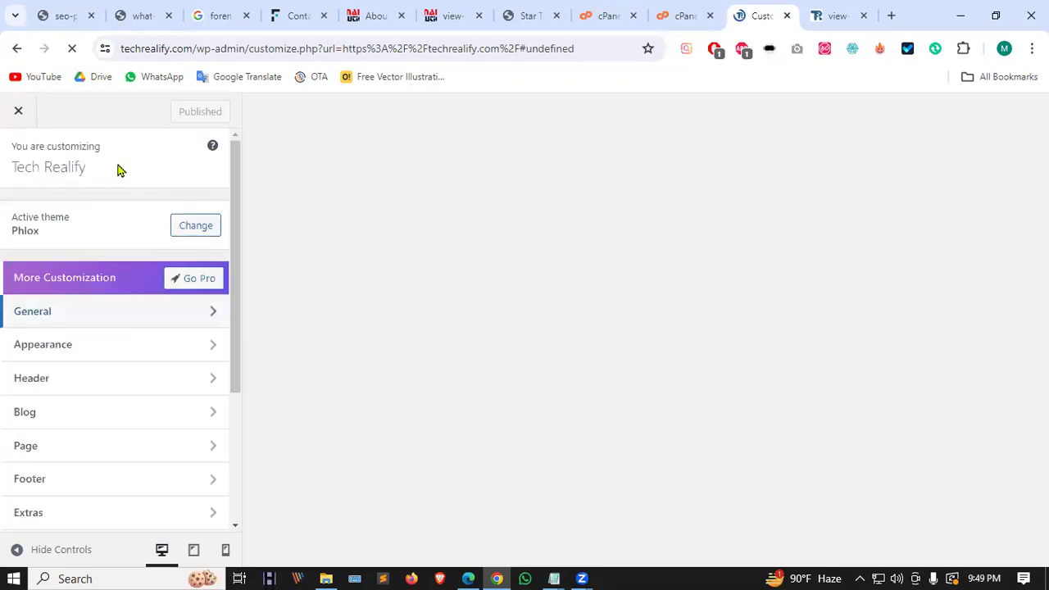
scroll(120, 197, down, 3)
click(109, 234)
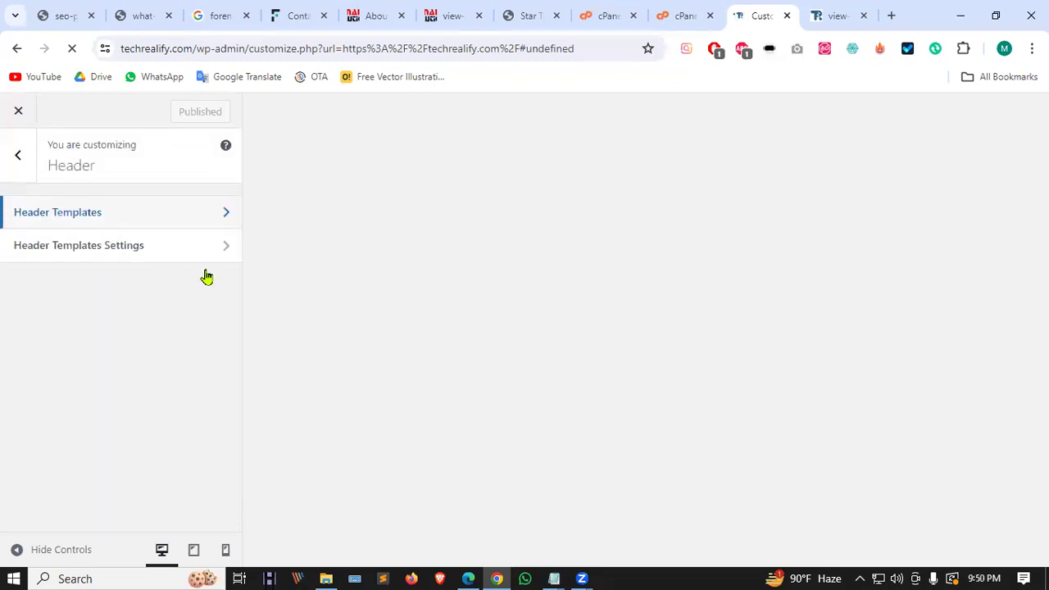
click(161, 211)
scroll(150, 265, down, 5)
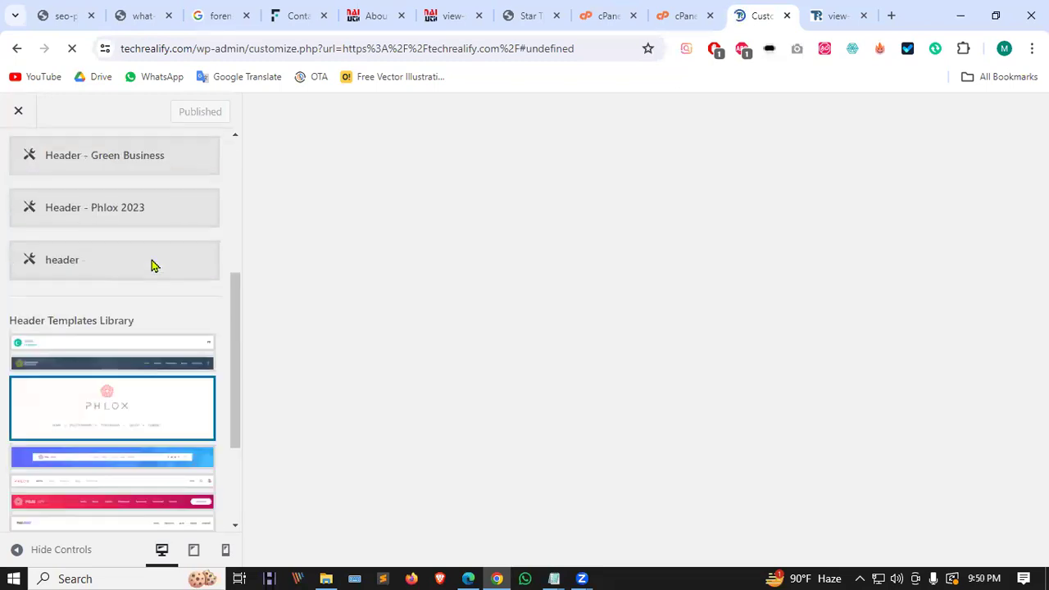
scroll(140, 254, up, 5)
click(19, 152)
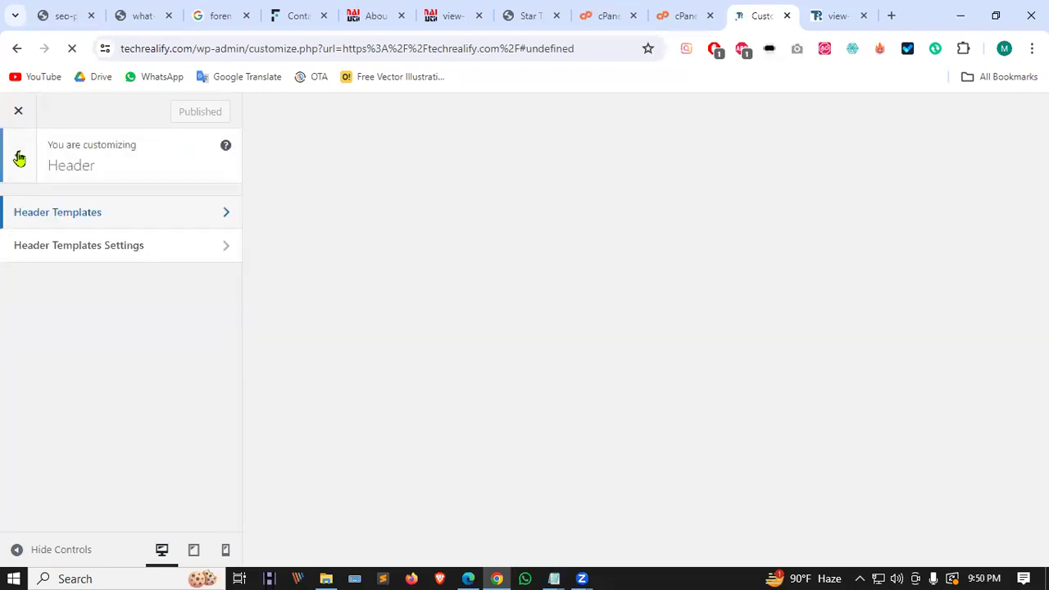
click(19, 154)
scroll(128, 314, down, 2)
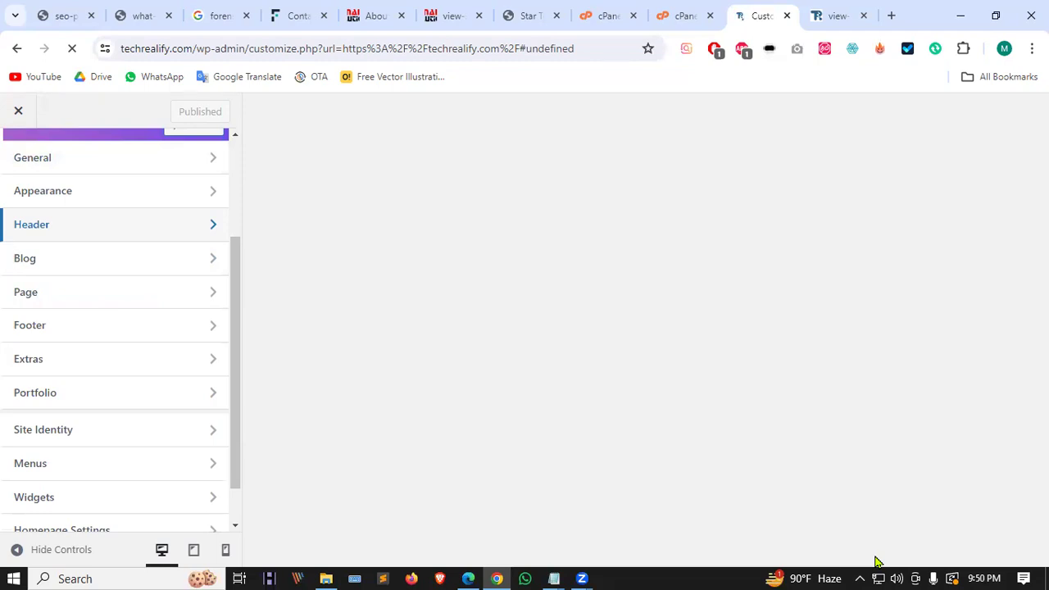
scroll(140, 304, up, 2)
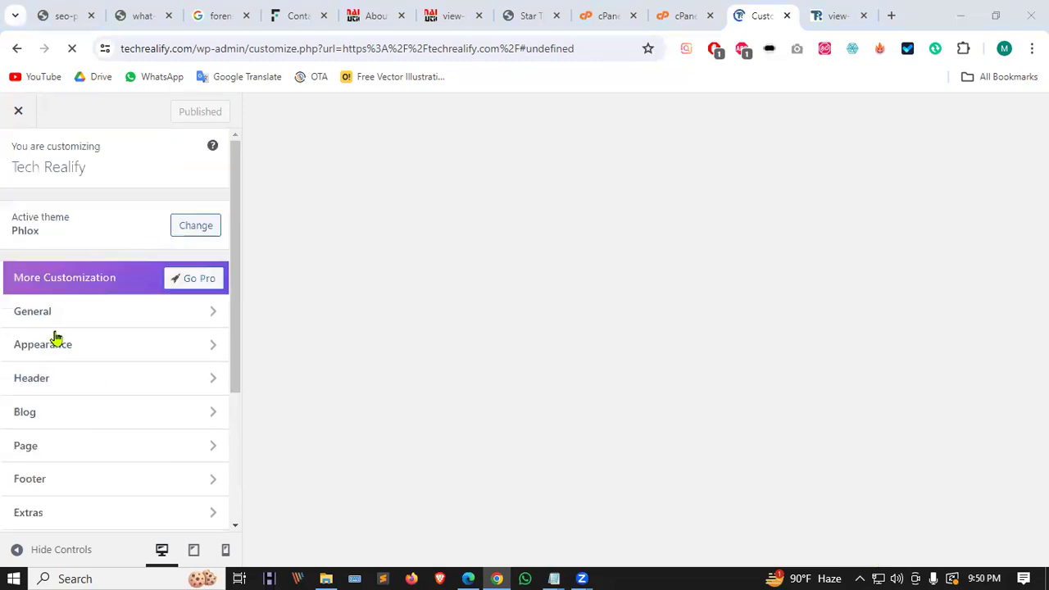
Step: Open the Site Identity settings and highlight the Site Title and Tagline values
scroll(54, 339, down, 3)
click(128, 379)
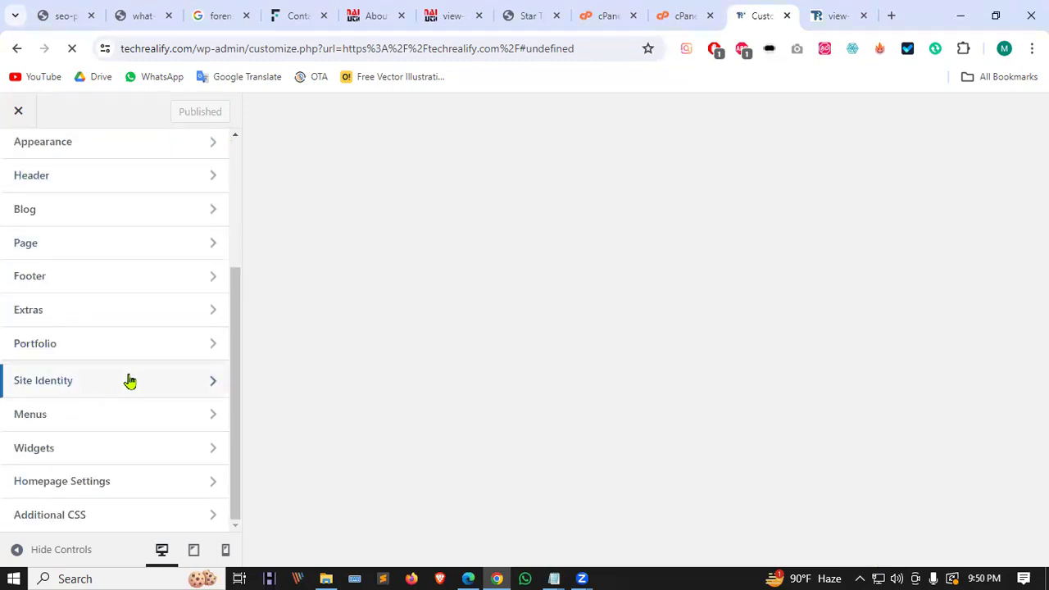
scroll(122, 218, down, 3)
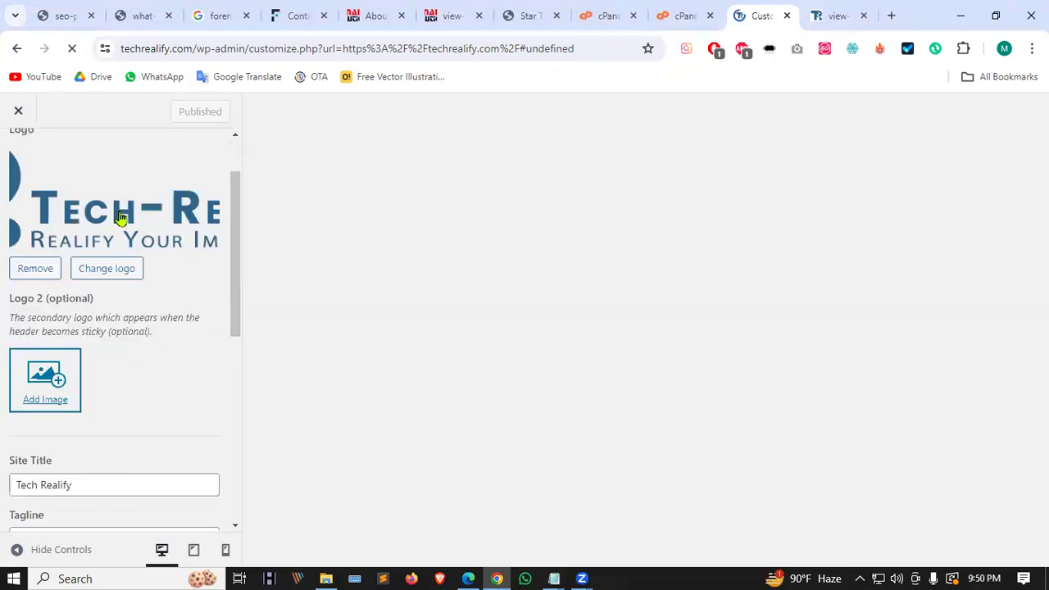
drag(84, 332, 5, 335)
drag(139, 387, 3, 385)
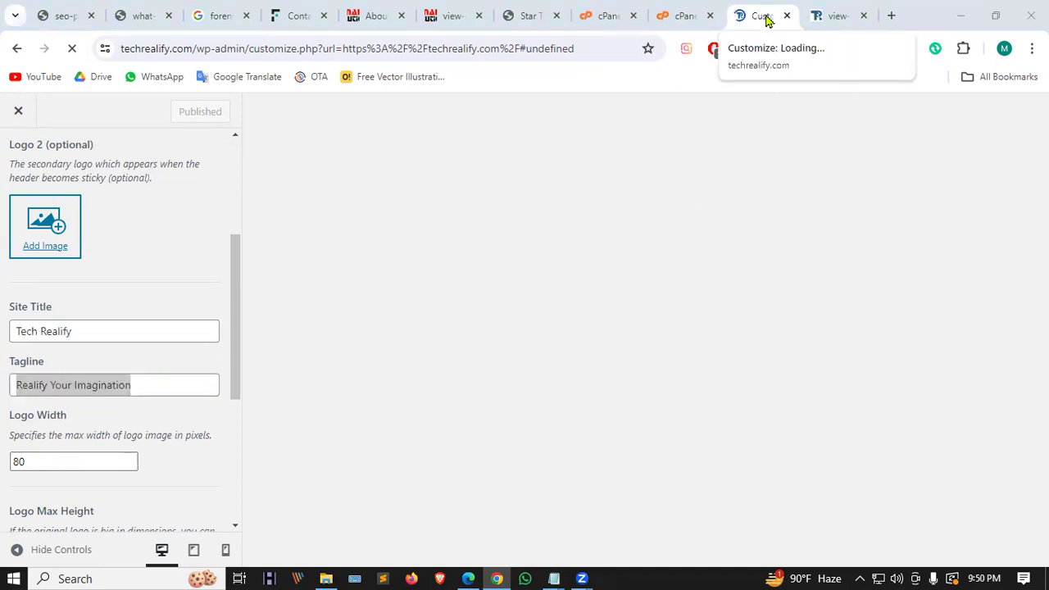
click(43, 385)
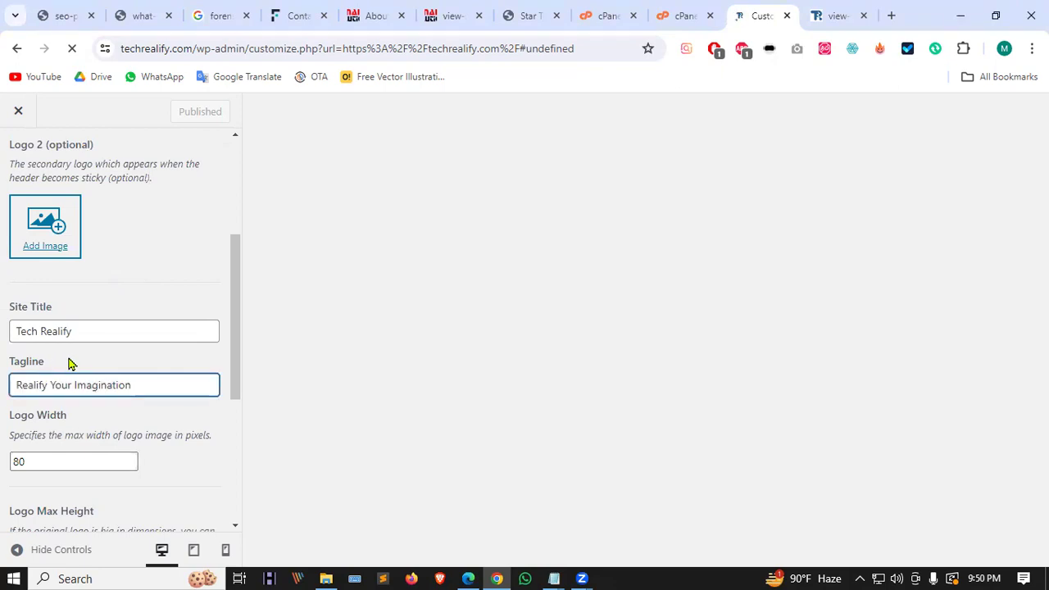
scroll(82, 333, down, 1)
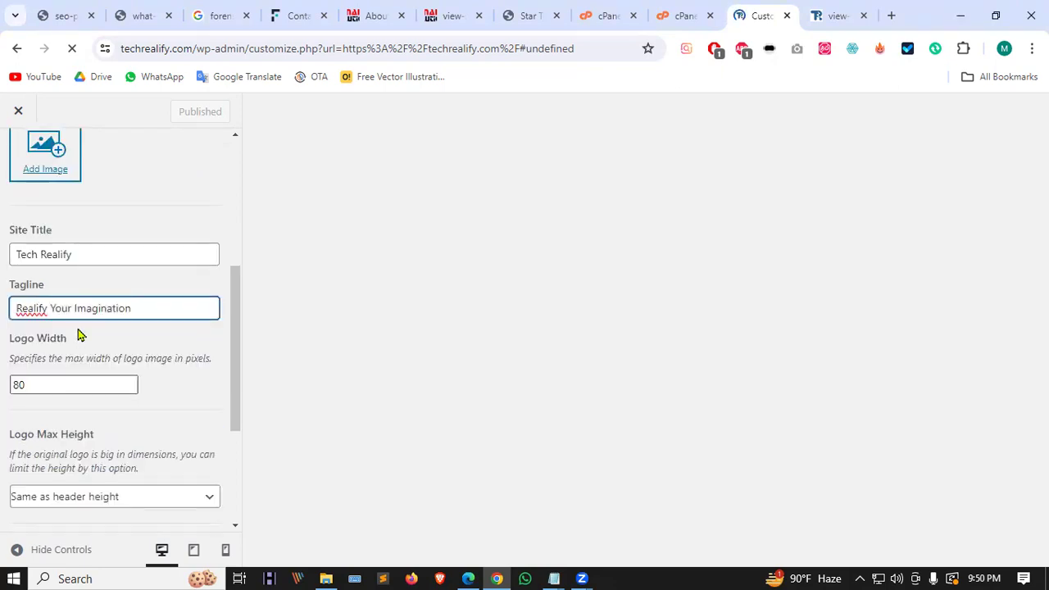
click(42, 307)
scroll(44, 300, down, 1)
click(136, 230)
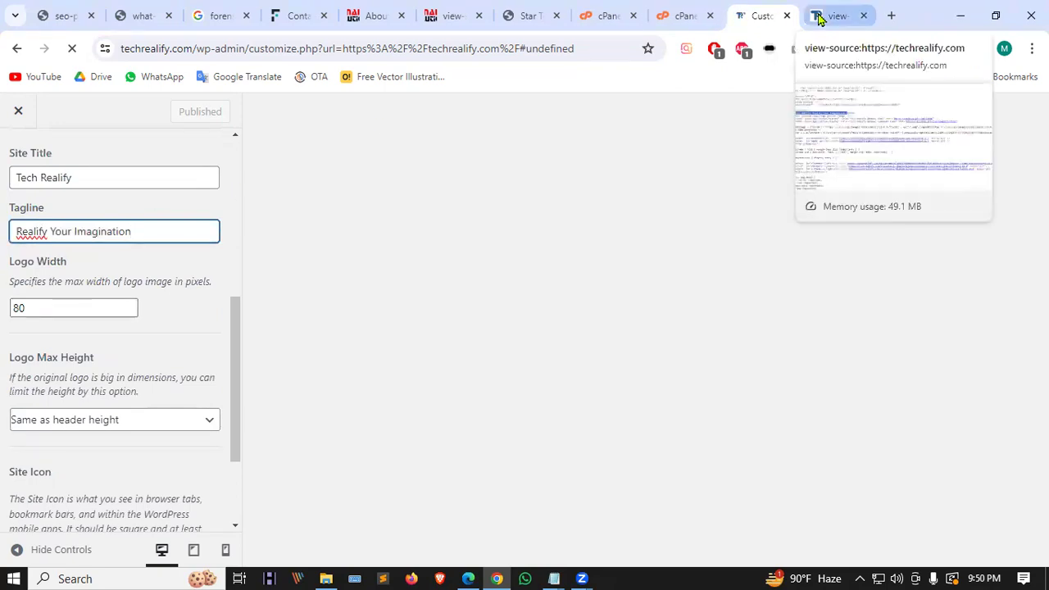
drag(72, 177, 1, 172)
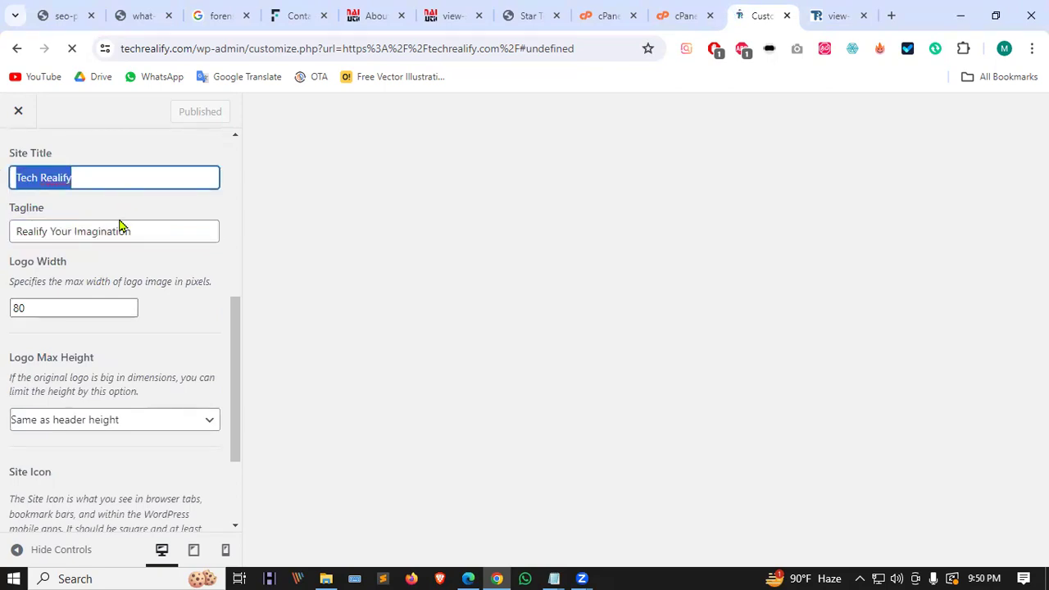
Step: Extend the tagline to read "Realify Your Imagination | Best IT software Company in Bangladesh"
click(18, 229)
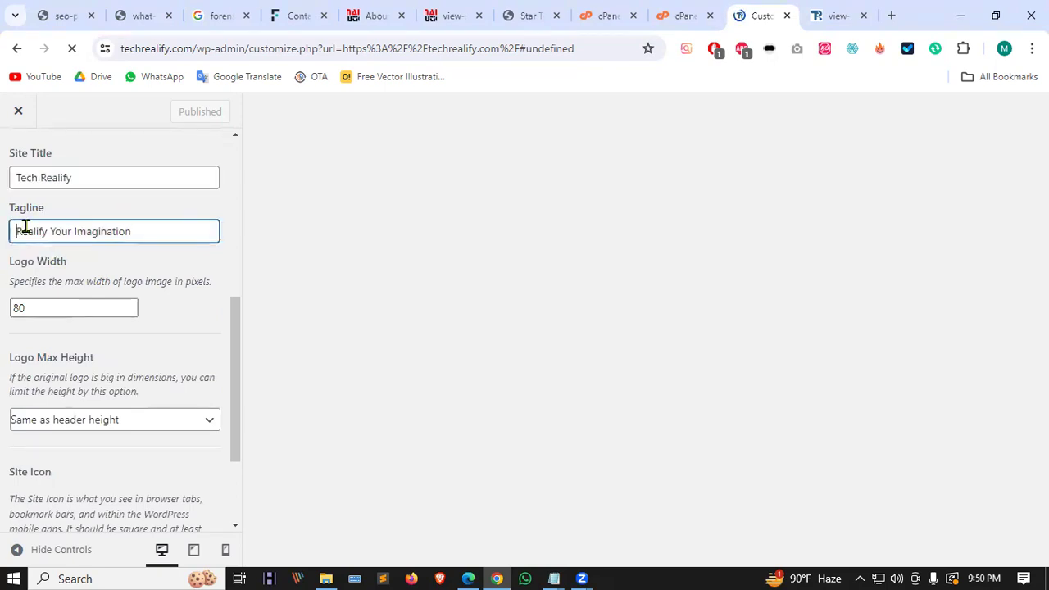
click(162, 235)
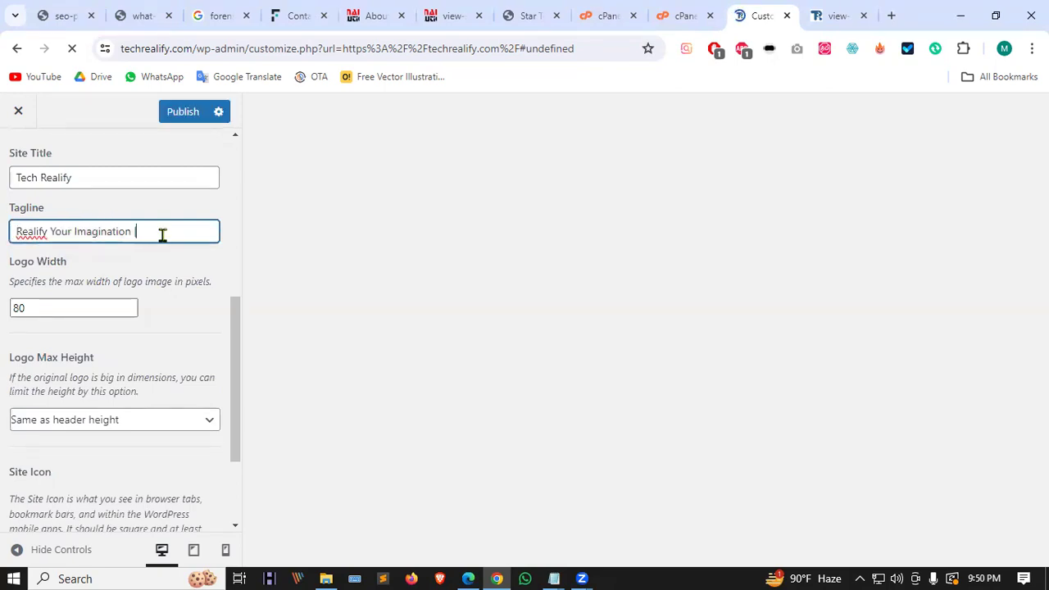
text(Best T)
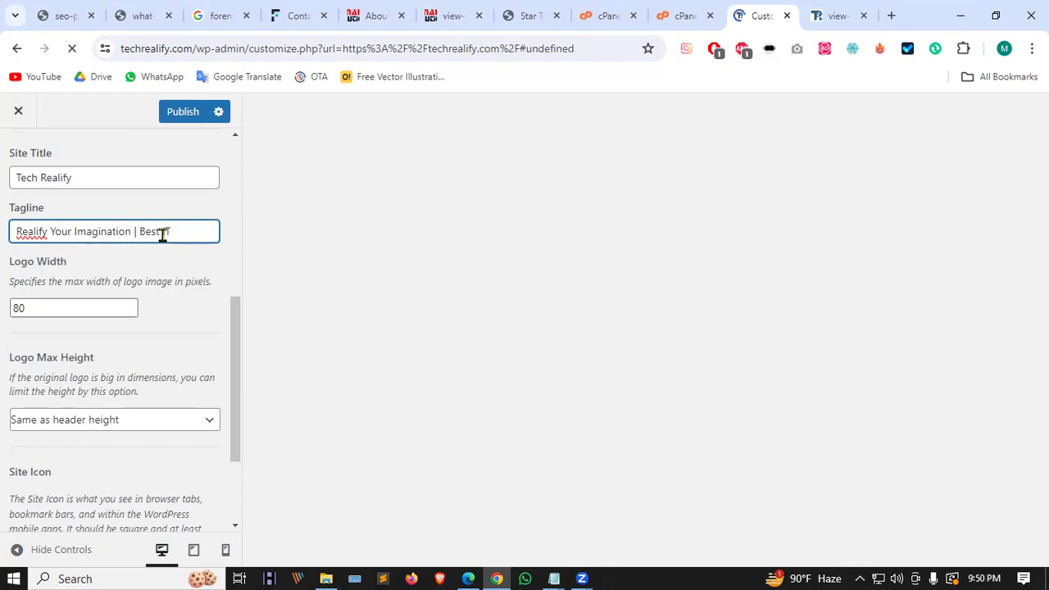
text( soft)
text(ware)
text( C)
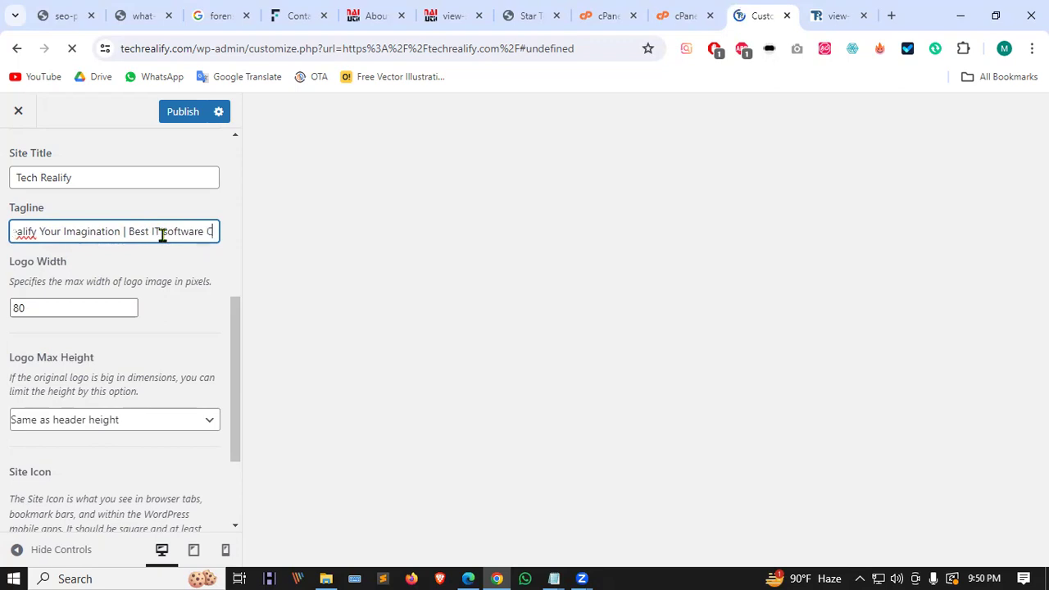
text(ompany)
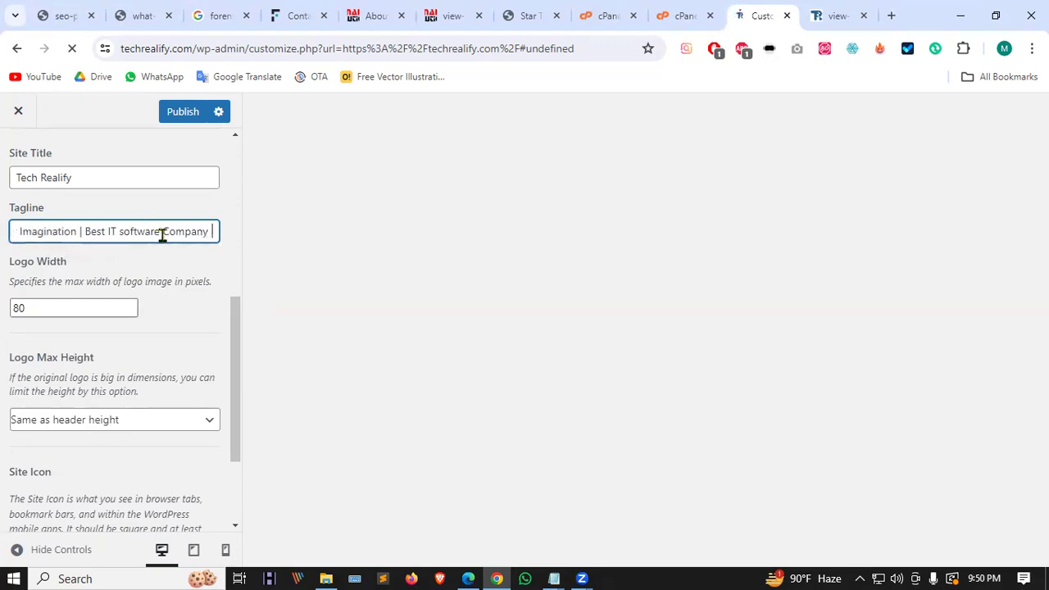
text( in Banglo)
key(BackSpace)
key(BackSpace)
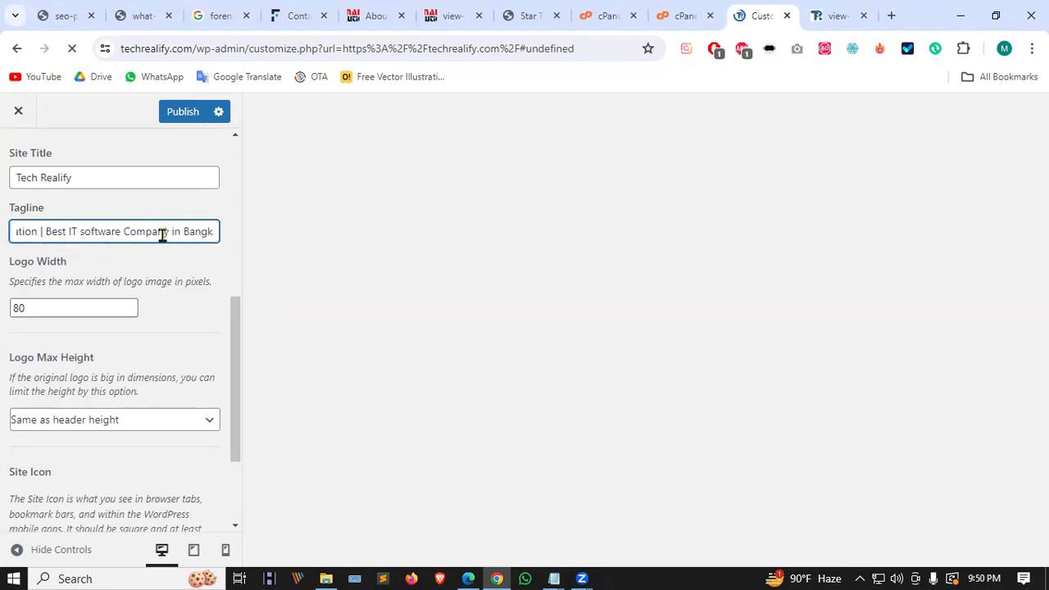
text(ladesh)
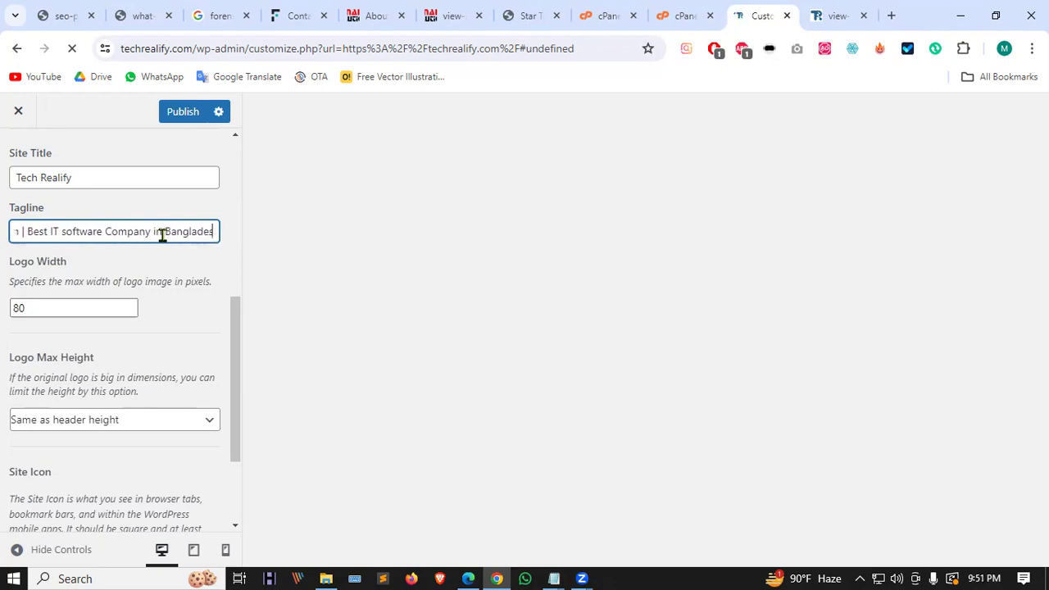
Step: Try to publish the extended tagline, stop the page from loading, and try publishing again
click(184, 113)
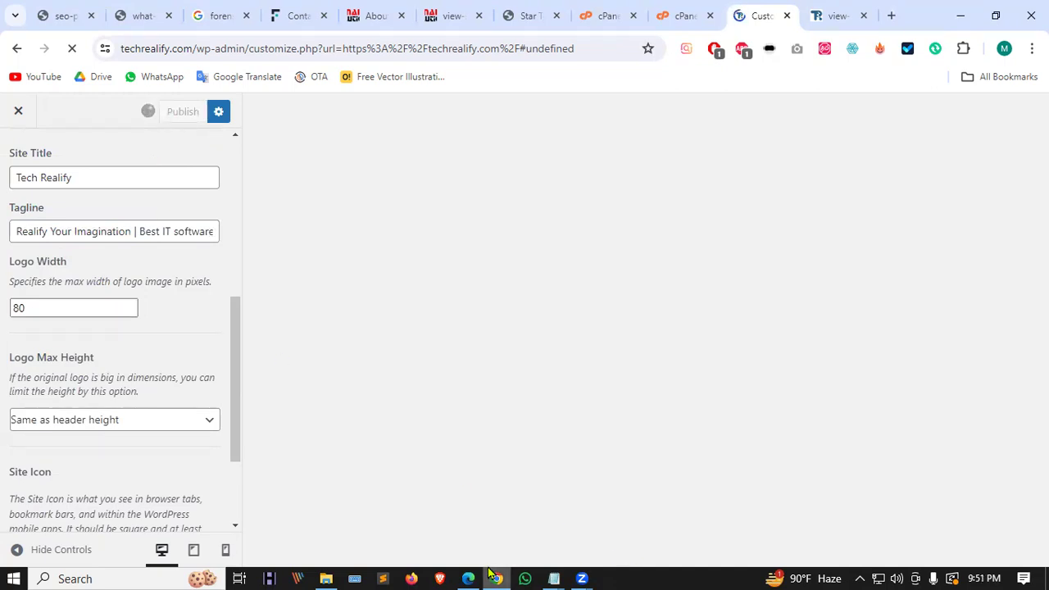
mouse_move(492, 574)
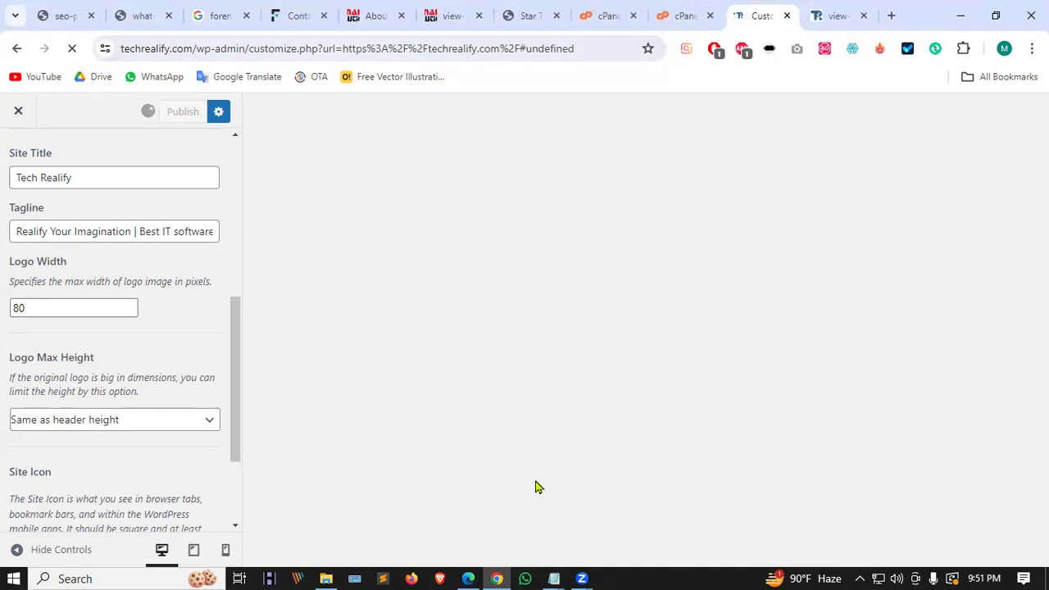
click(72, 48)
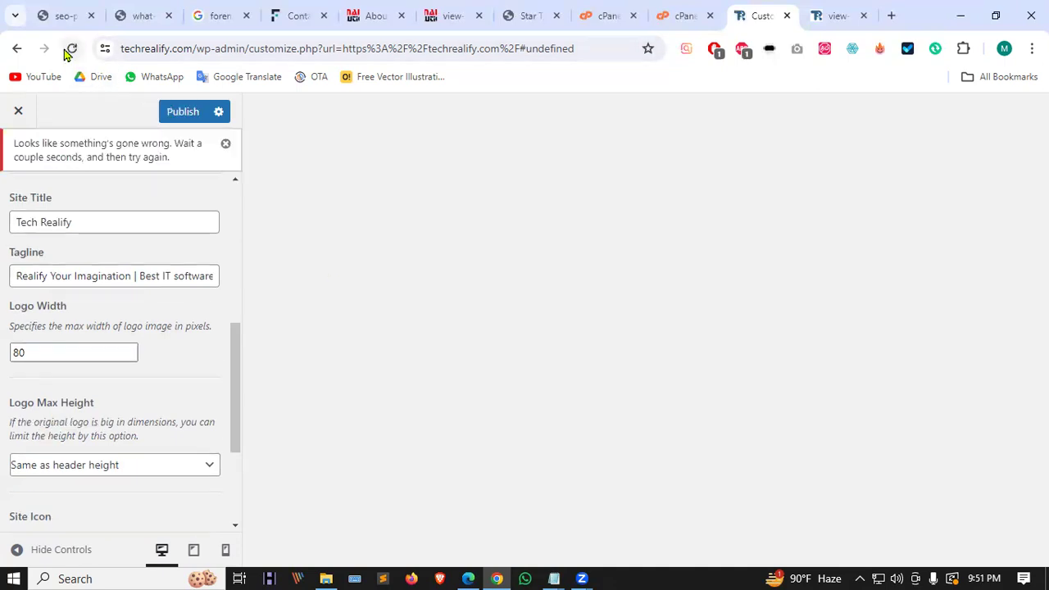
click(182, 113)
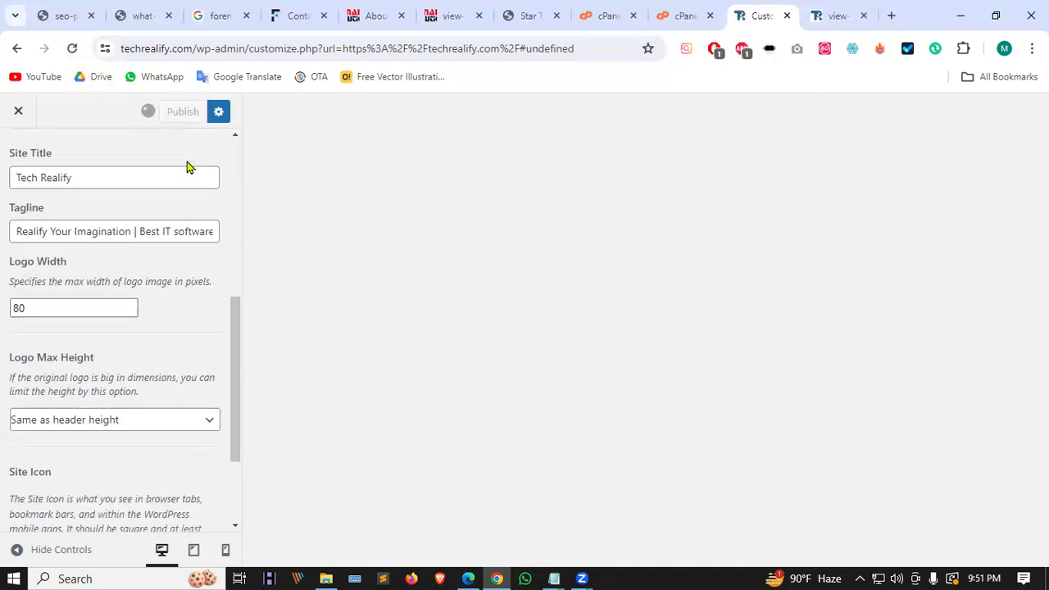
Step: Try to reload the Customizer page, accepting the loss of unsaved changes
click(71, 48)
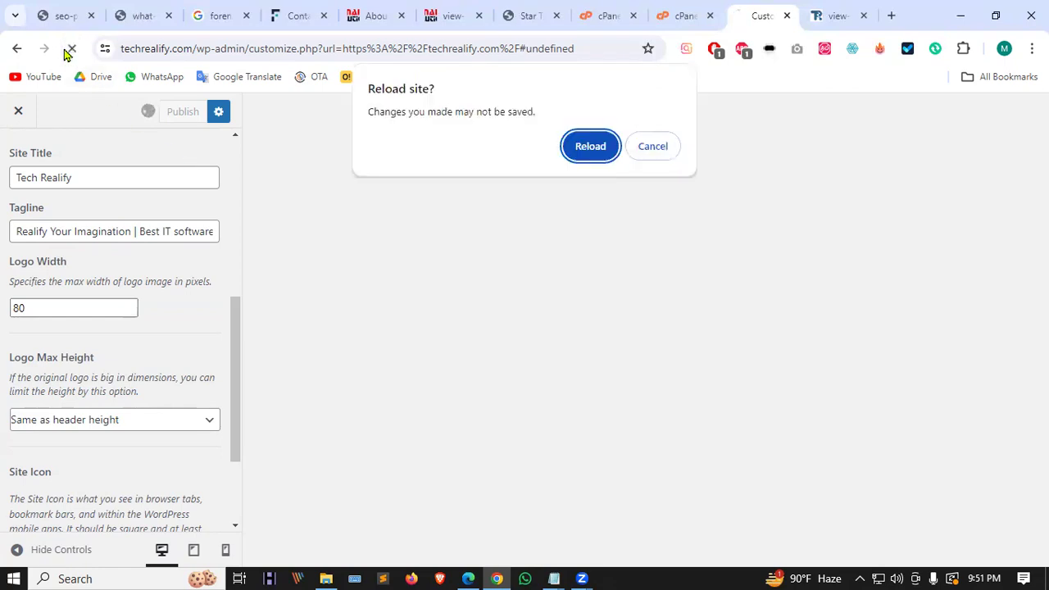
click(590, 144)
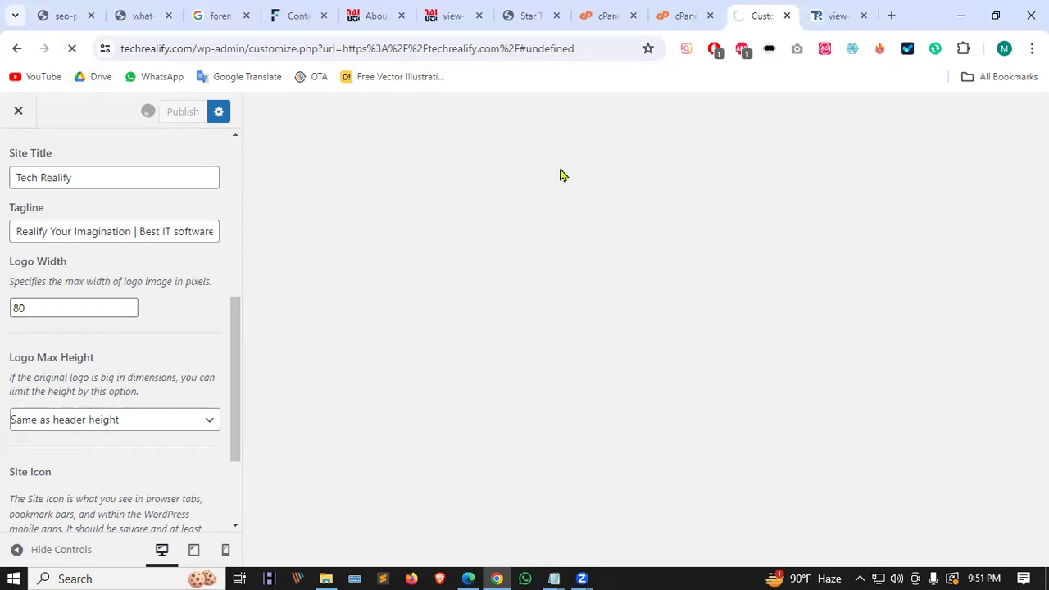
click(70, 48)
click(492, 136)
click(577, 174)
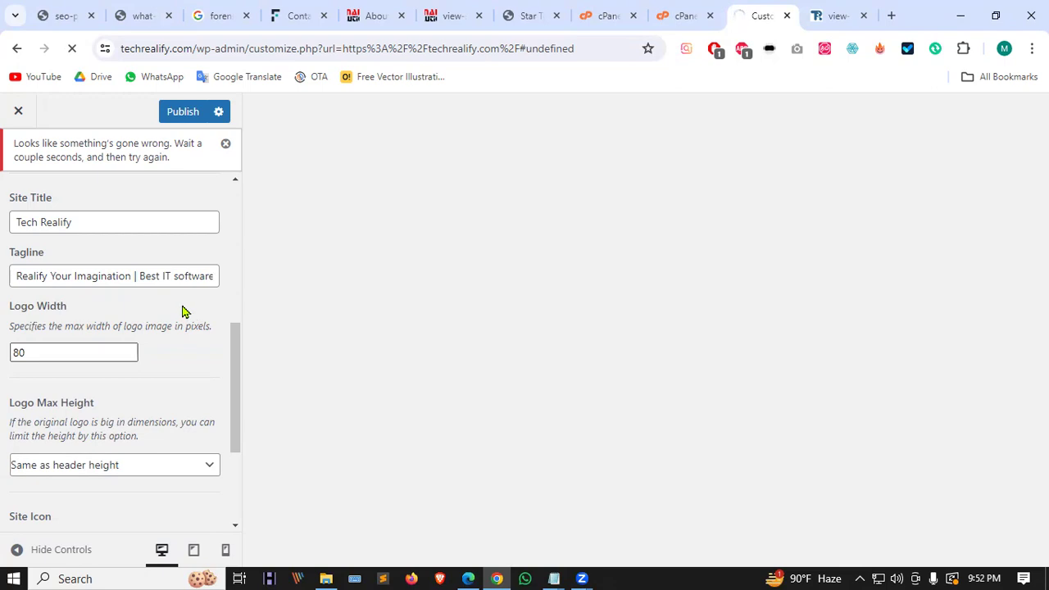
Step: Replace the vertical bar in the tagline with a comma and publish the change again
click(131, 277)
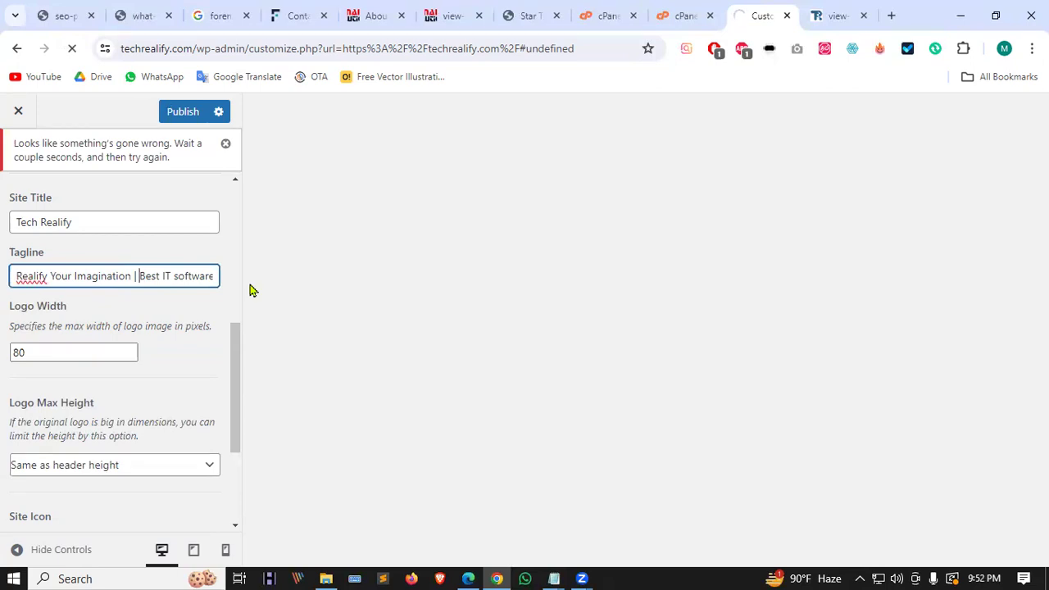
key(BackSpace)
text(,)
click(185, 113)
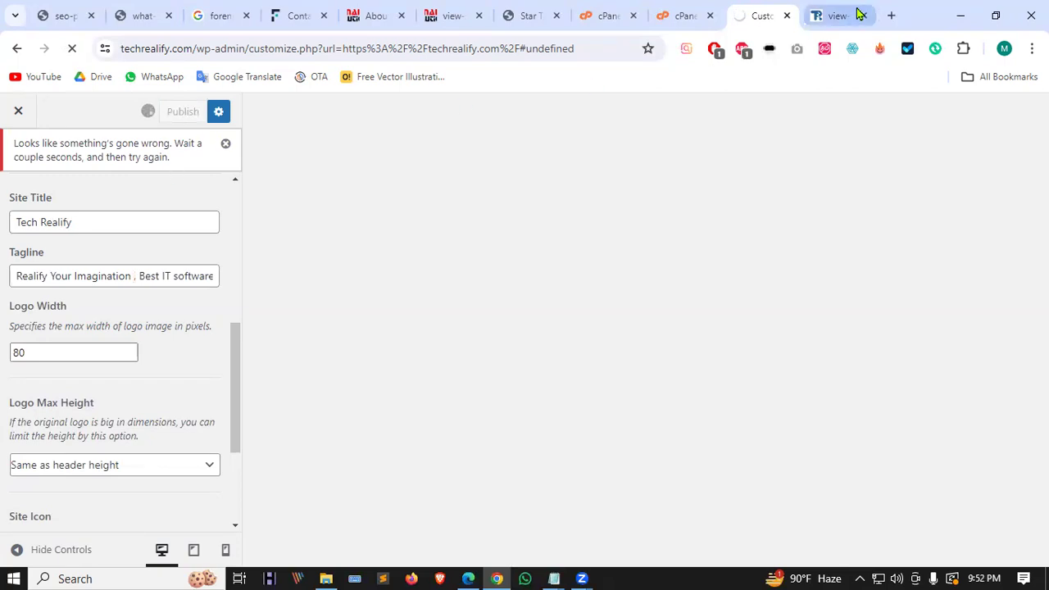
Step: Open techrealify.com in a new incognito window
key(ctrl+shift+n)
text(t)
key(Return)
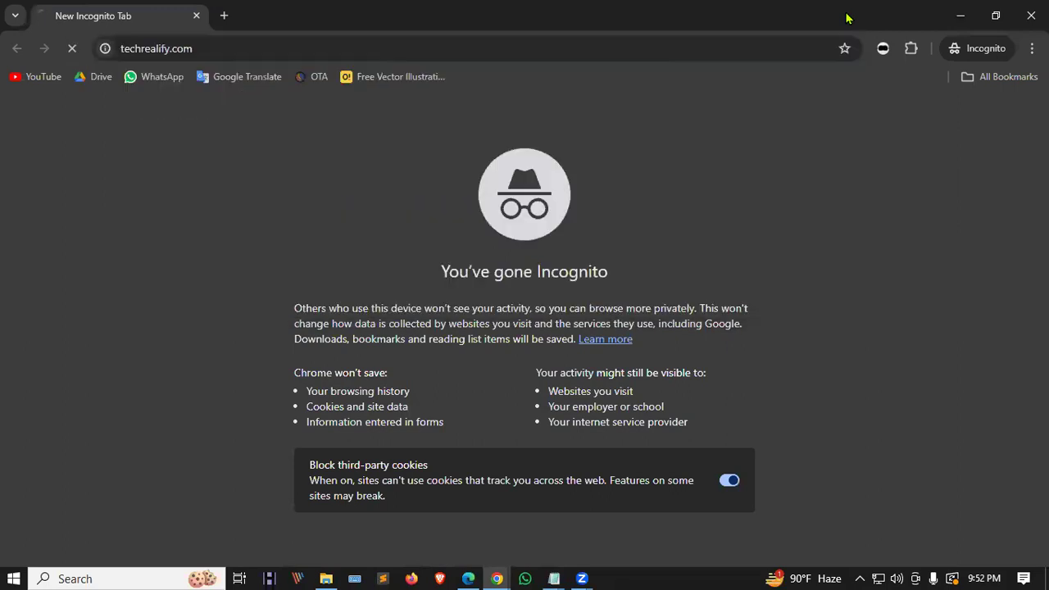
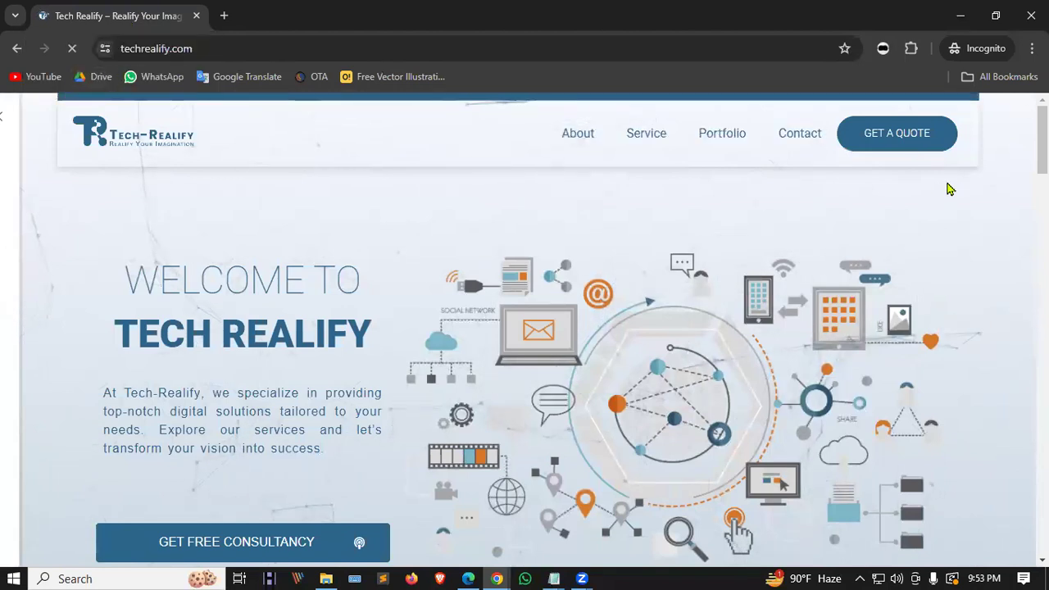
Step: Open the page source of the Tech Realify home page
right_click(987, 150)
right_click(250, 171)
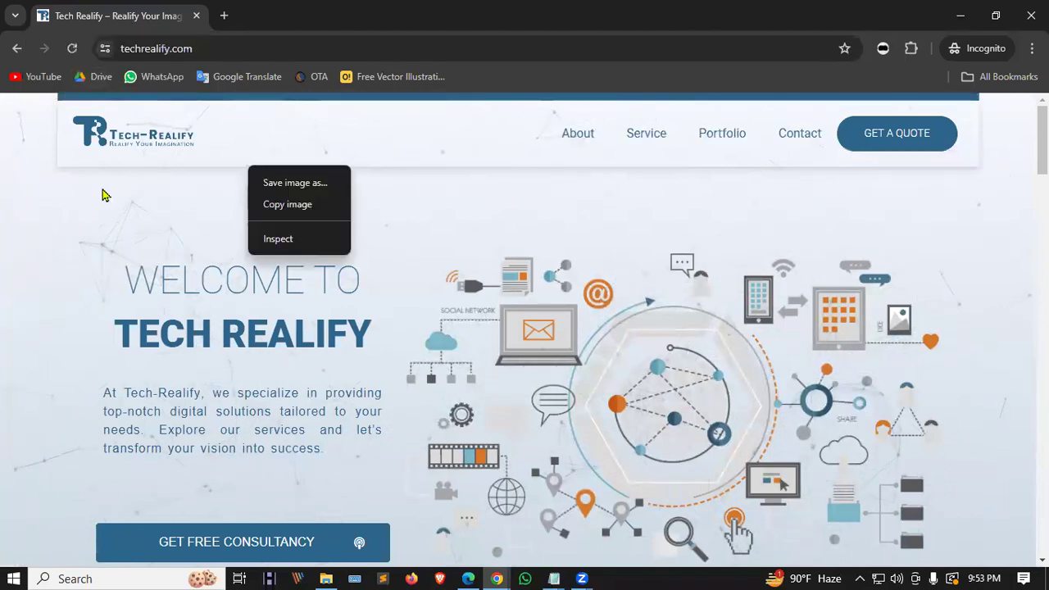
right_click(50, 181)
right_click(318, 115)
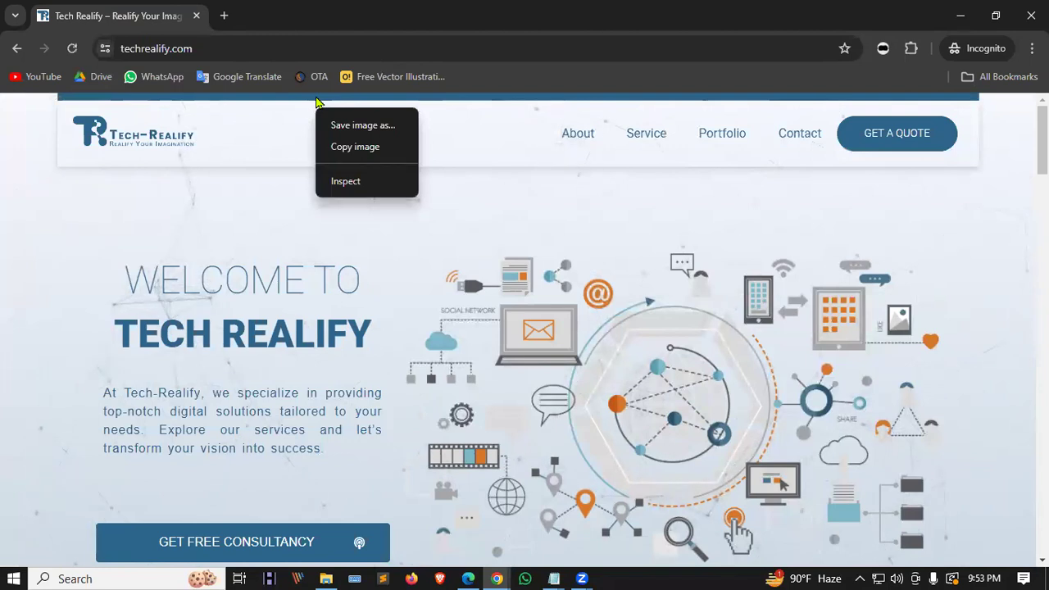
scroll(620, 288, down, 5)
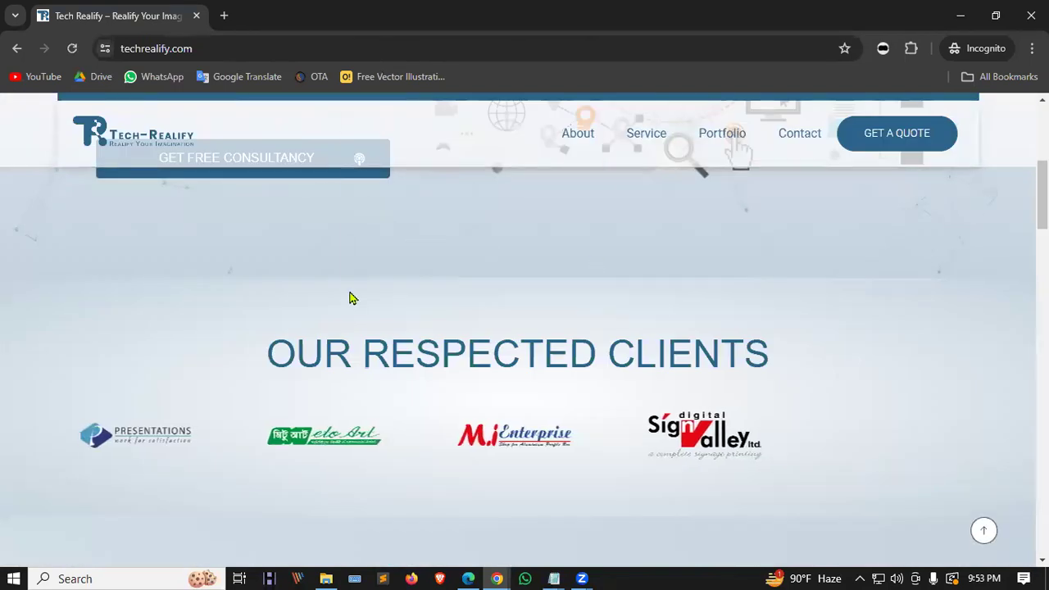
right_click(351, 298)
click(450, 254)
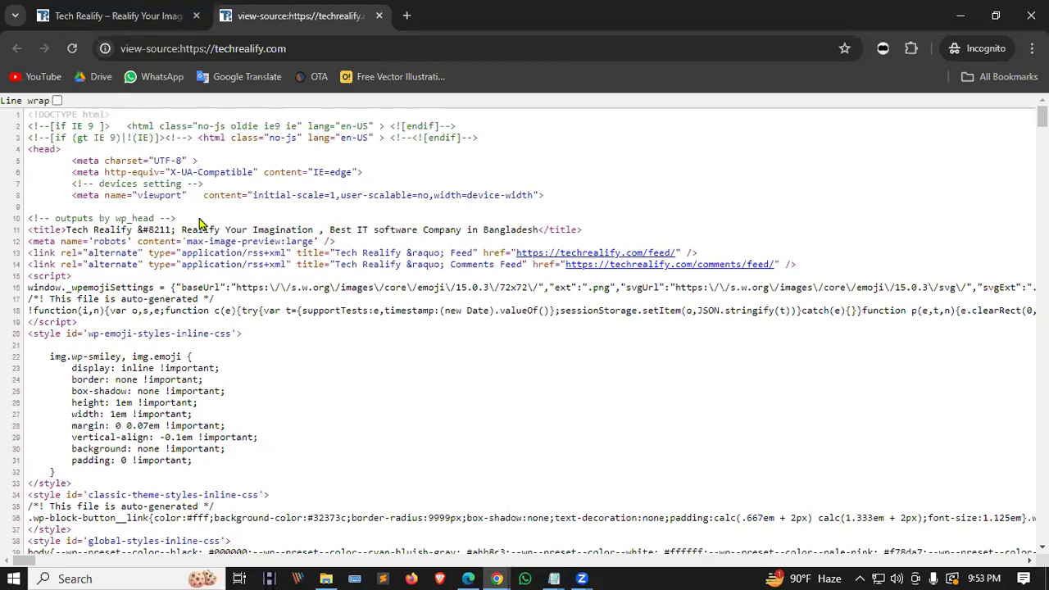
Step: Check the page source for the WordPress title tag and the custom title, description and keyword tags
drag(28, 230, 574, 229)
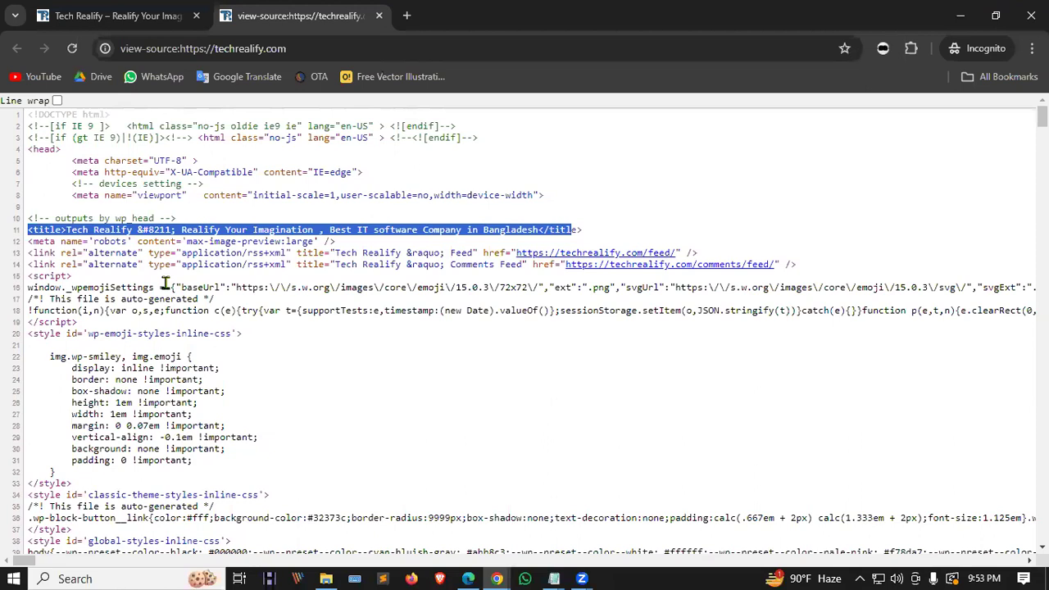
drag(31, 254, 122, 254)
click(69, 238)
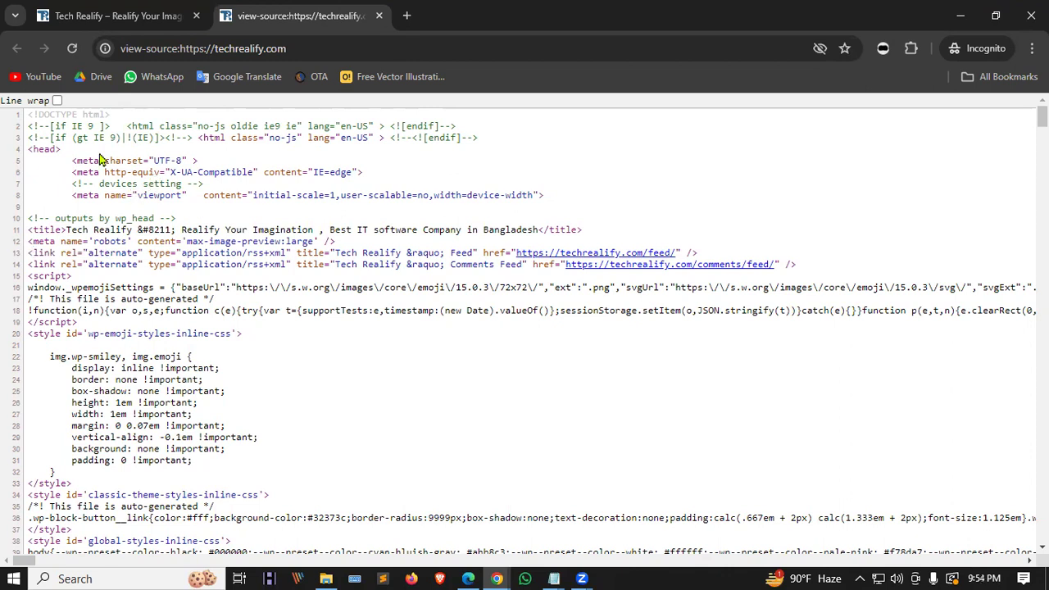
scroll(100, 160, down, 2)
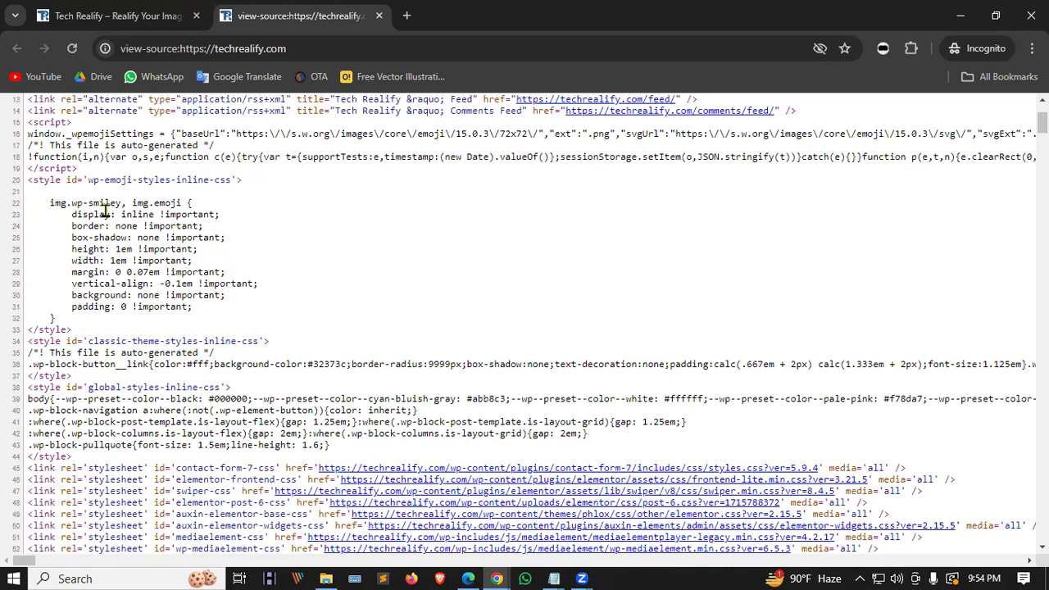
scroll(273, 220, up, 1)
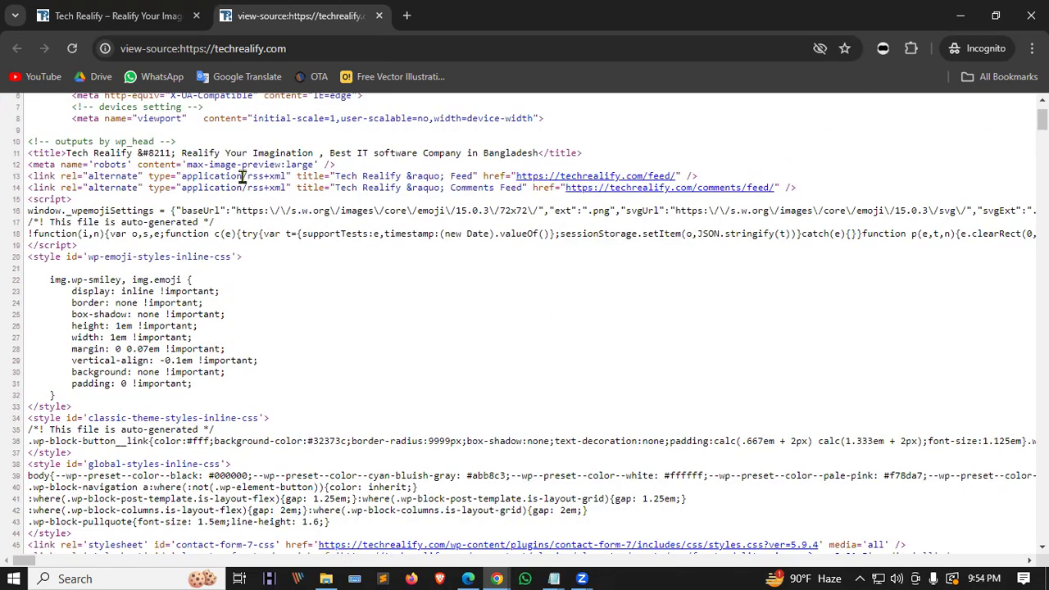
scroll(241, 176, down, 8)
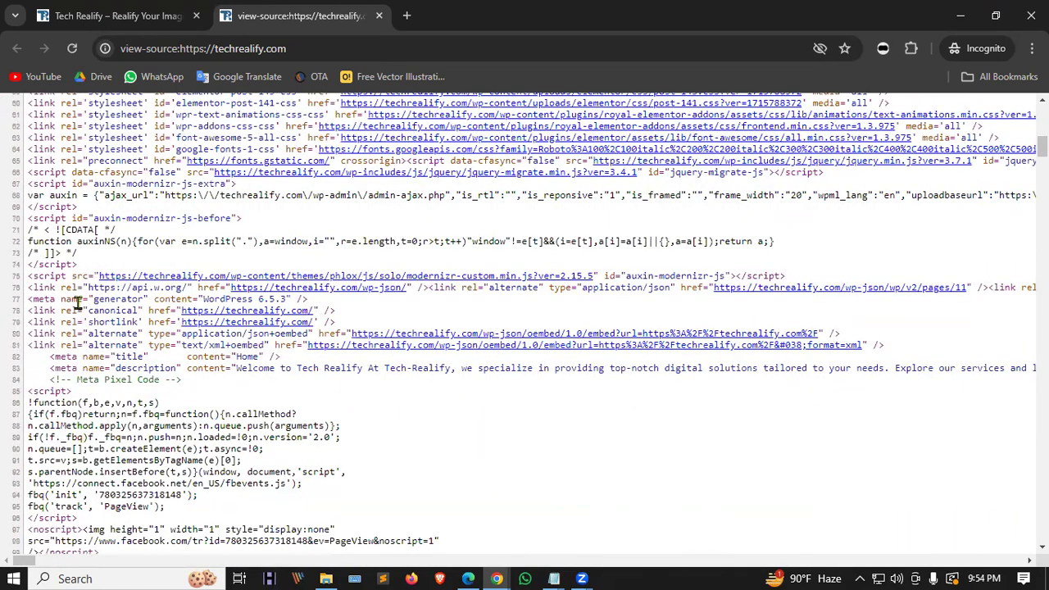
scroll(114, 287, down, 4)
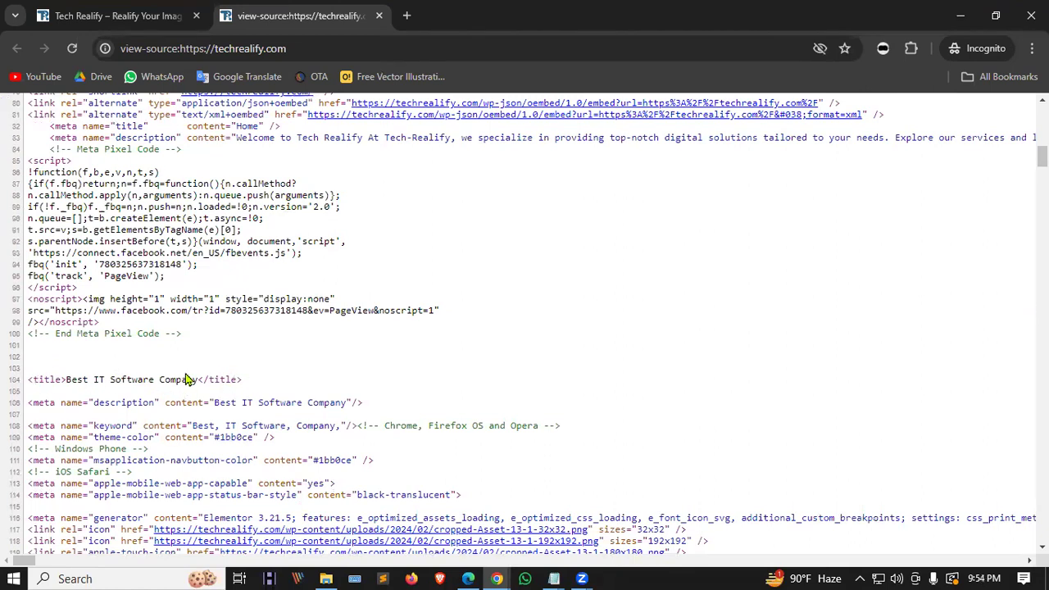
Step: Switch to the WordPress dashboard in the regular browser window and try to open the installed plugins list
mouse_move(497, 577)
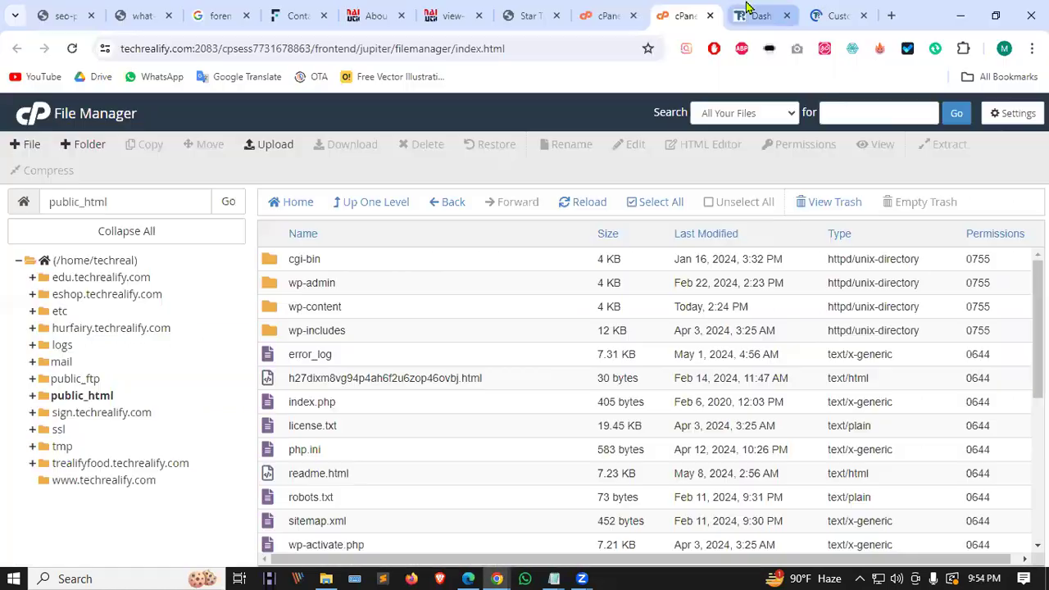
click(744, 12)
scroll(26, 290, down, 3)
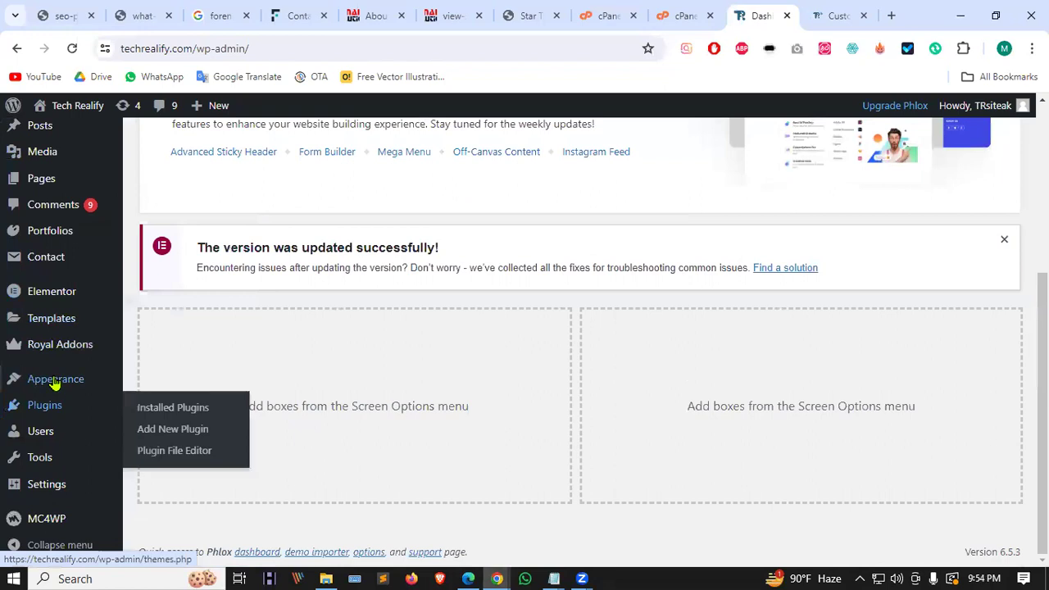
mouse_move(44, 413)
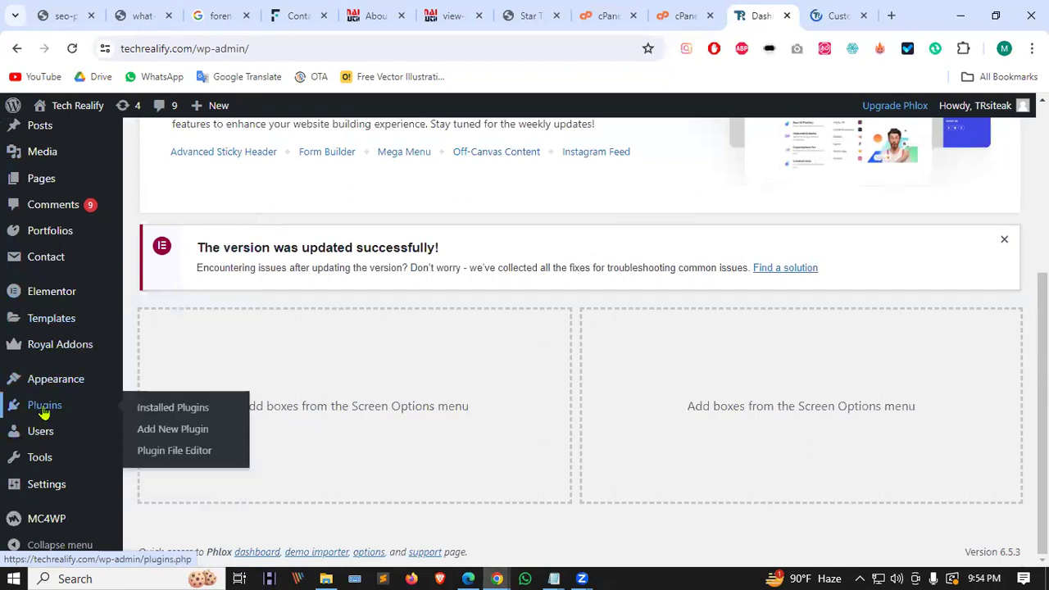
click(156, 410)
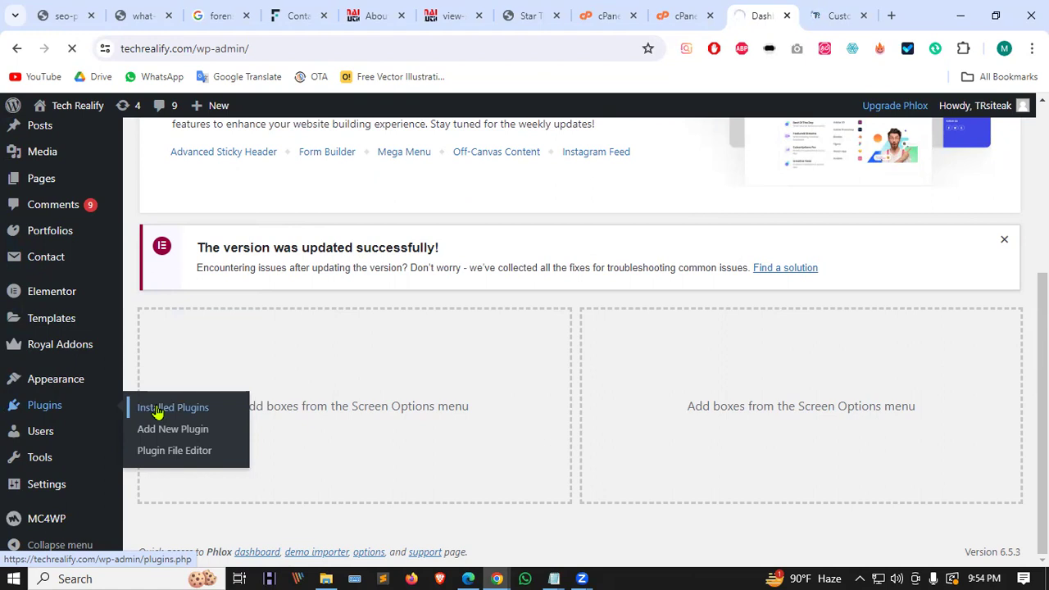
Step: Return to the incognito page source and highlight the custom description and keyword meta tags
click(852, 13)
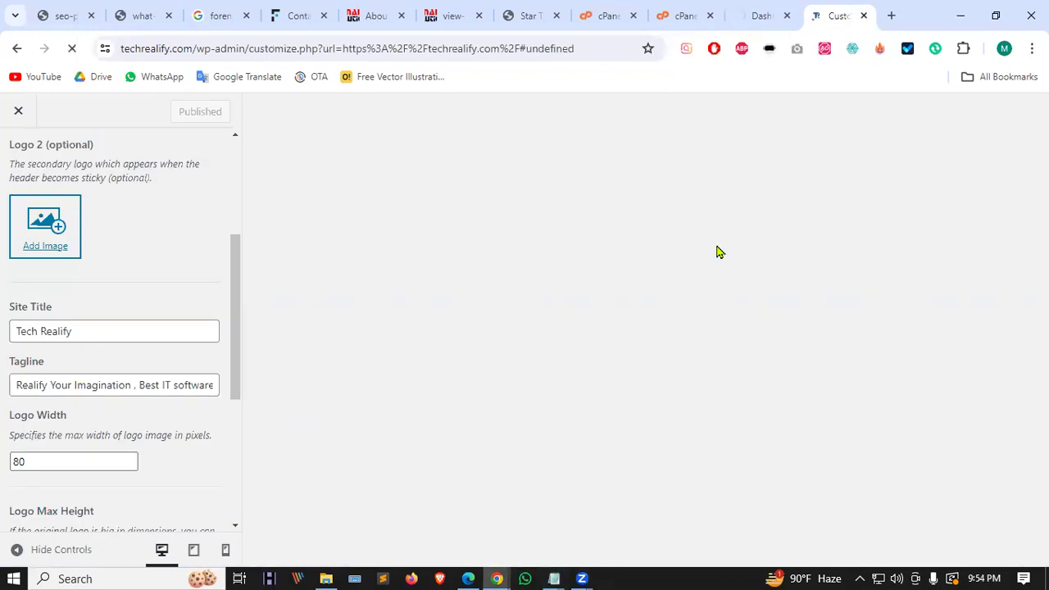
mouse_move(496, 578)
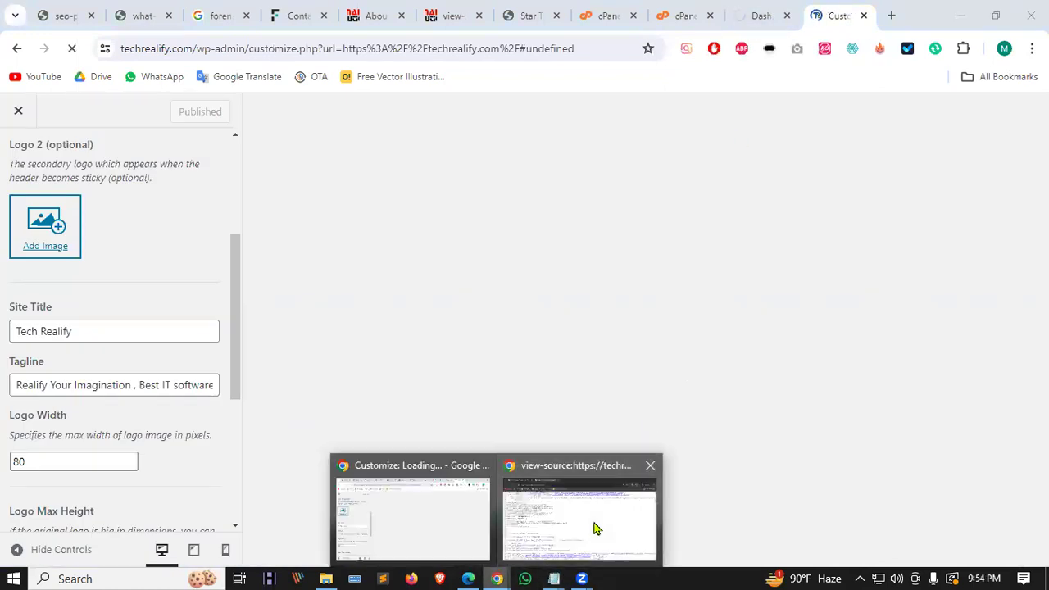
click(528, 492)
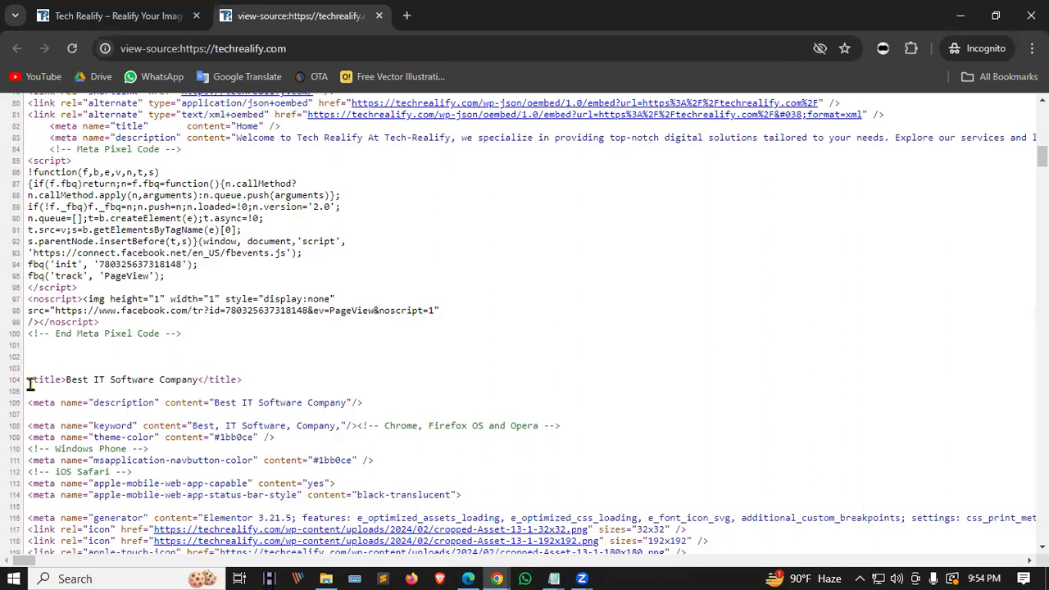
drag(34, 400, 364, 423)
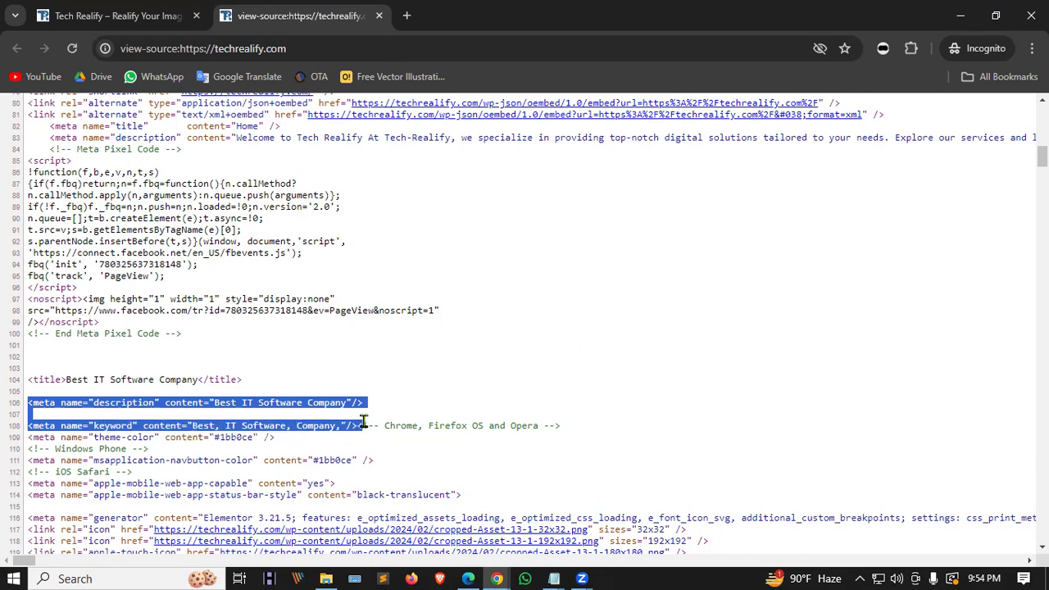
click(164, 399)
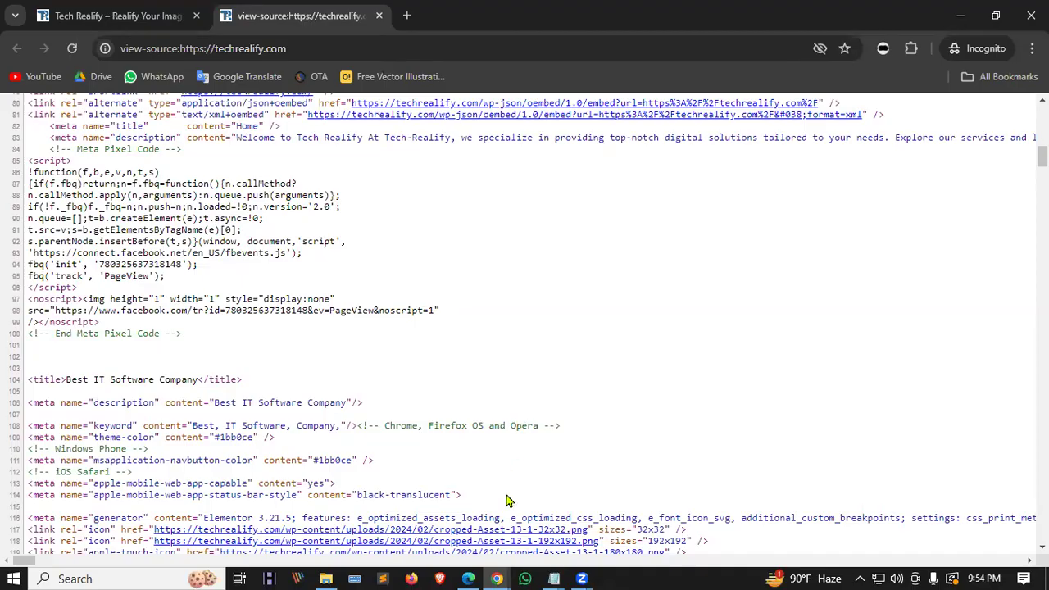
click(499, 574)
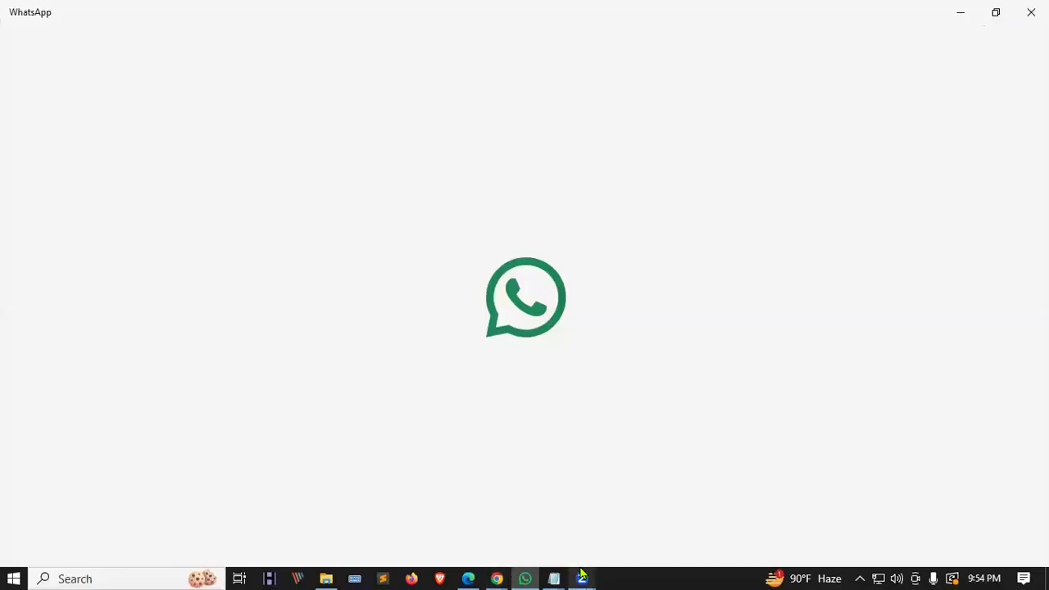
click(497, 576)
mouse_move(492, 576)
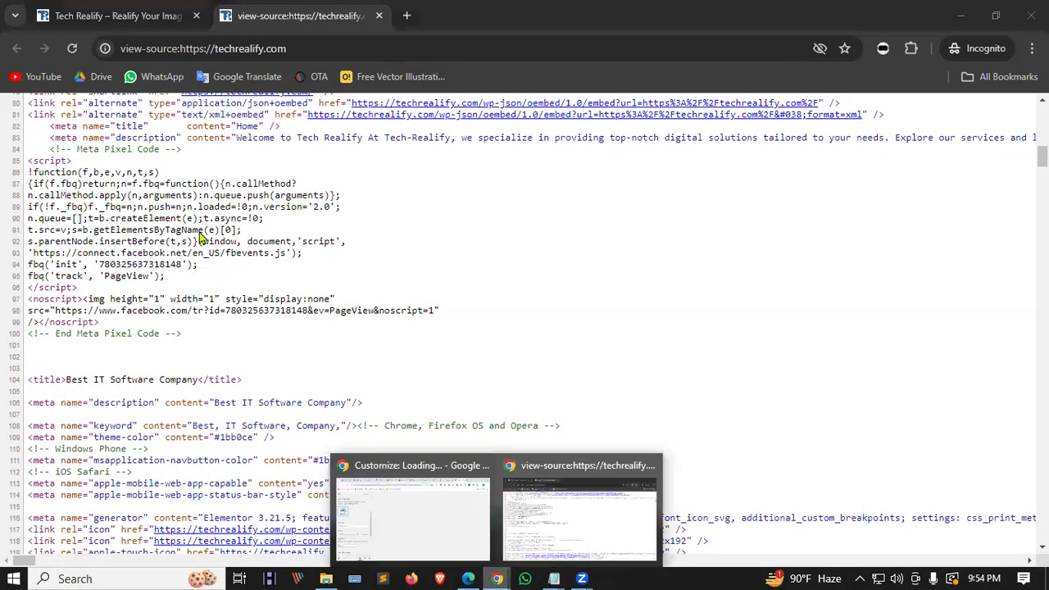
click(414, 516)
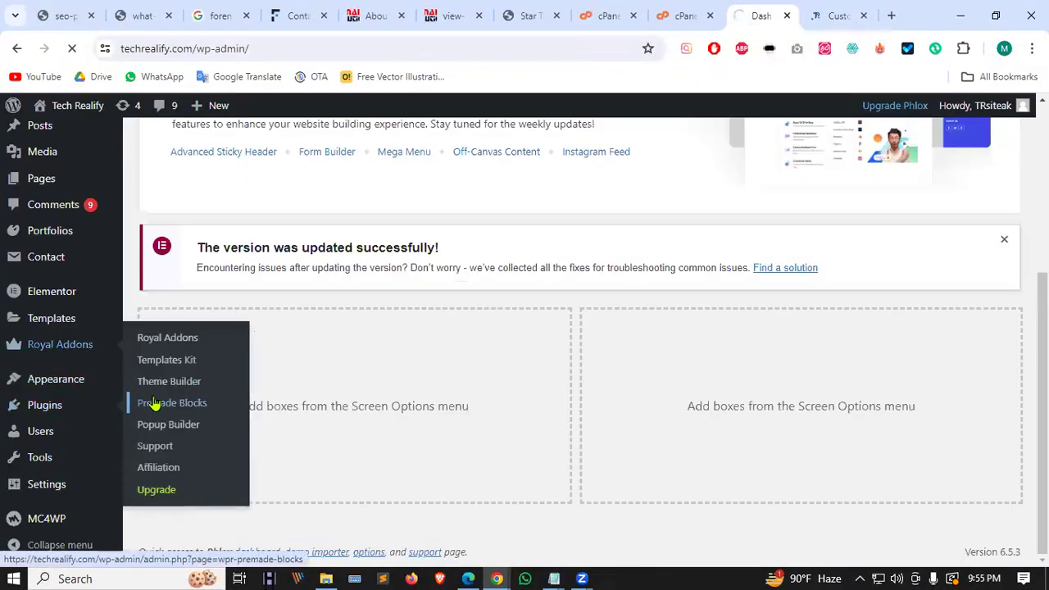
mouse_move(36, 410)
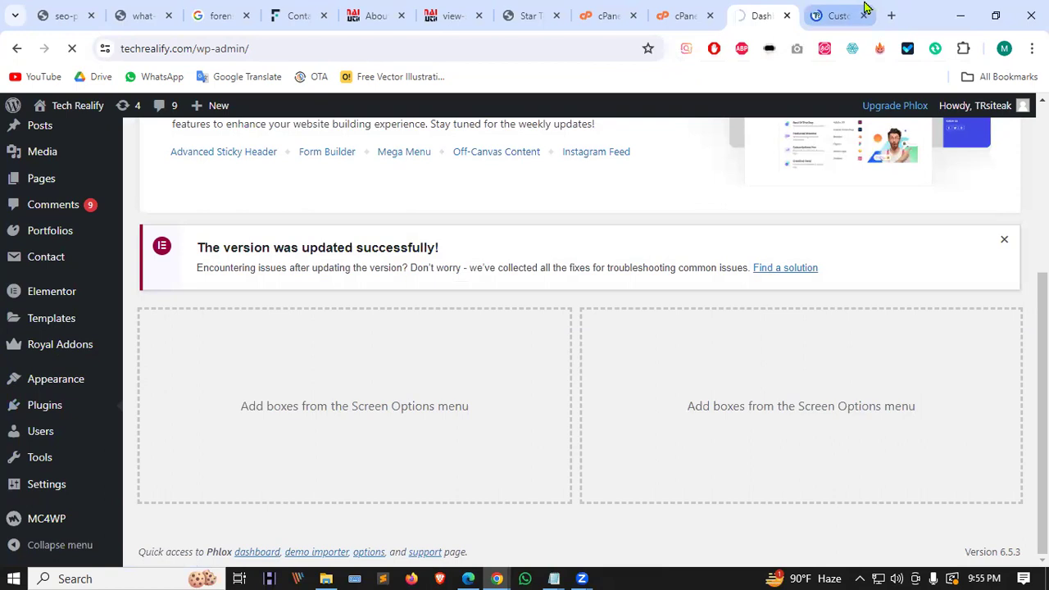
click(836, 16)
scroll(159, 402, down, 3)
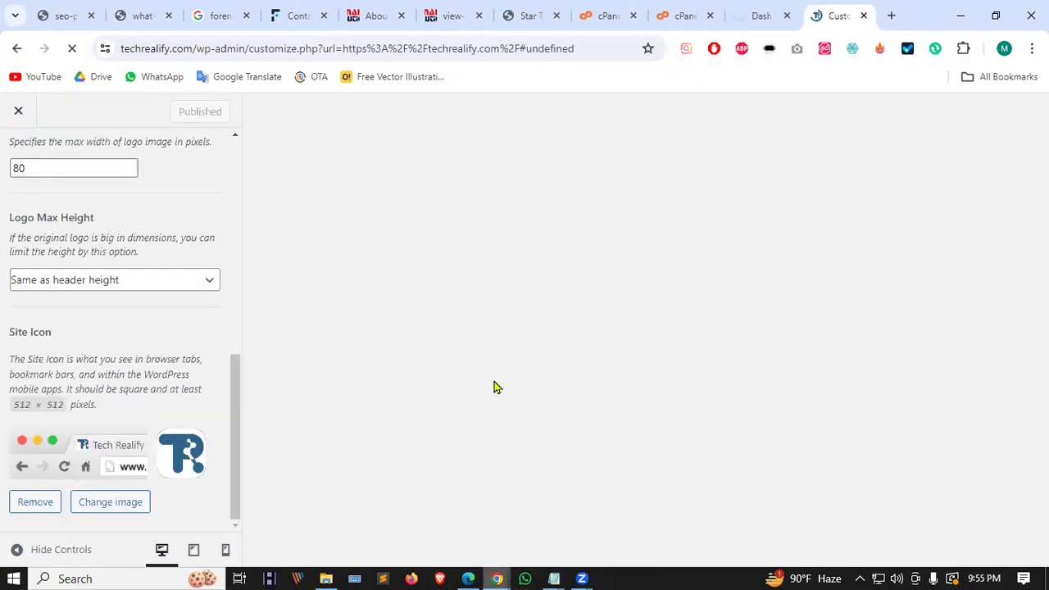
Step: Look through the Tech Realify home page in the incognito window from the clients section downward
key(alt+Tab)
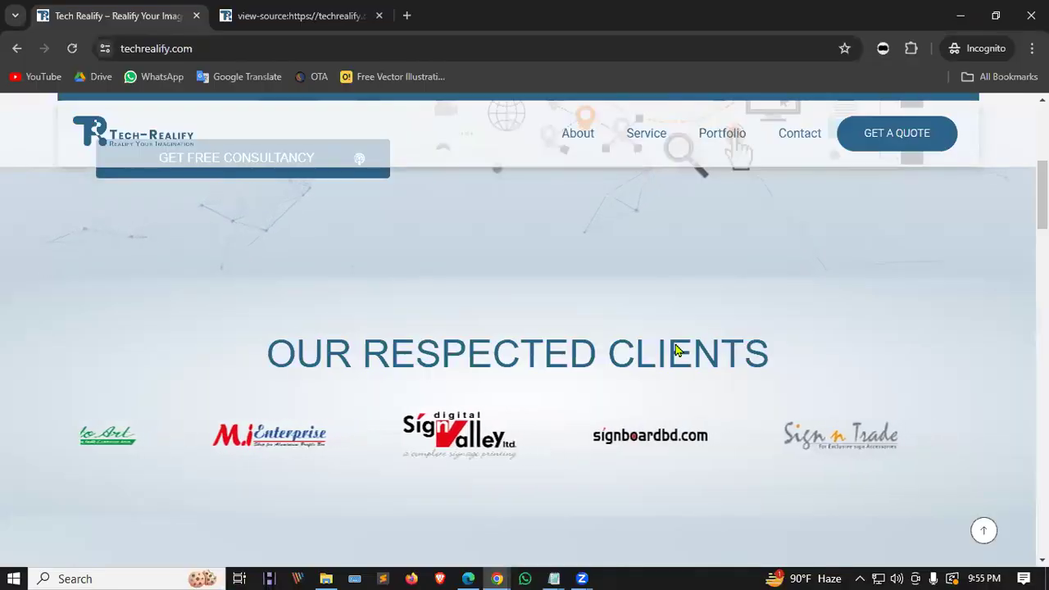
scroll(677, 352, down, 6)
scroll(738, 320, down, 5)
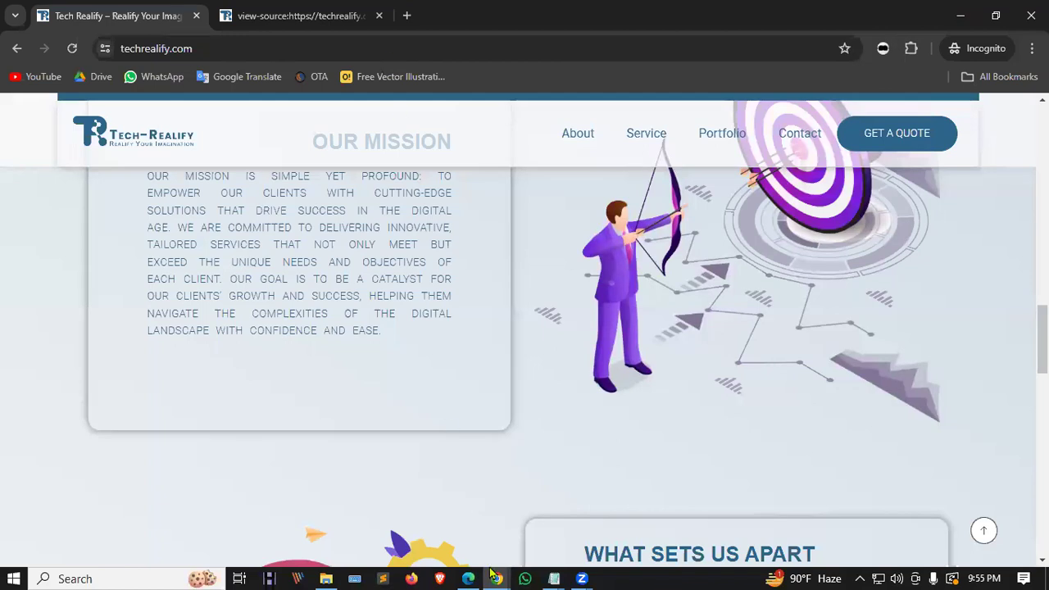
Step: Try to load techrealify.com/cpanel in place of the Customizer page, and close that tab
key(alt+Tab)
click(571, 49)
text(techrealify.com/cpanel)
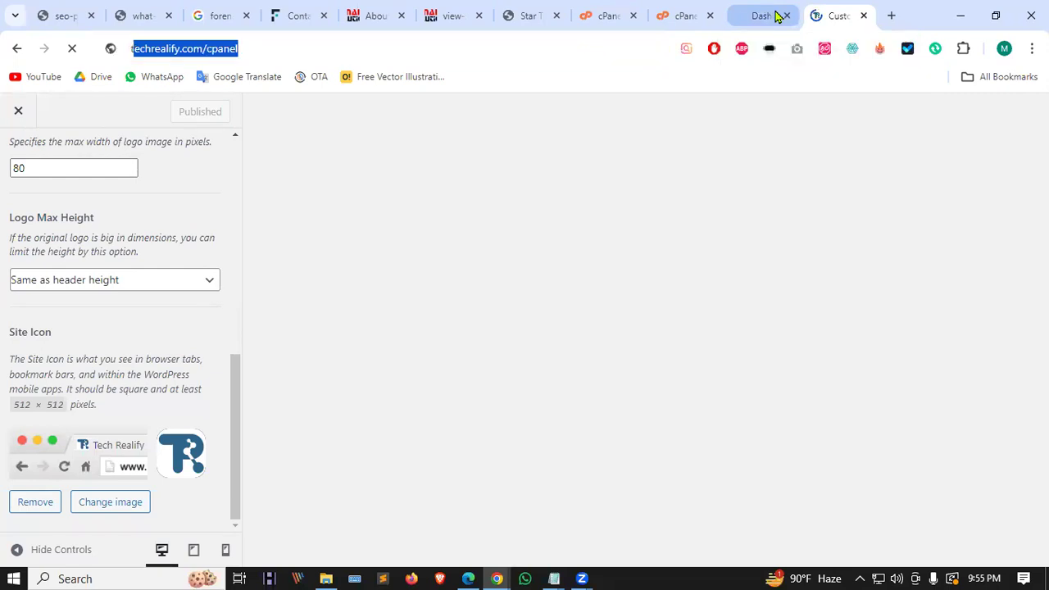
key(Return)
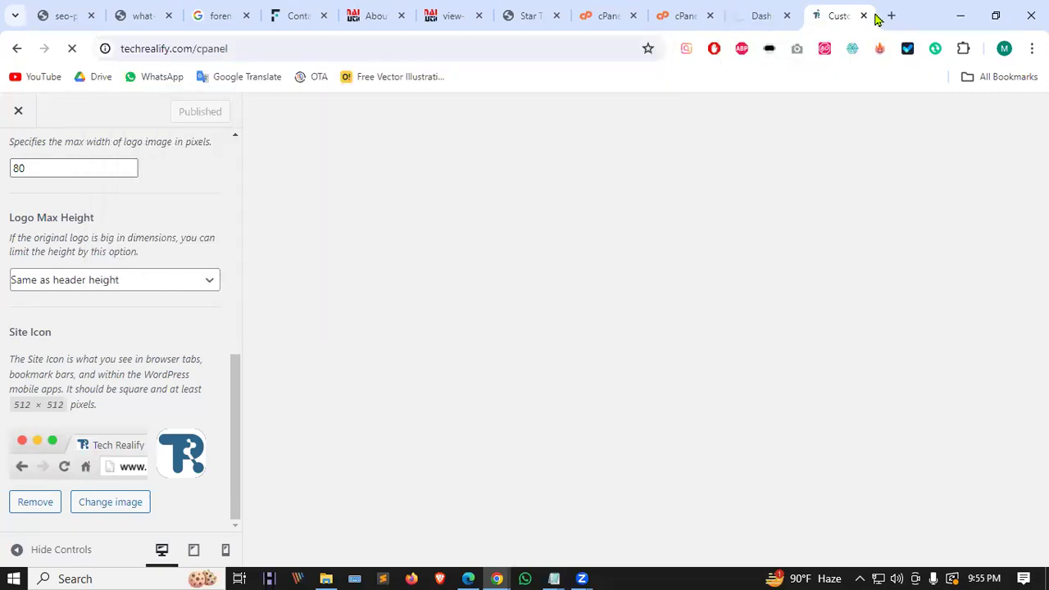
click(862, 17)
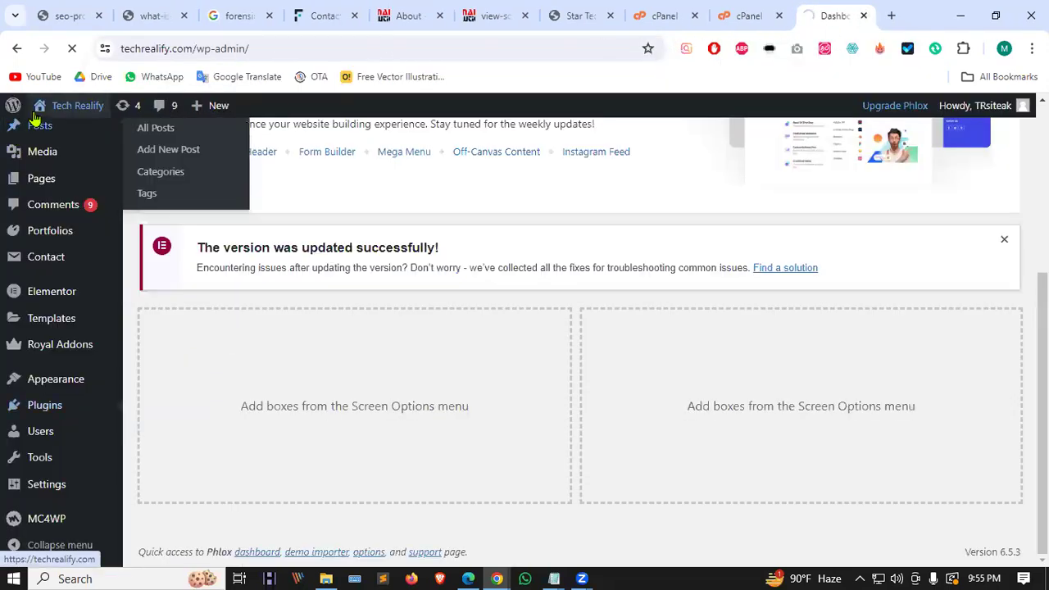
Step: Open the live Tech Realify site from the dashboard in a new tab and switch to it
mouse_move(69, 134)
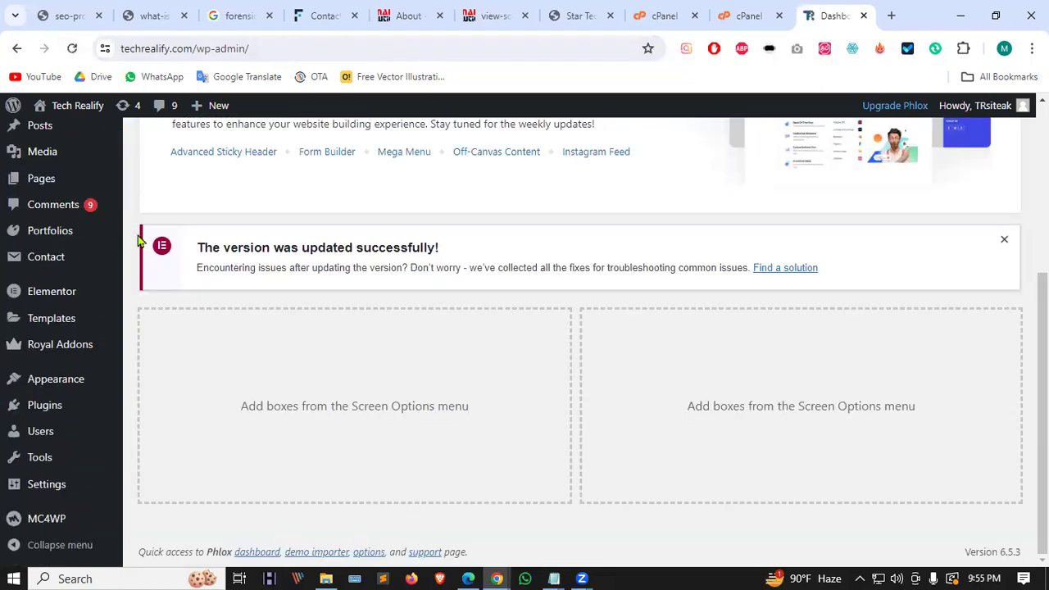
mouse_move(71, 105)
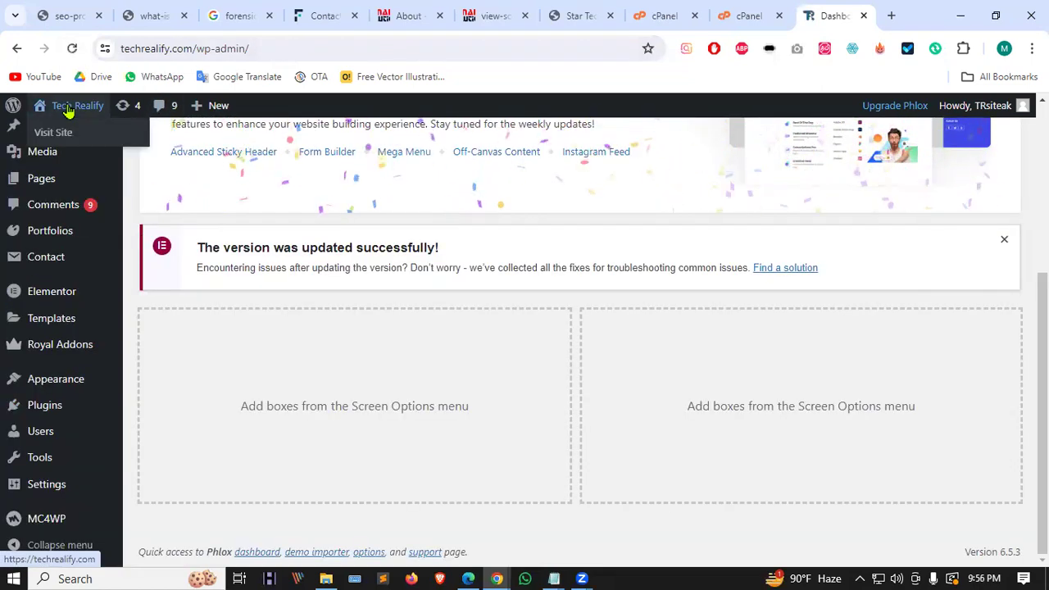
right_click(66, 131)
click(103, 144)
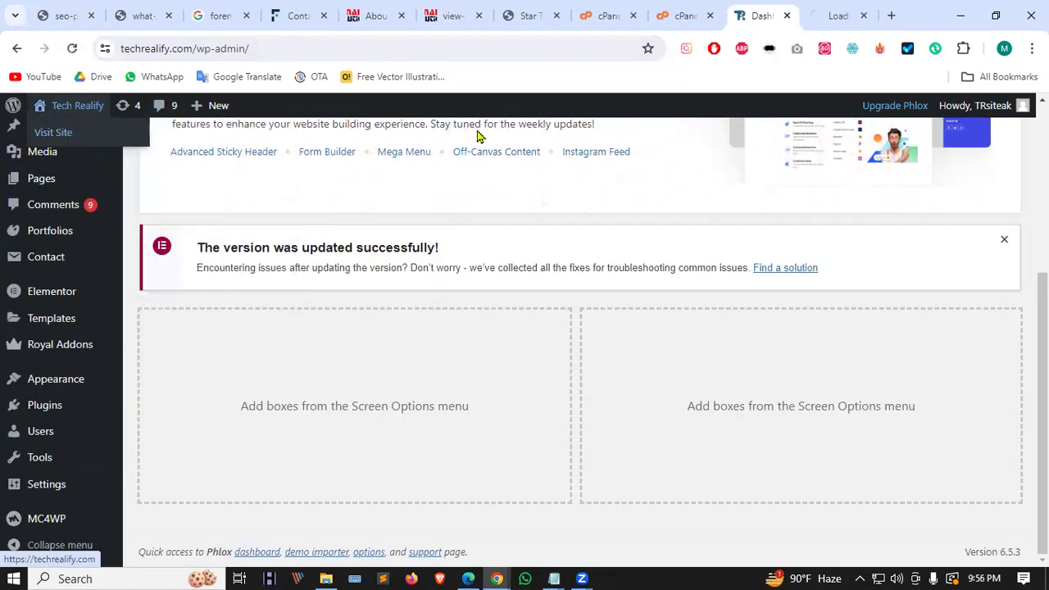
click(832, 11)
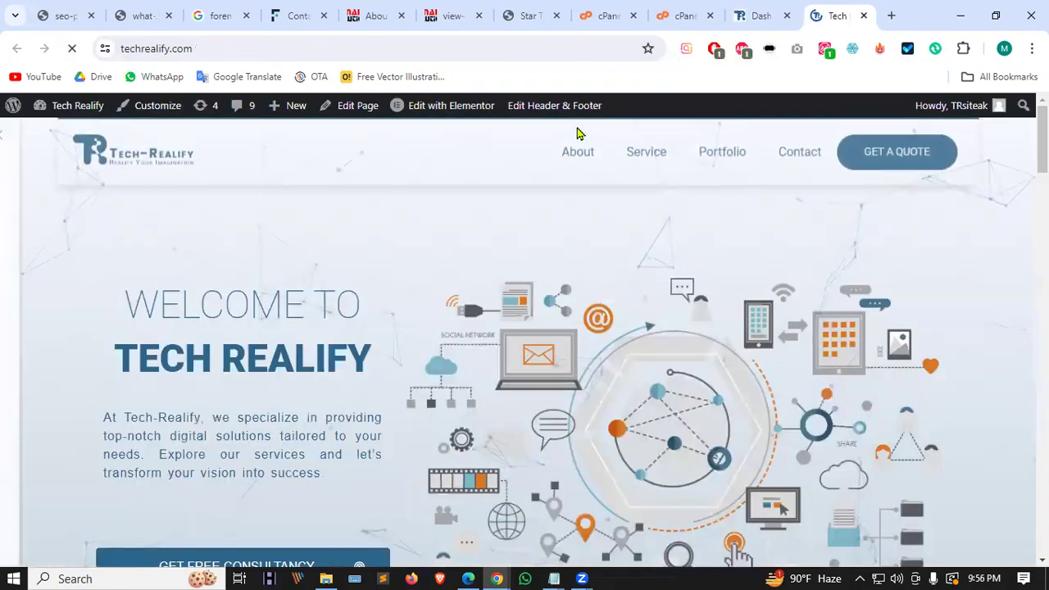
Step: Look through the live Tech Realify home page down to the What Sets Us Apart section and back to the clients
scroll(377, 274, down, 2)
scroll(454, 290, down, 3)
scroll(227, 335, up, 5)
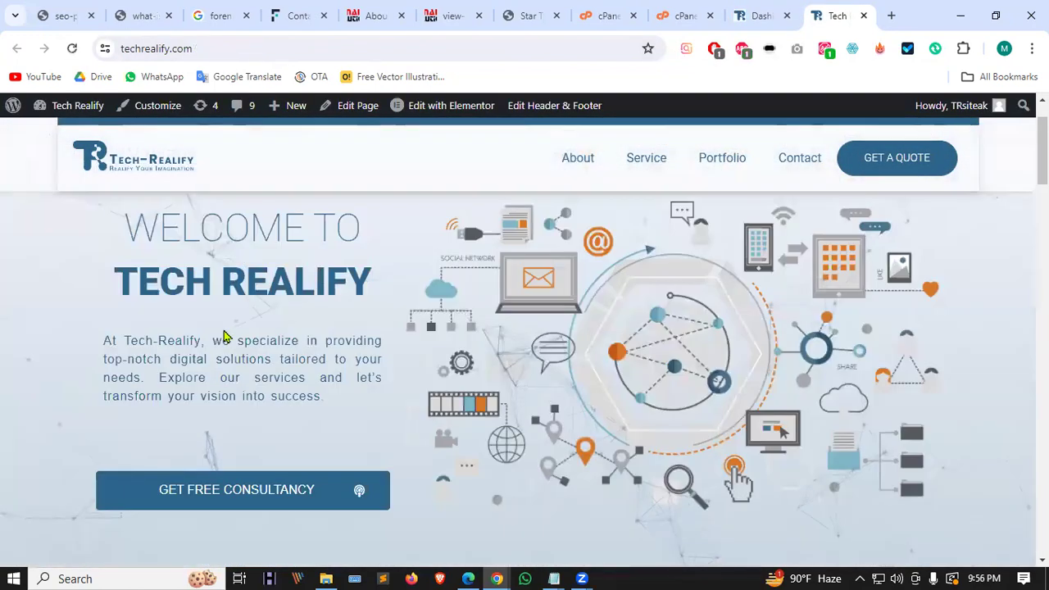
scroll(608, 333, down, 2)
scroll(609, 332, down, 15)
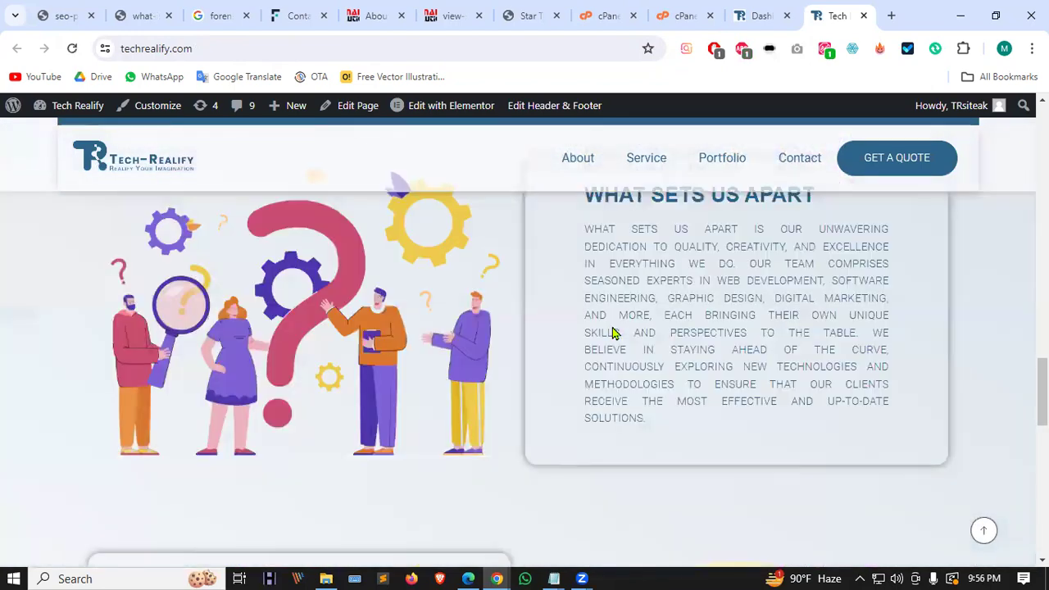
scroll(603, 320, up, 8)
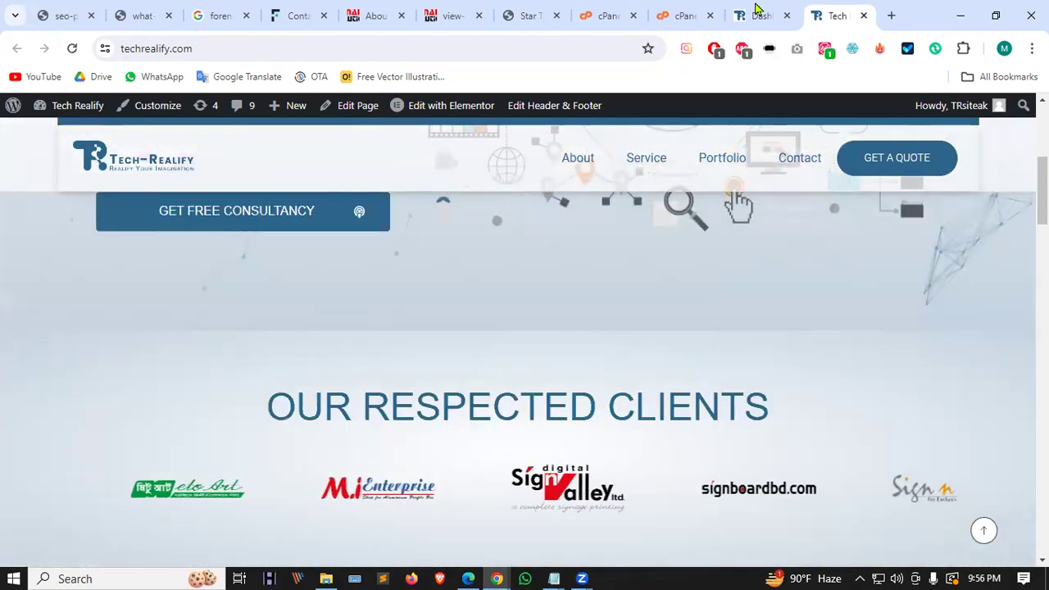
Step: Open the list of all pages in the WordPress dashboard and find the Home page entry
click(757, 13)
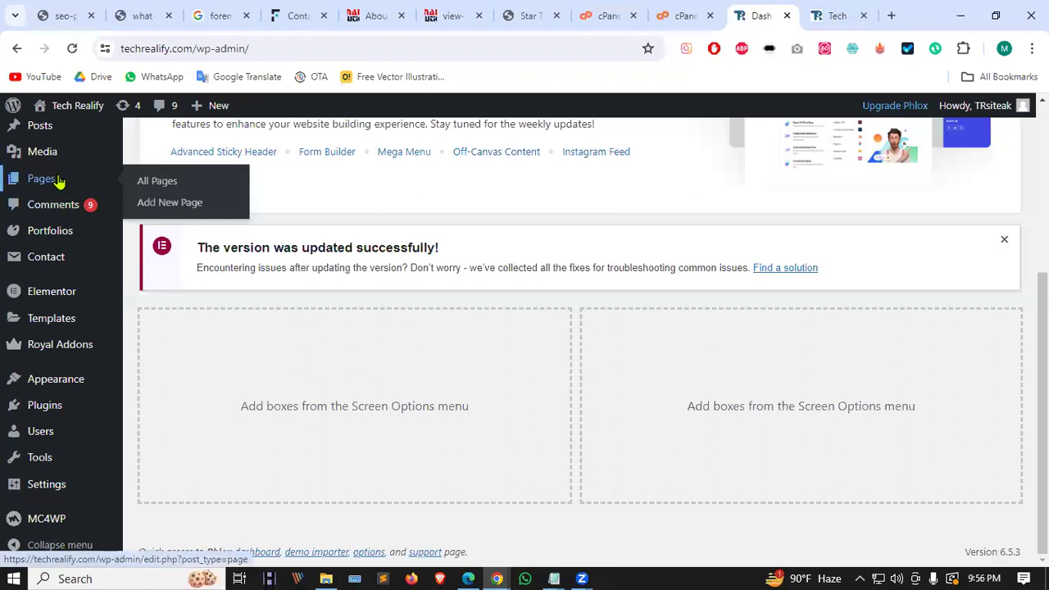
click(43, 182)
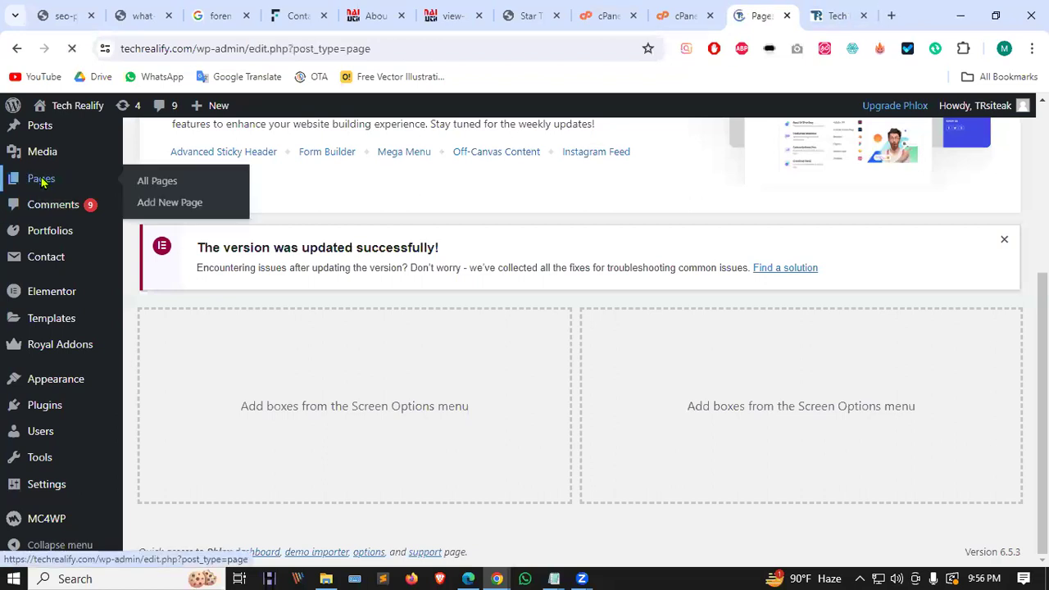
scroll(334, 364, down, 3)
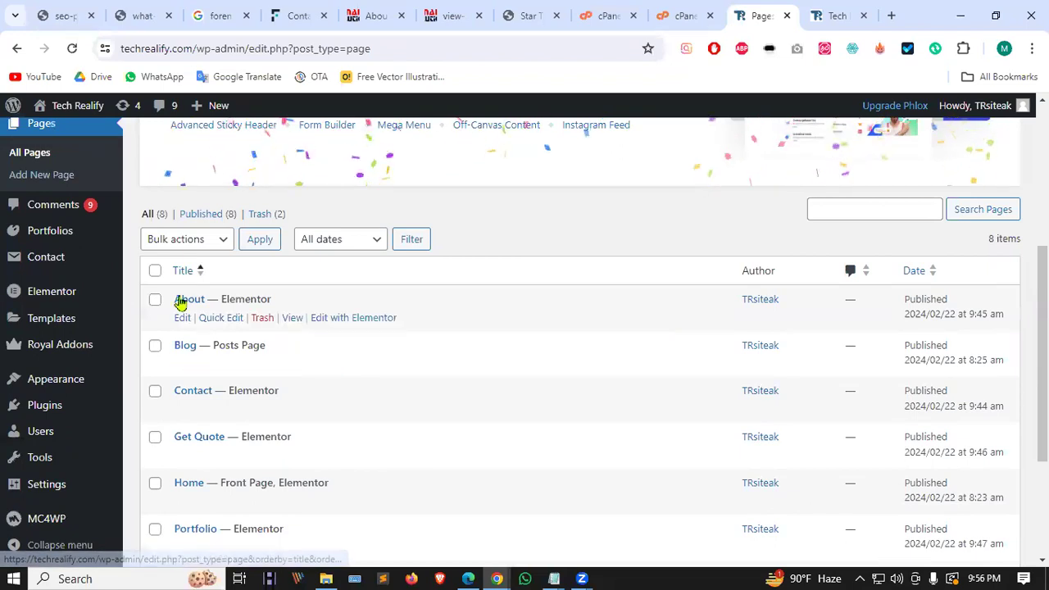
scroll(178, 299, down, 2)
click(831, 11)
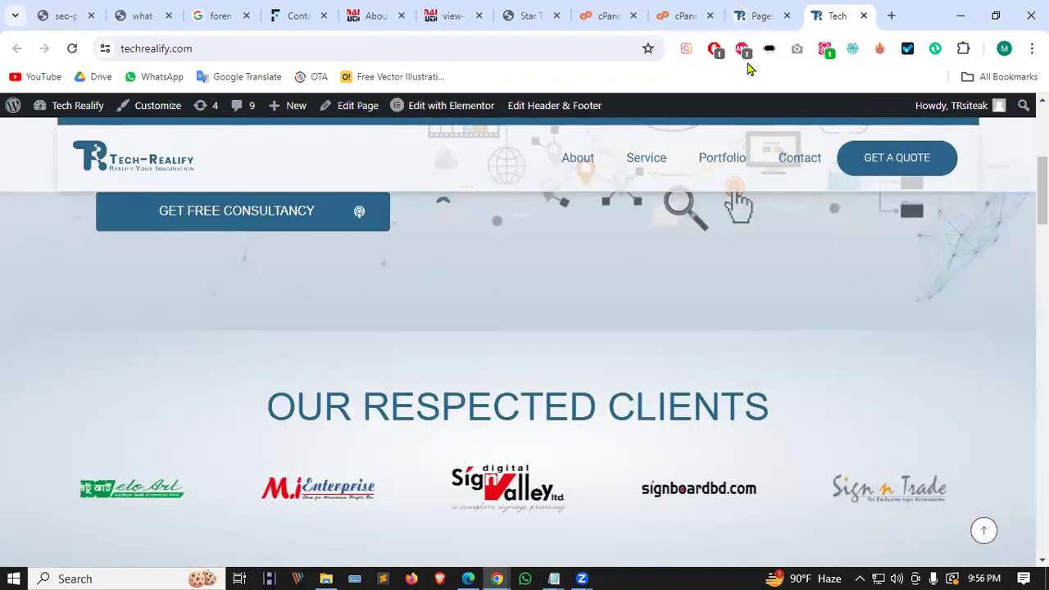
click(761, 15)
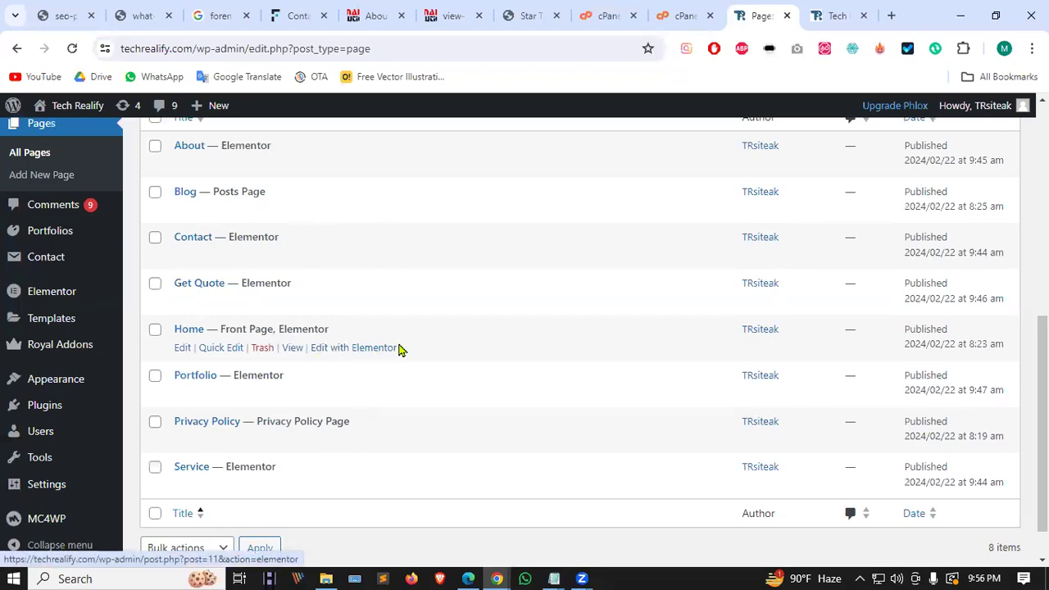
Step: Return to the live home page and open it for editing with Elementor
click(829, 15)
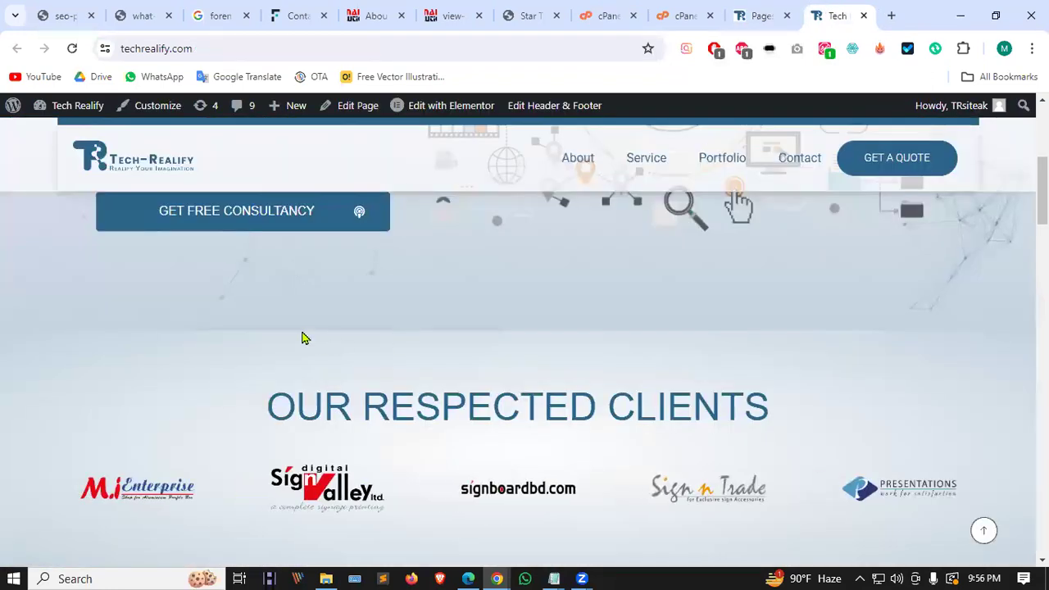
scroll(351, 393, down, 5)
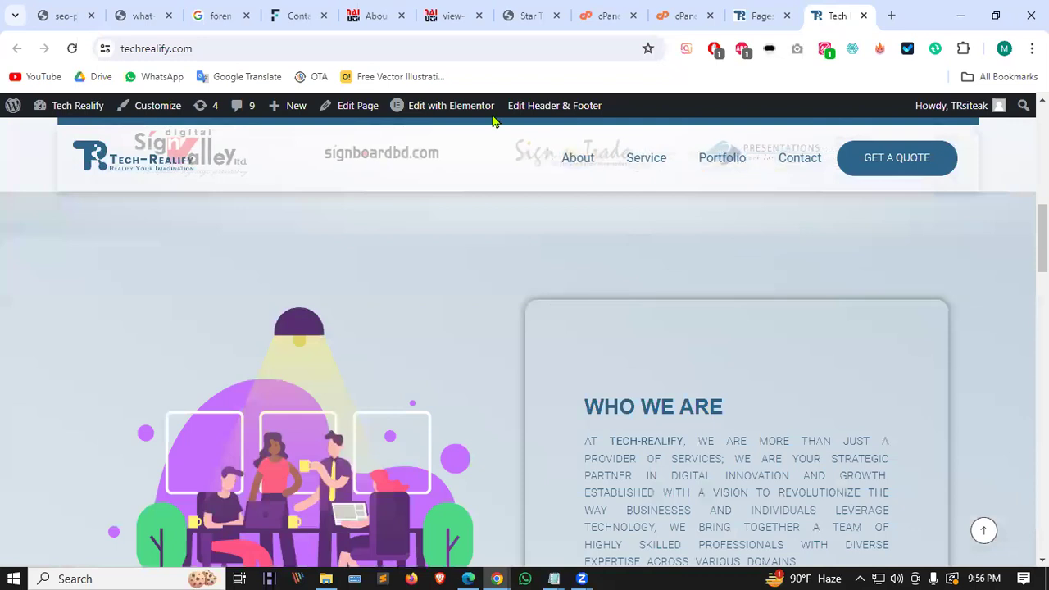
click(460, 111)
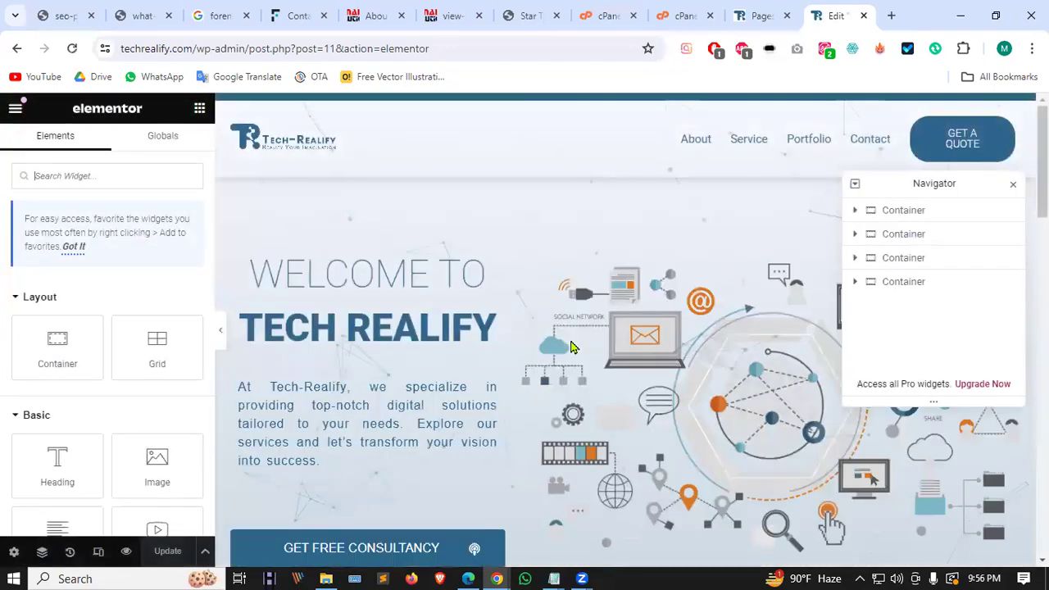
Step: Open the Who We Are paragraph for editing, retype its final full stop and update the page
scroll(349, 250, down, 1)
scroll(348, 250, up, 2)
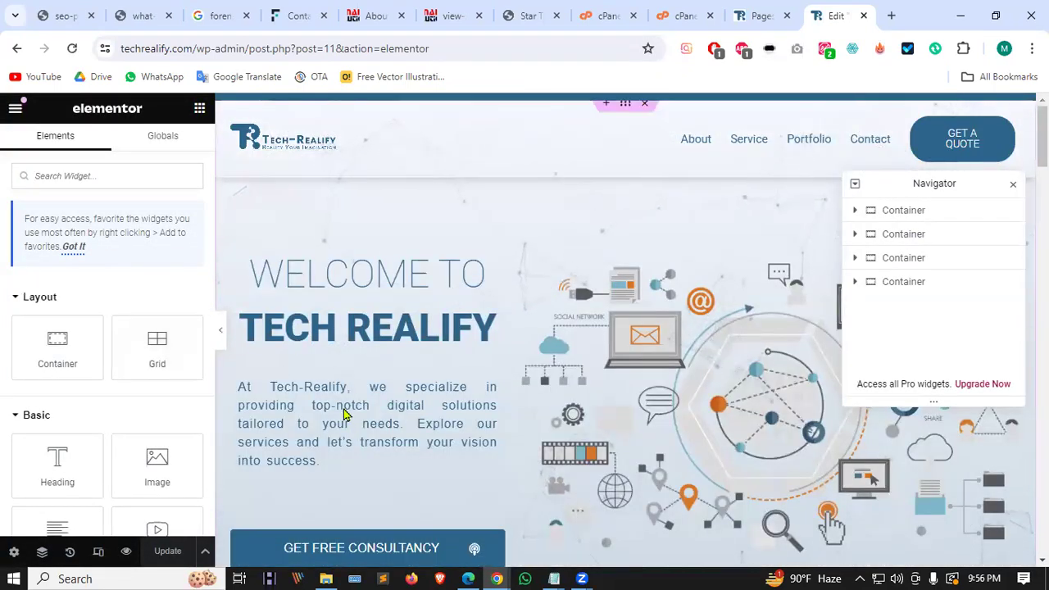
scroll(379, 382, down, 10)
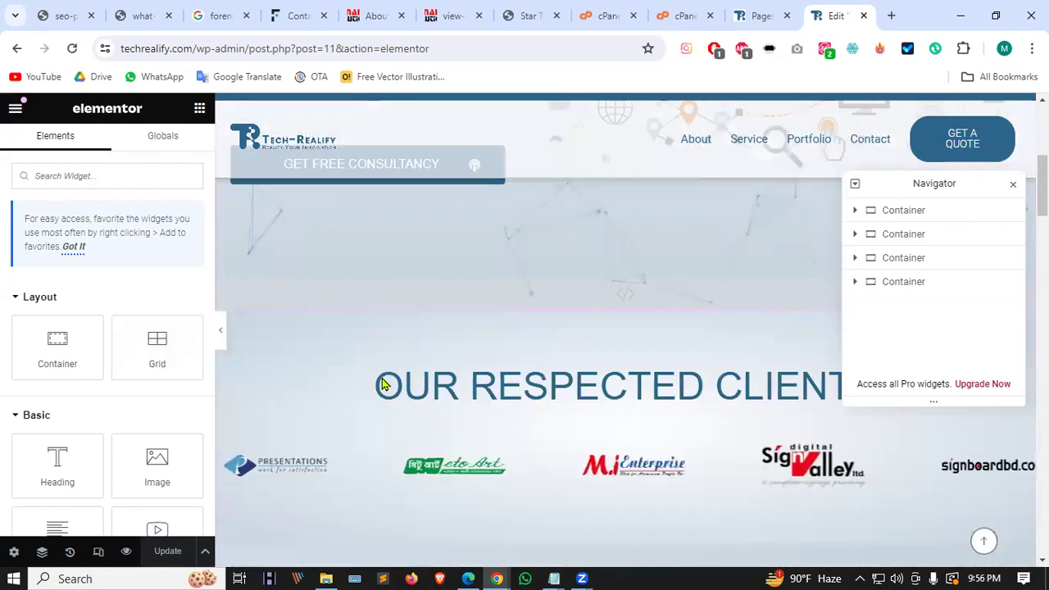
scroll(522, 332, down, 1)
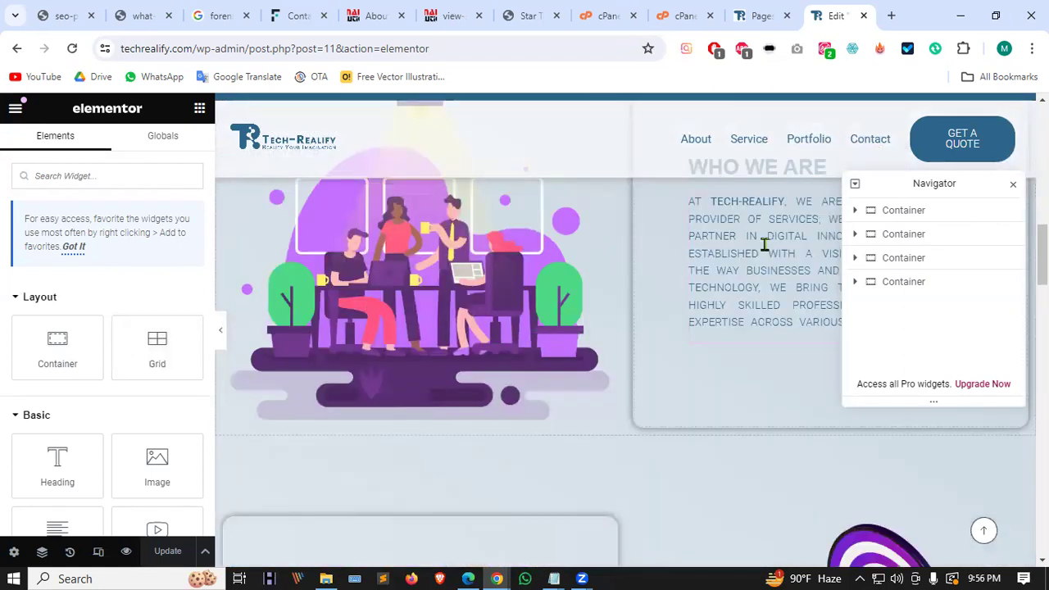
click(764, 244)
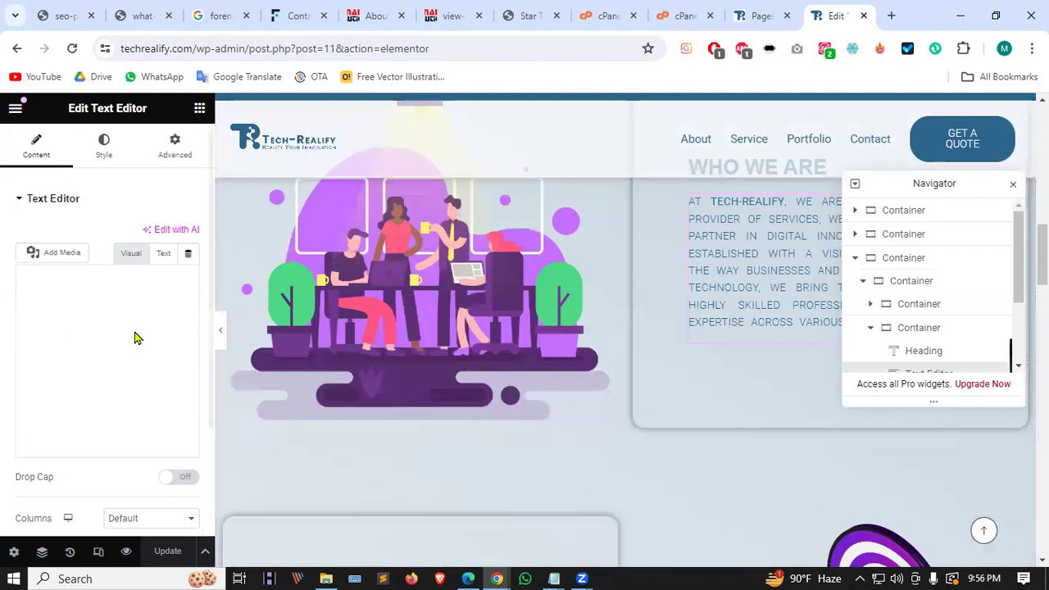
scroll(58, 297, down, 1)
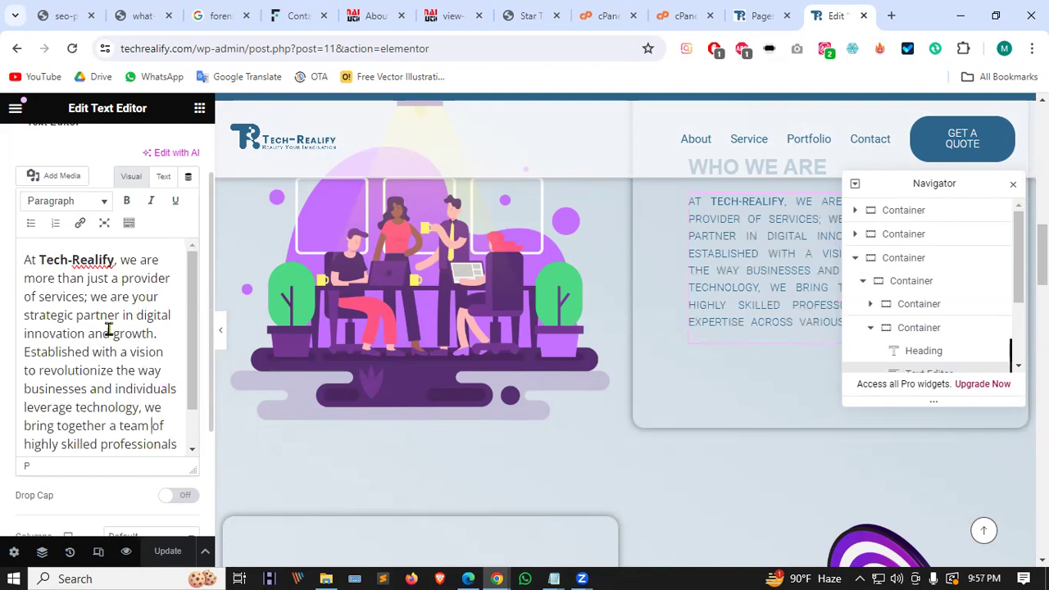
scroll(110, 331, down, 1)
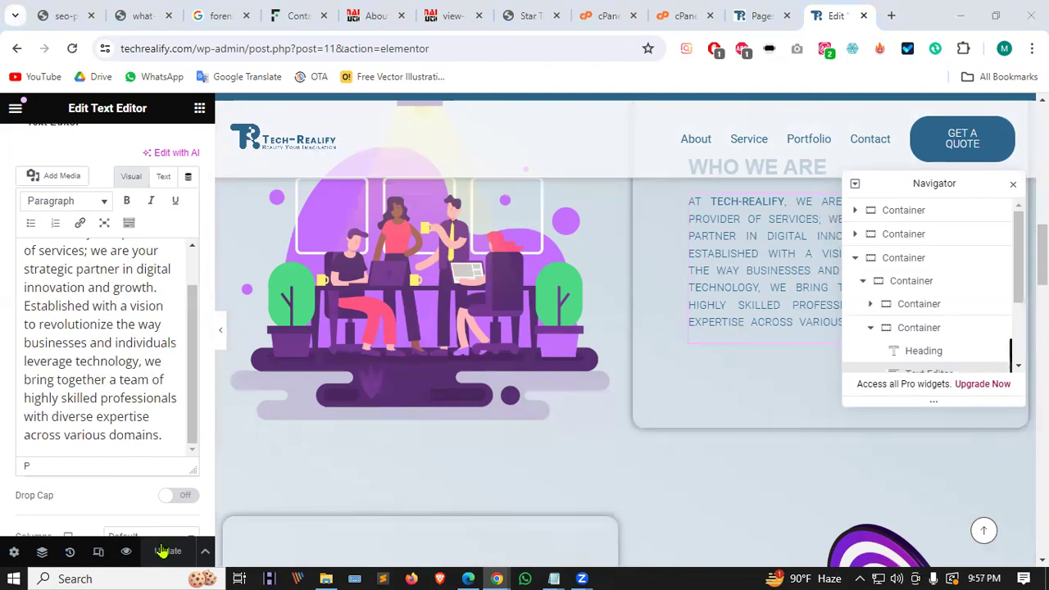
click(167, 441)
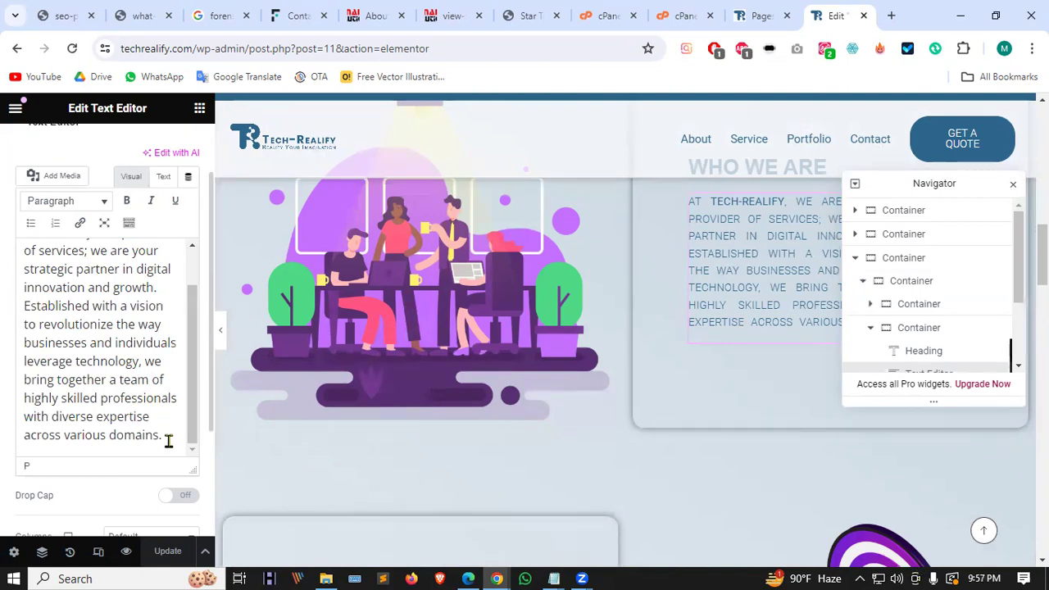
key(BackSpace)
text(.)
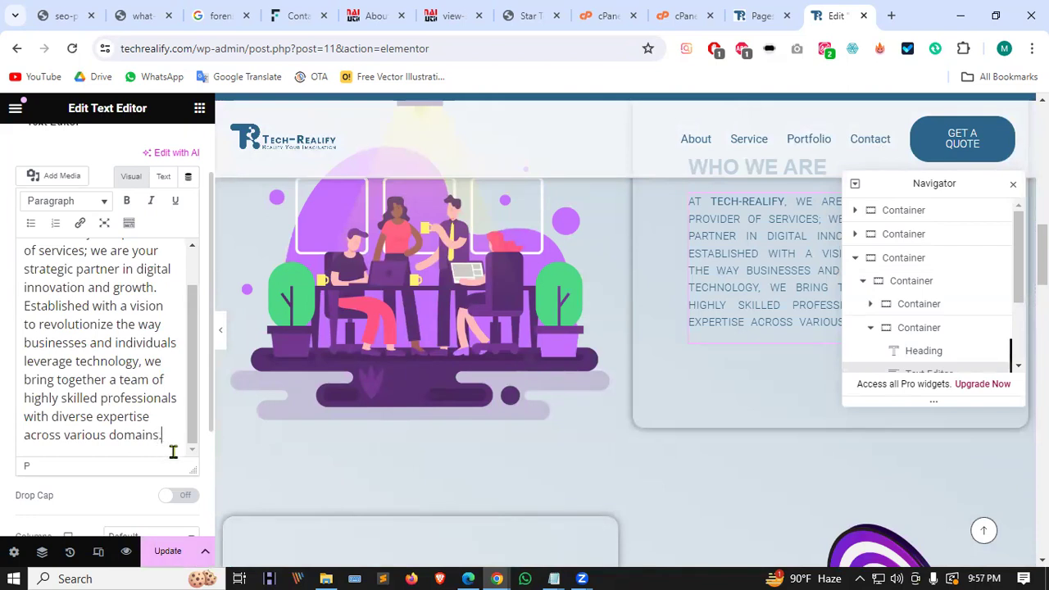
click(167, 555)
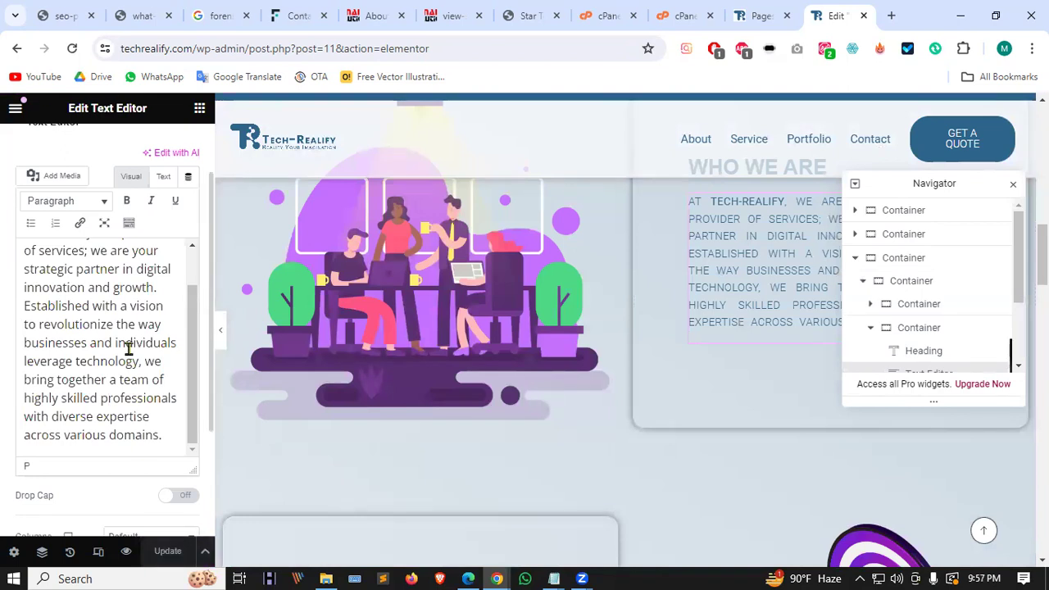
Step: Look over the rest of the home page to Get In Touch, and switch to the HTML tag outline in Notepad's zoom.txt
scroll(622, 377, down, 5)
scroll(680, 402, down, 10)
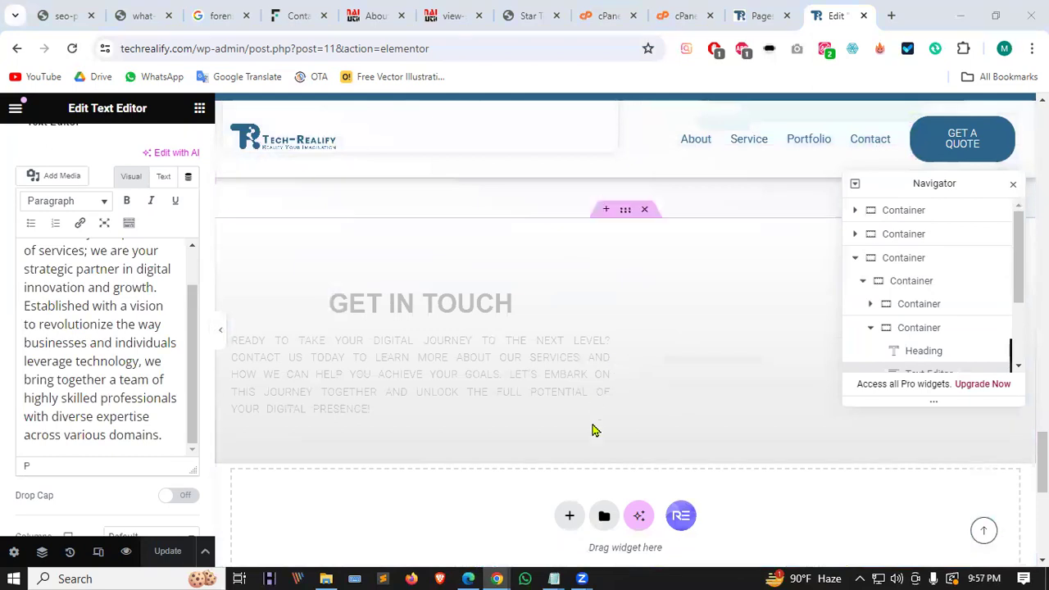
mouse_move(555, 576)
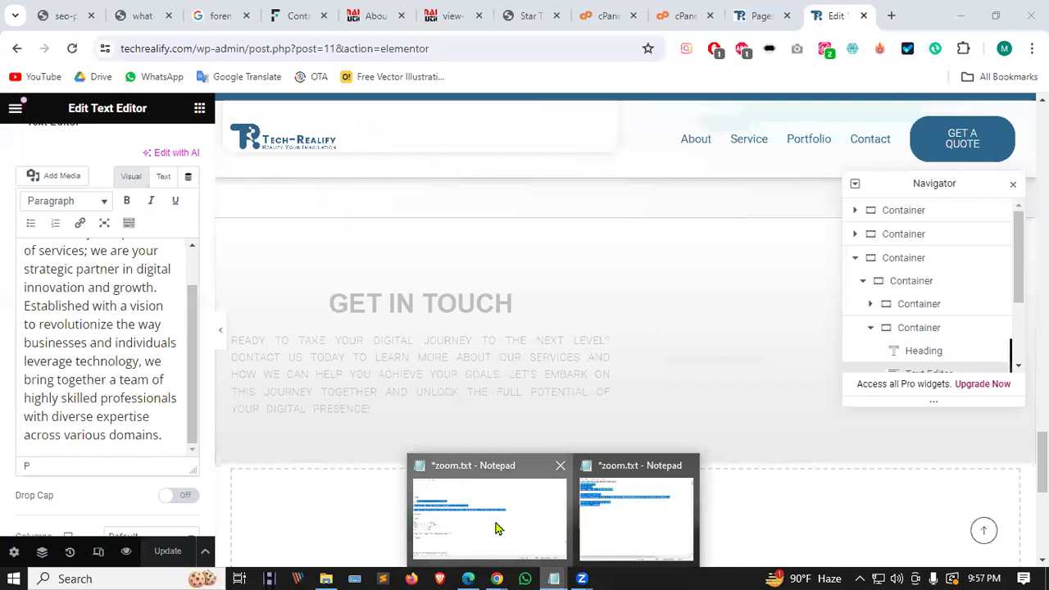
click(427, 457)
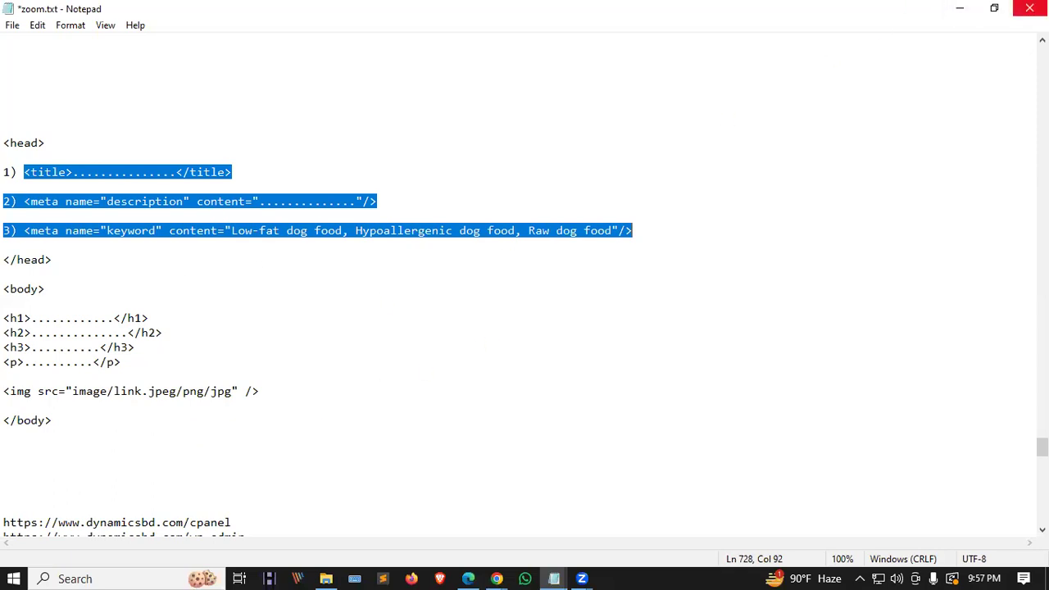
Step: Switch to the incognito Chrome window, close its page source tab and return to the home page's Elementor editor
click(504, 577)
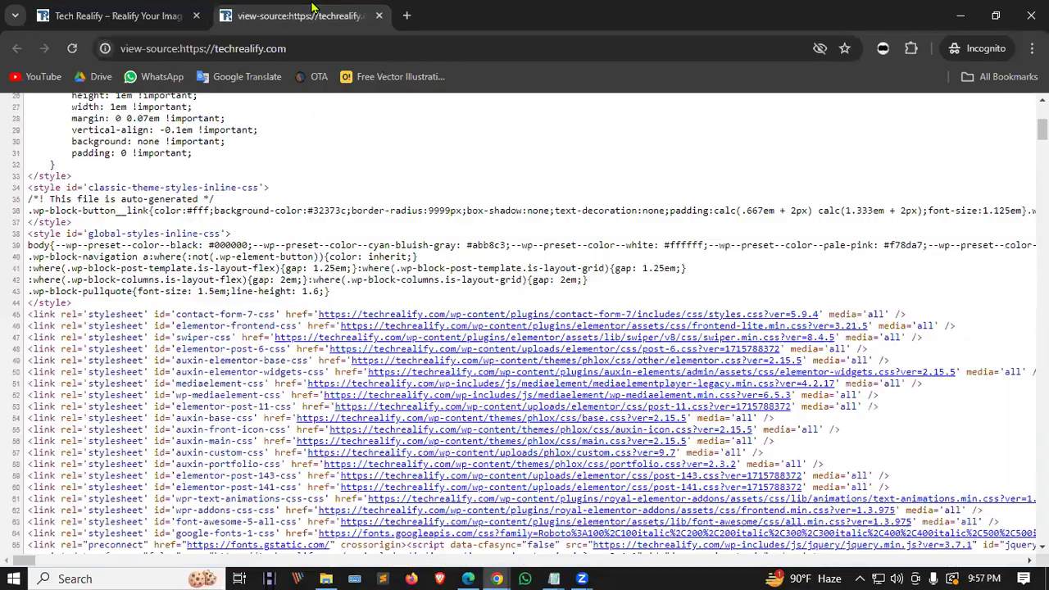
click(147, 8)
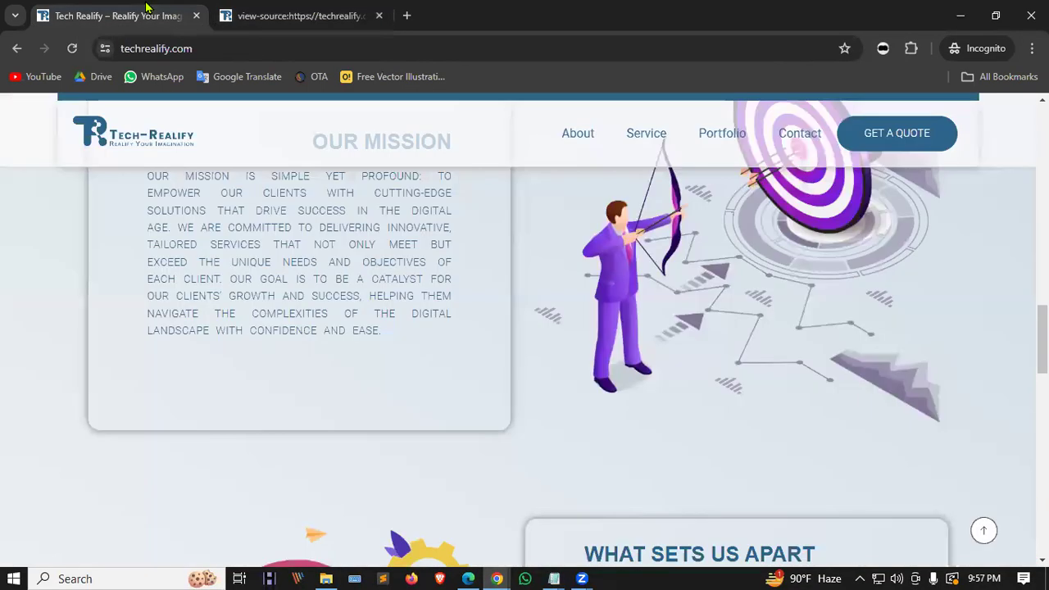
click(311, 7)
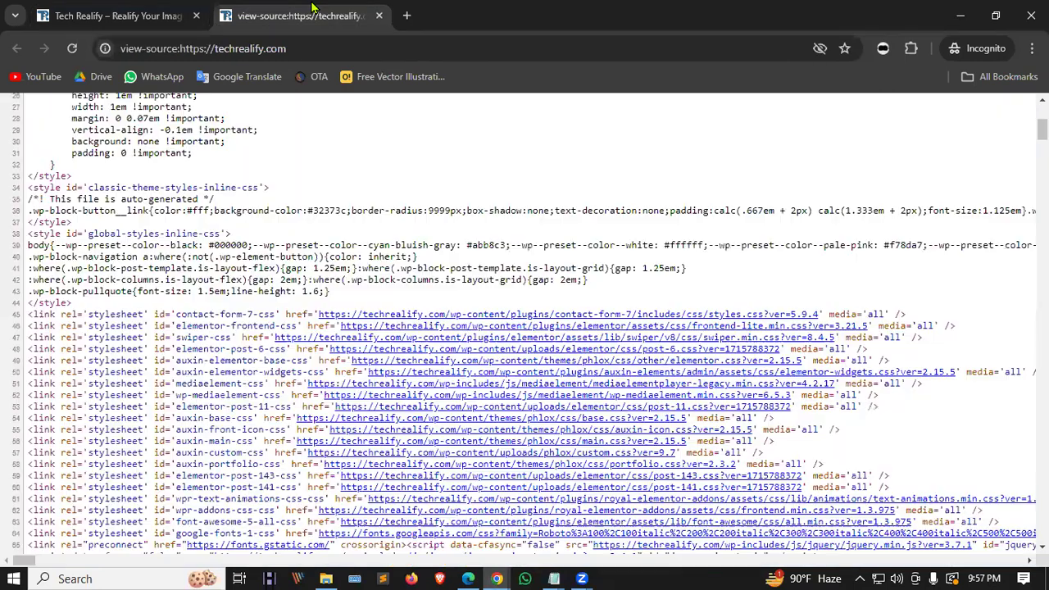
click(379, 15)
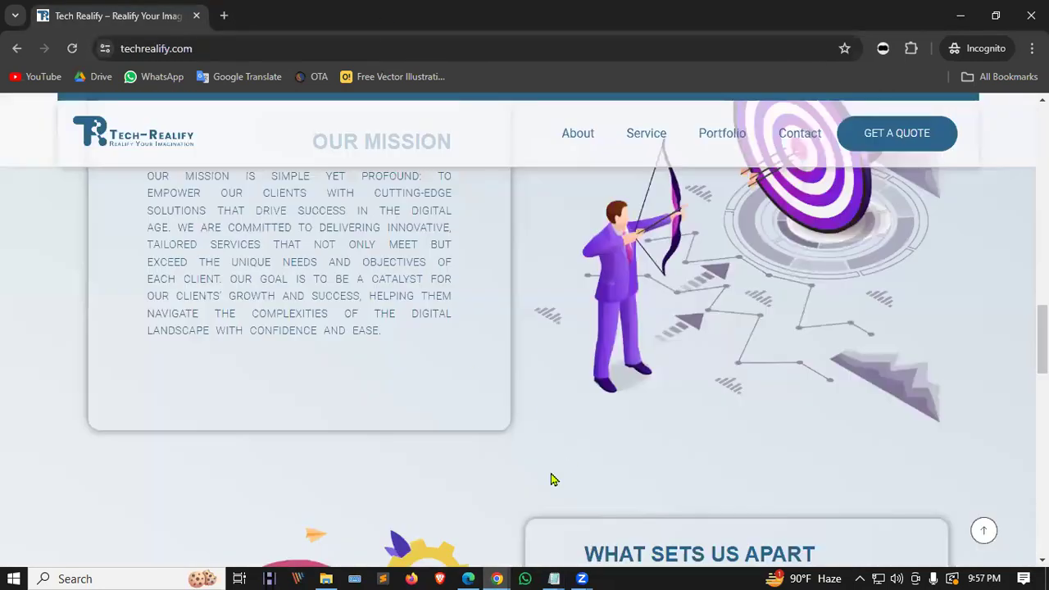
click(497, 577)
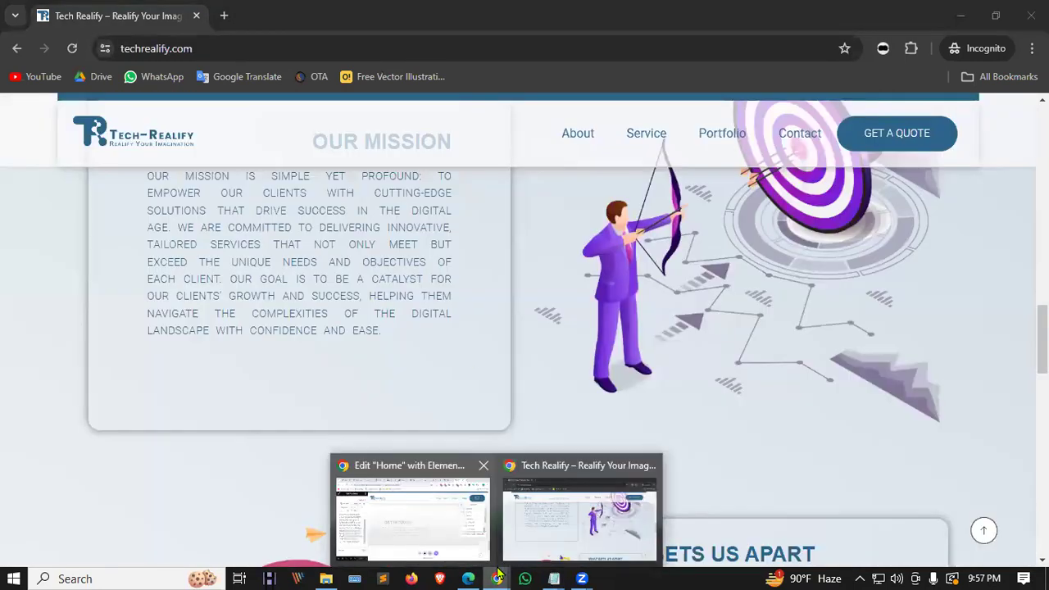
click(429, 503)
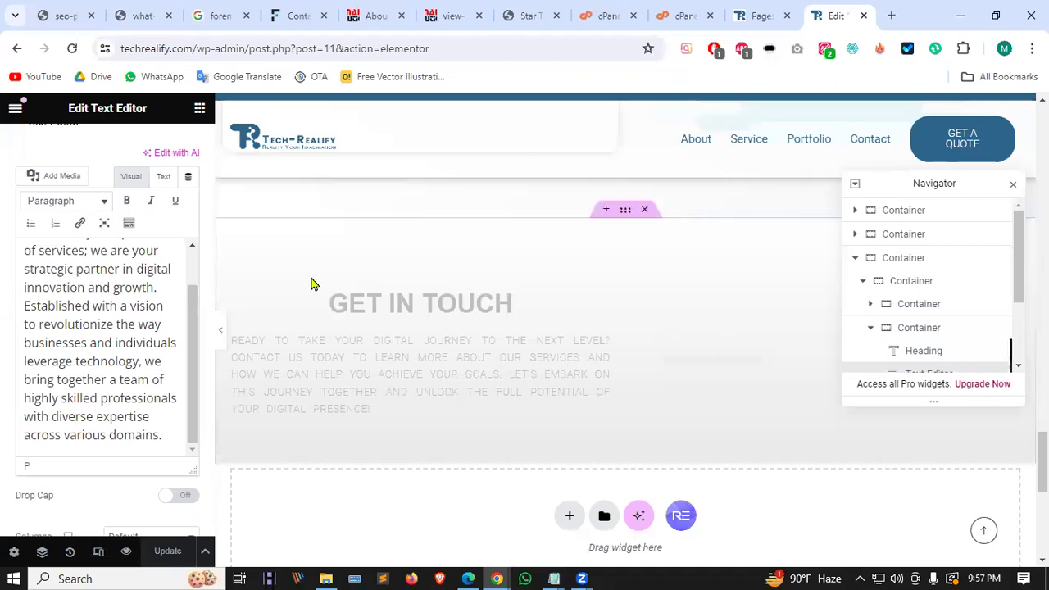
Step: Try to open the About page in Elementor in a new tab, with Safe Mode enabled, and close that tab
click(748, 11)
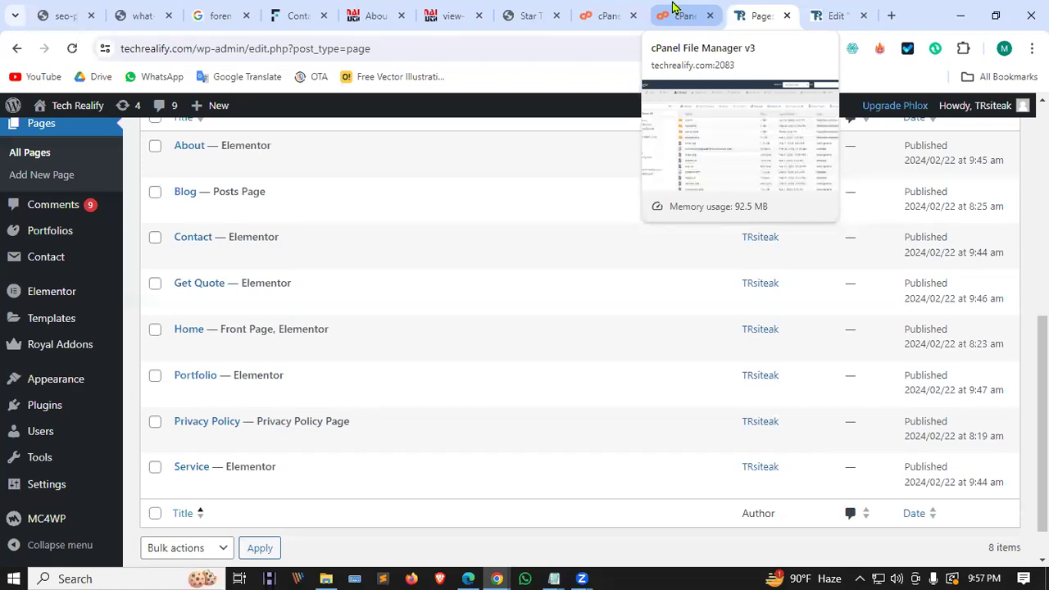
mouse_move(175, 143)
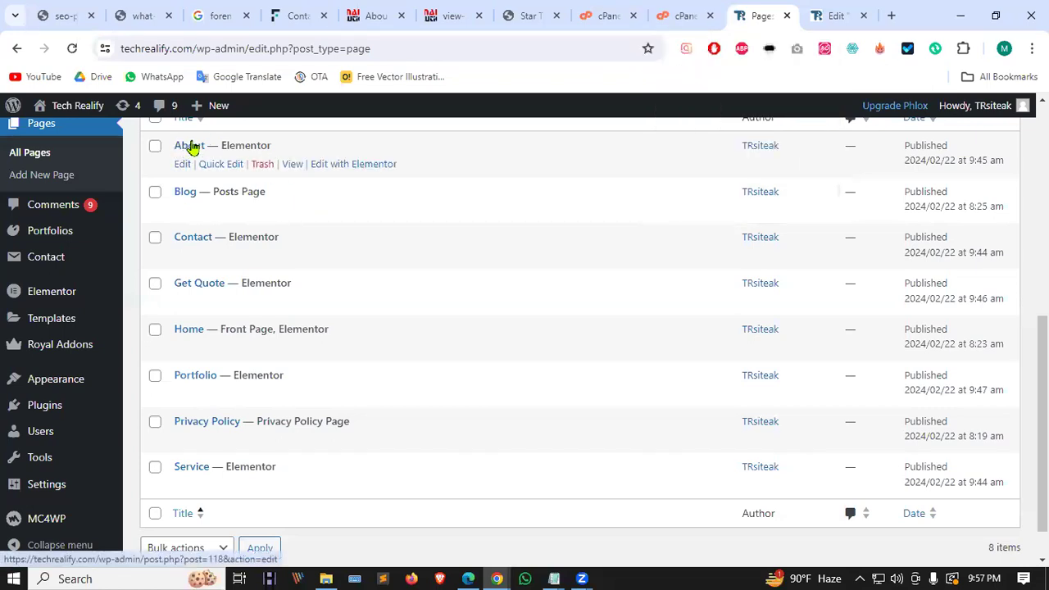
right_click(336, 168)
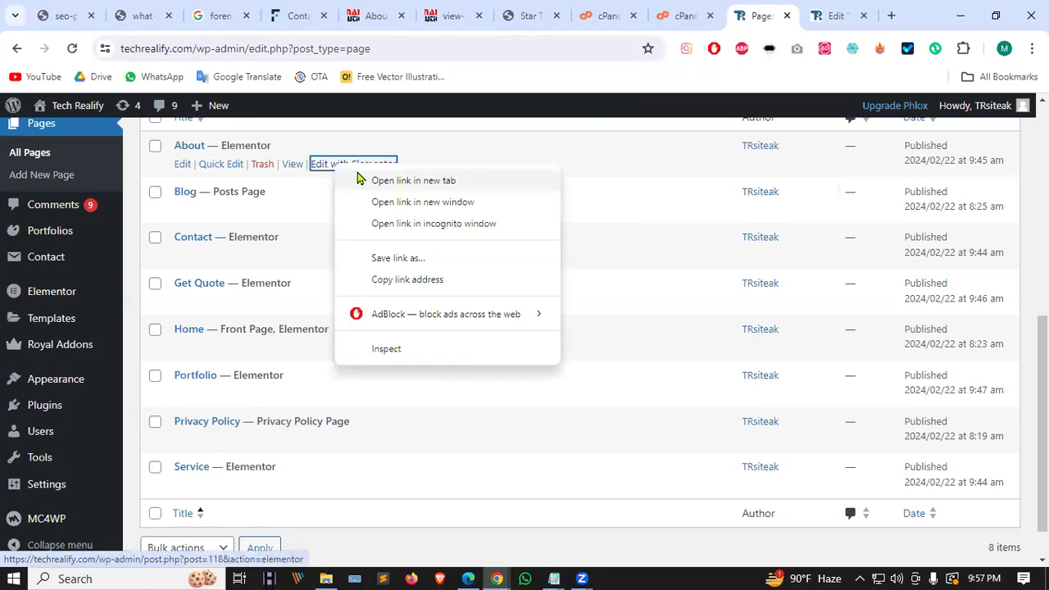
click(358, 178)
click(838, 11)
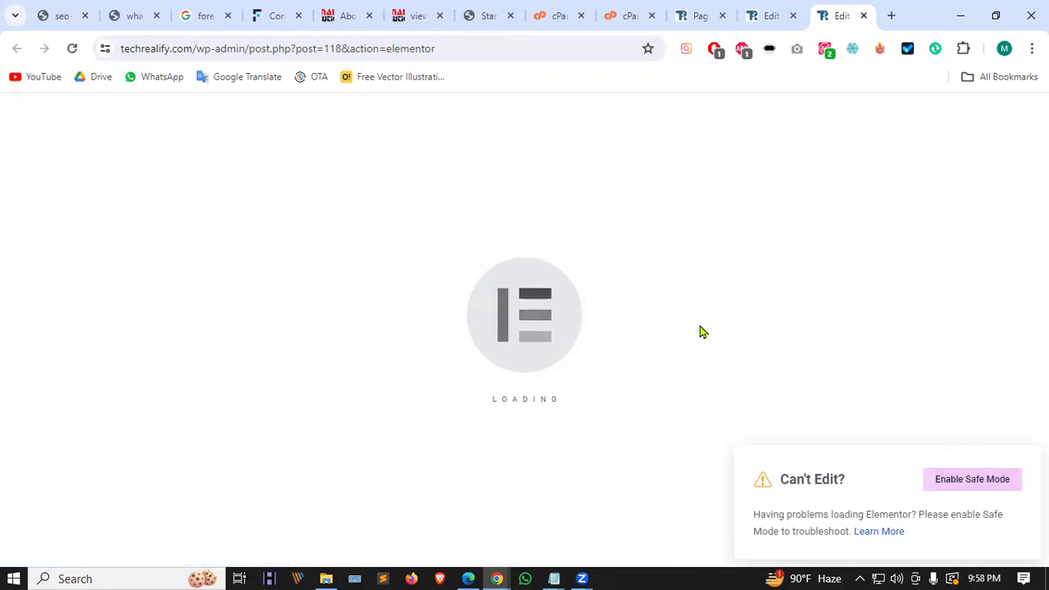
click(989, 484)
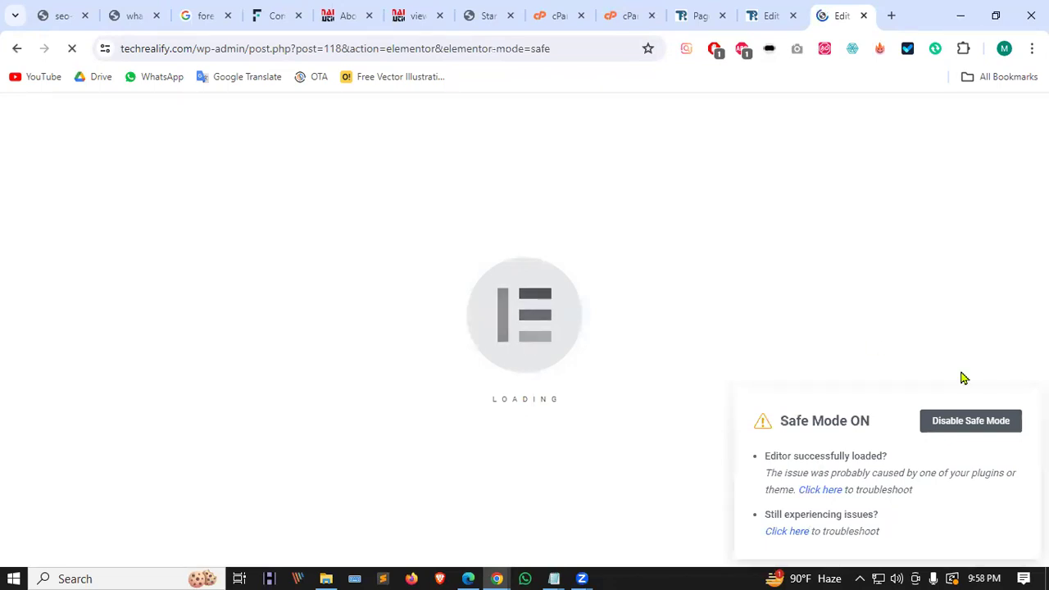
click(864, 16)
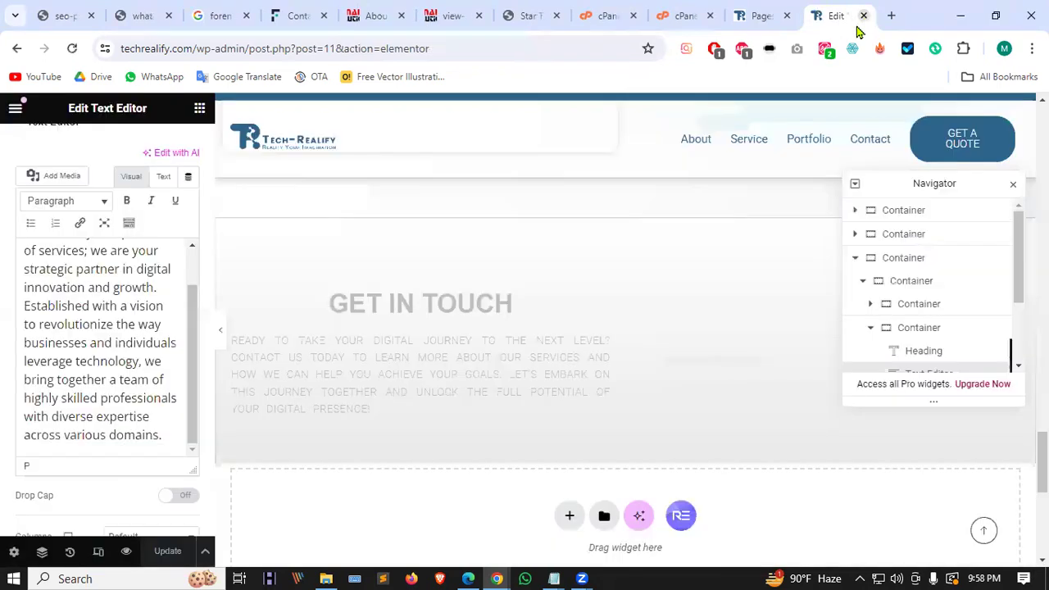
Step: Return to the WordPress Pages list and try to open the Service page in Elementor
click(756, 10)
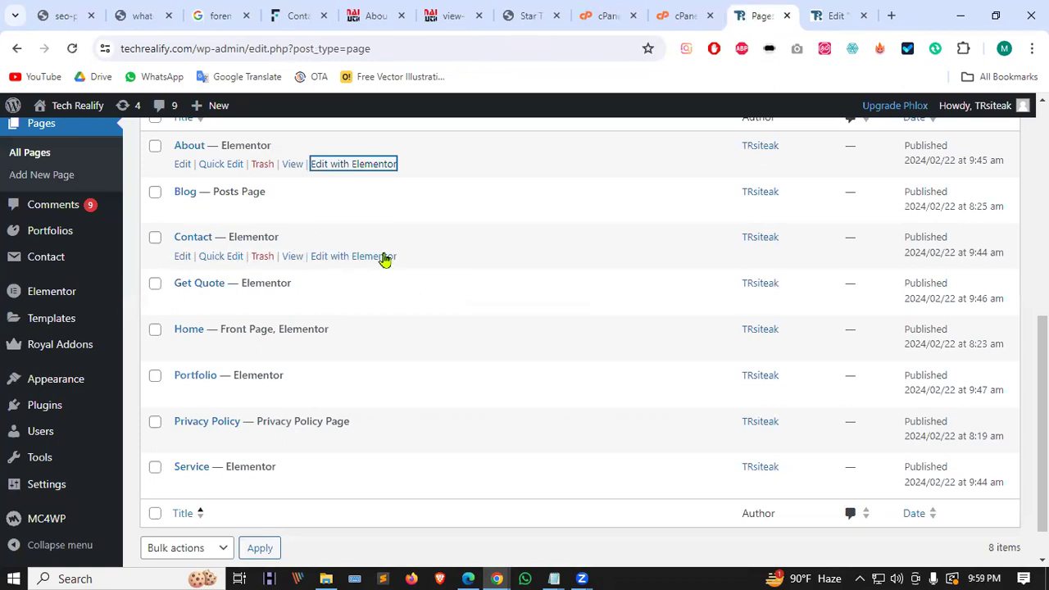
scroll(356, 268, down, 1)
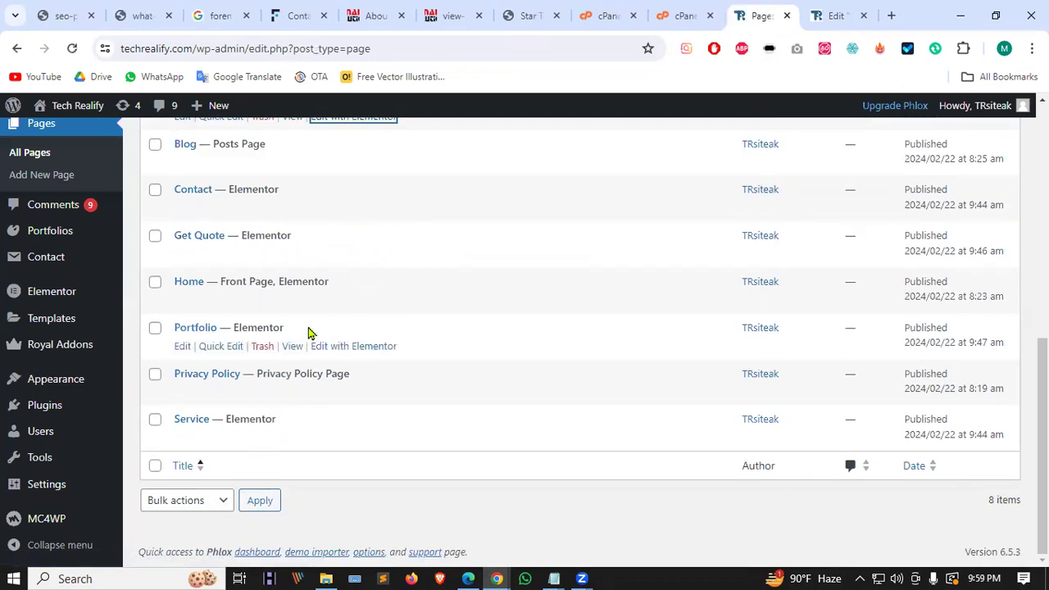
scroll(352, 320, up, 3)
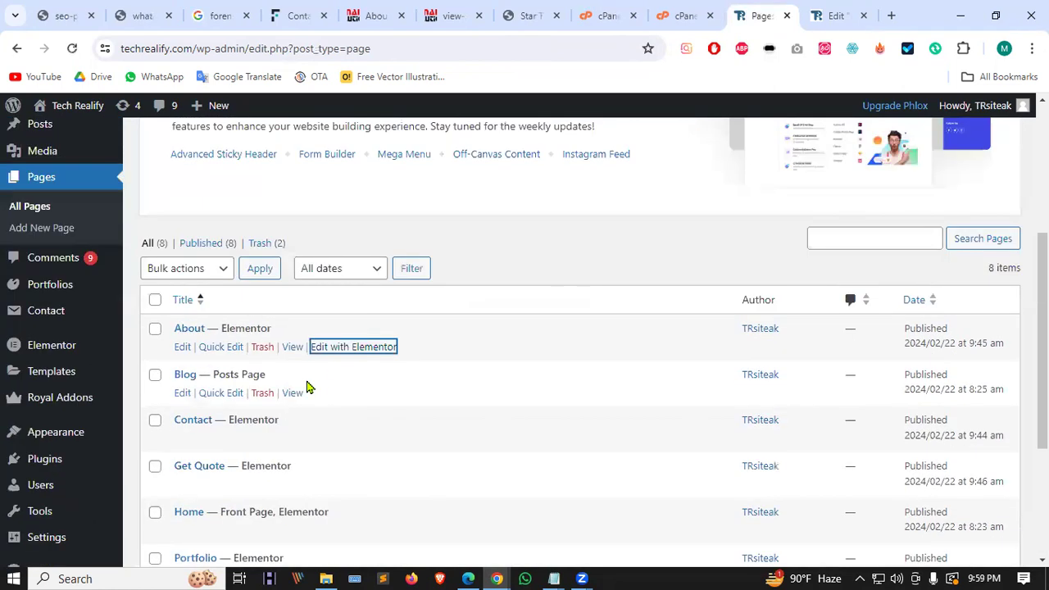
scroll(308, 386, down, 3)
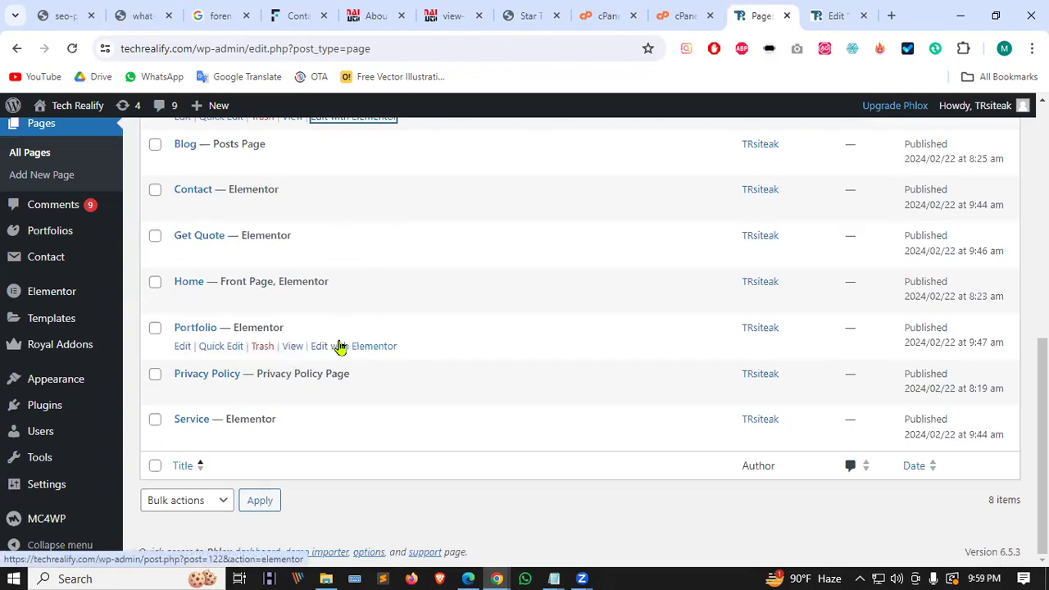
click(337, 437)
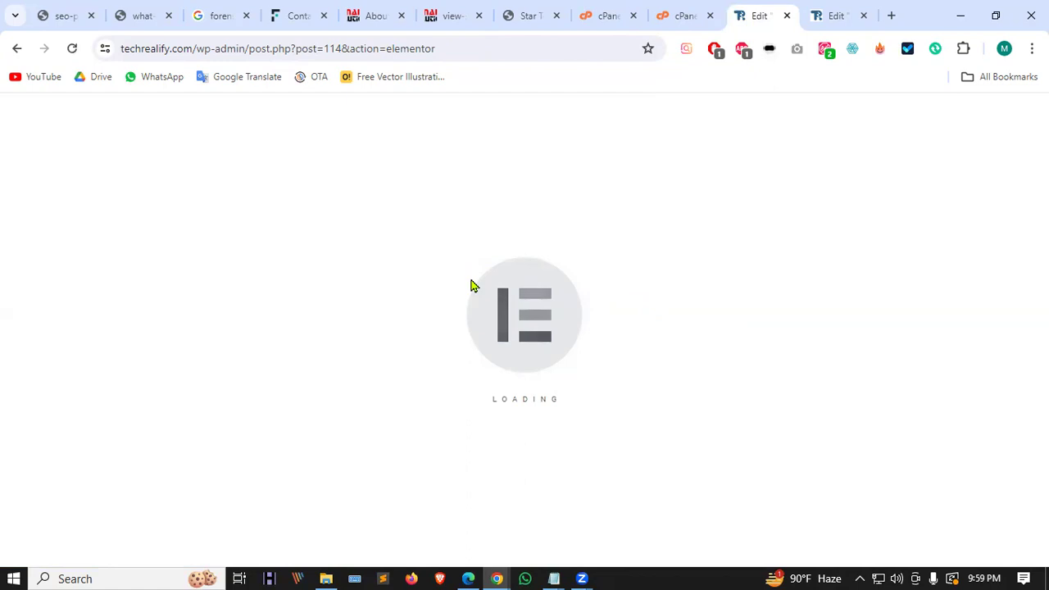
Step: Switch back to the home page's Elementor editor and look over the Get In Touch section, the footer and the sections above
click(835, 15)
scroll(358, 370, down, 3)
scroll(444, 318, up, 2)
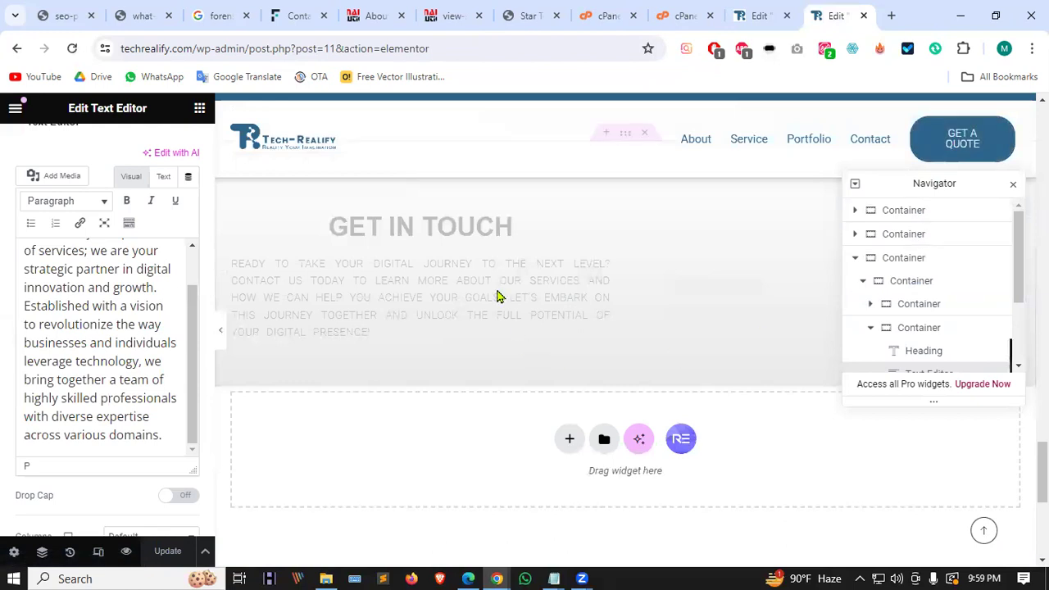
scroll(497, 295, up, 1)
scroll(589, 344, down, 4)
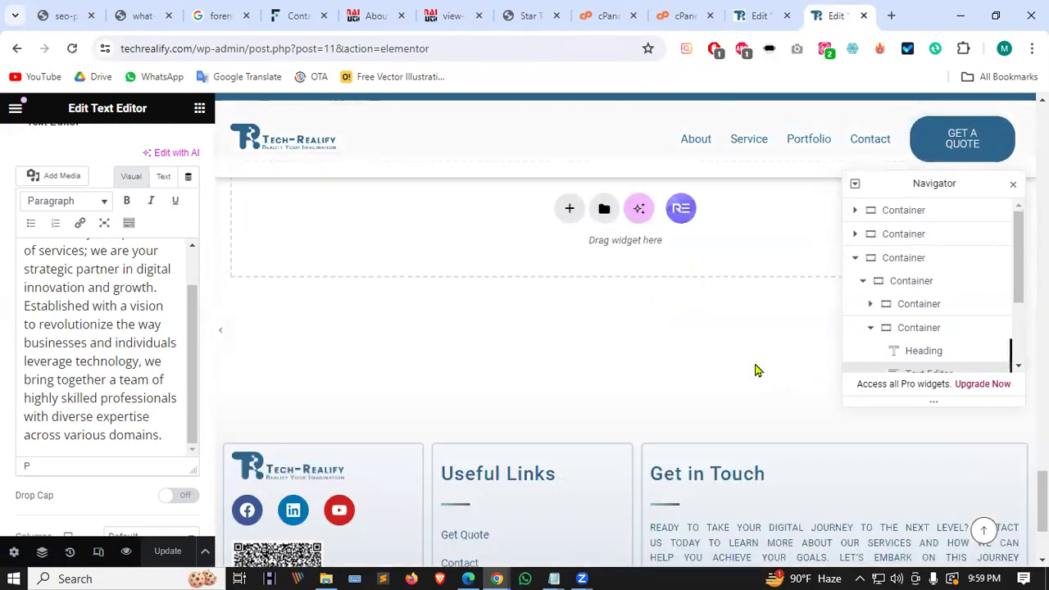
click(881, 328)
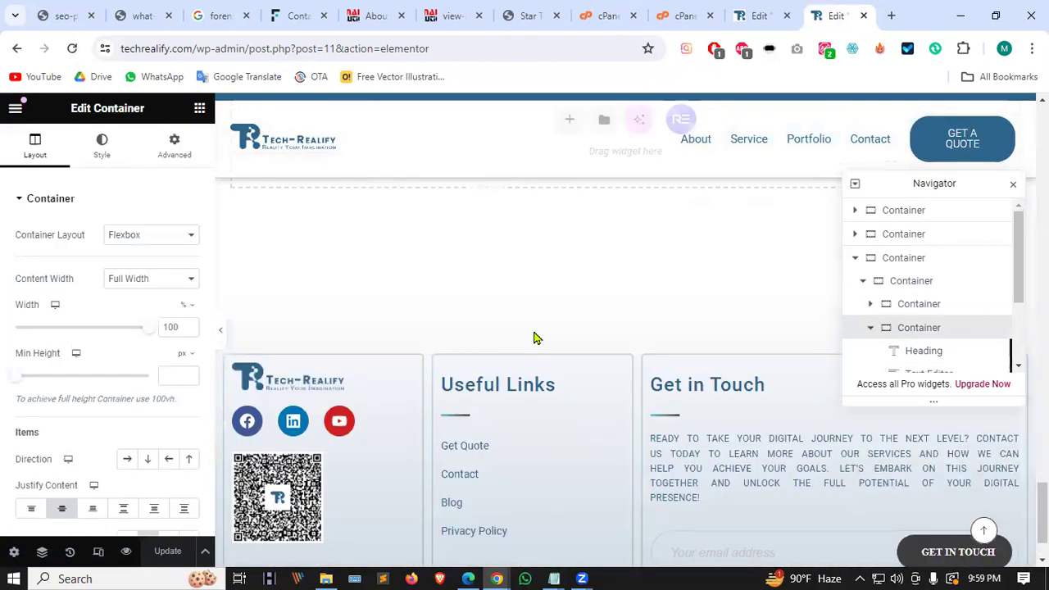
scroll(492, 352, up, 5)
scroll(670, 346, down, 4)
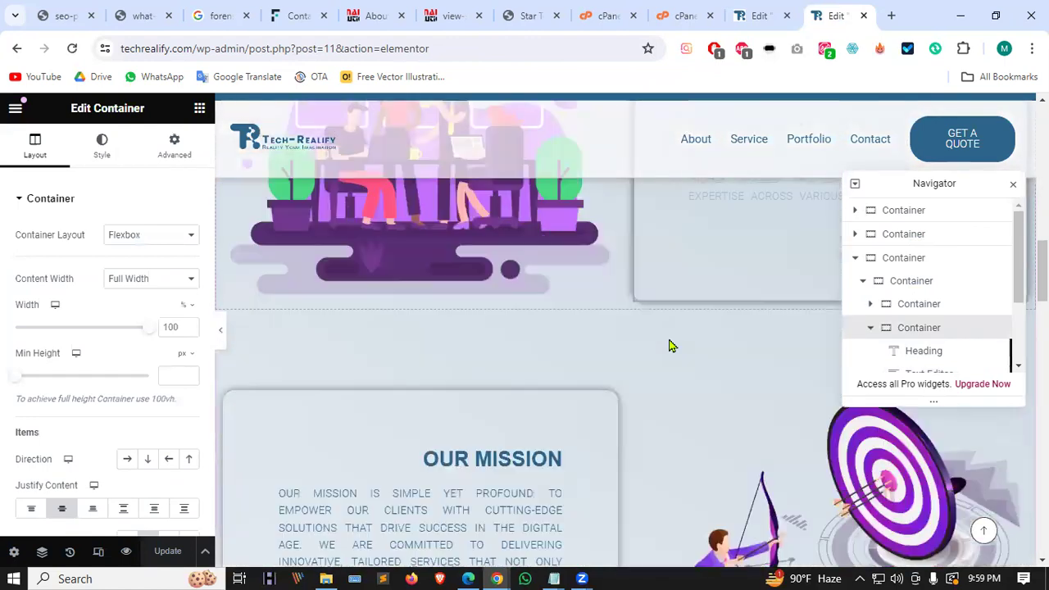
Step: Select the Our Mission and What Sets Us Apart paragraphs in turn and view the Our Commitment to Excellence section
click(427, 314)
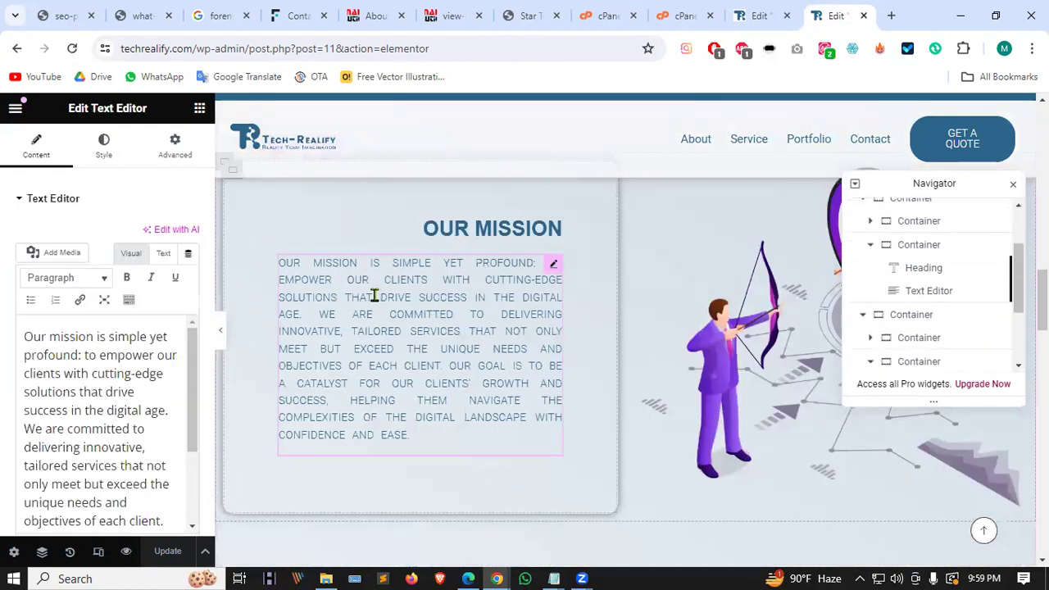
scroll(695, 335, down, 4)
click(721, 363)
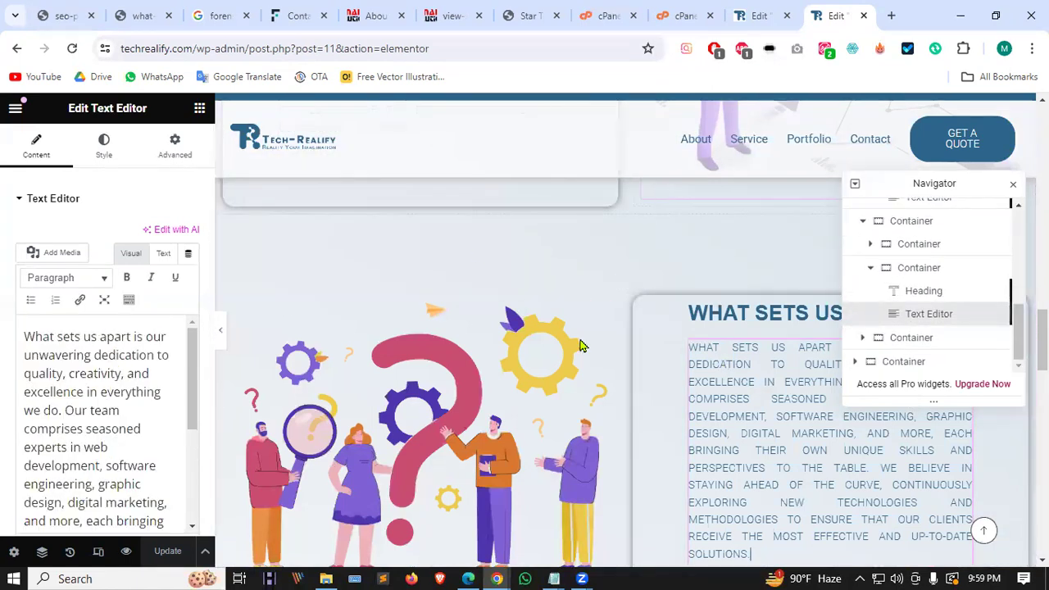
scroll(461, 393, down, 6)
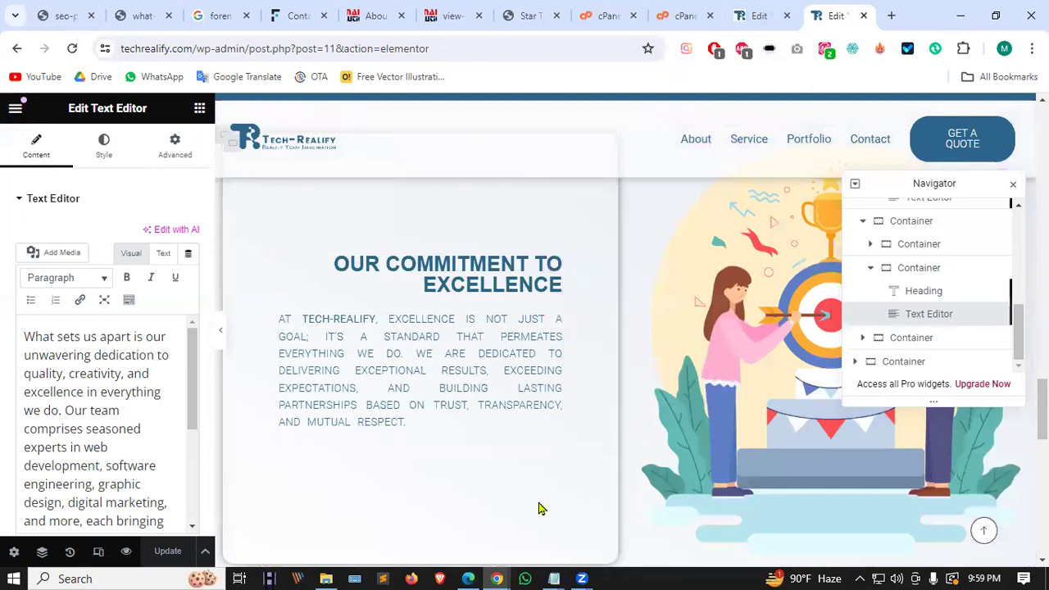
mouse_move(498, 579)
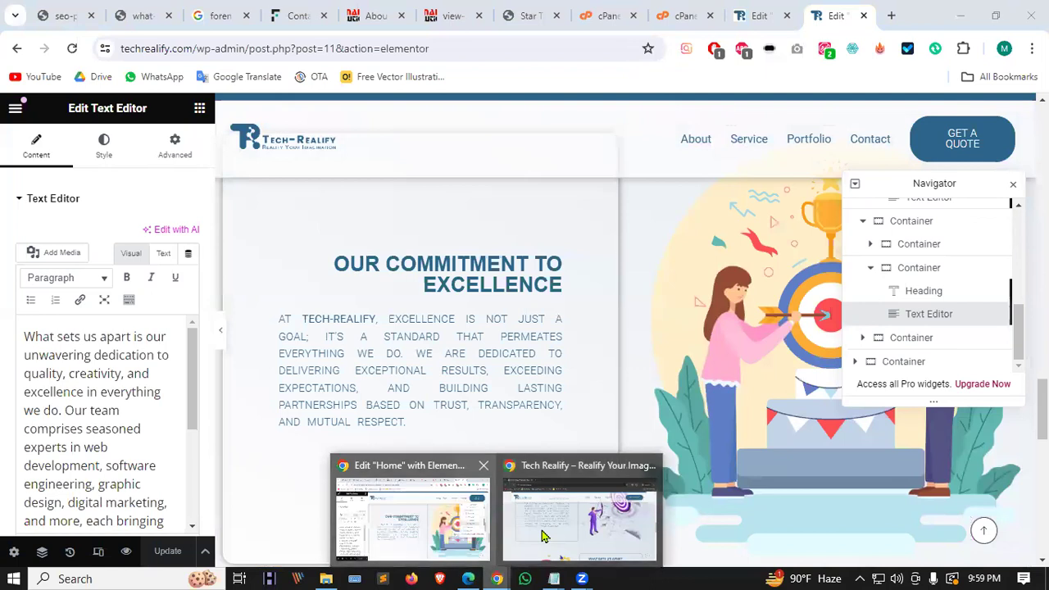
Step: Check the Service page's loading editor, then close both Elementor editor tabs and both cPanel tabs
click(753, 15)
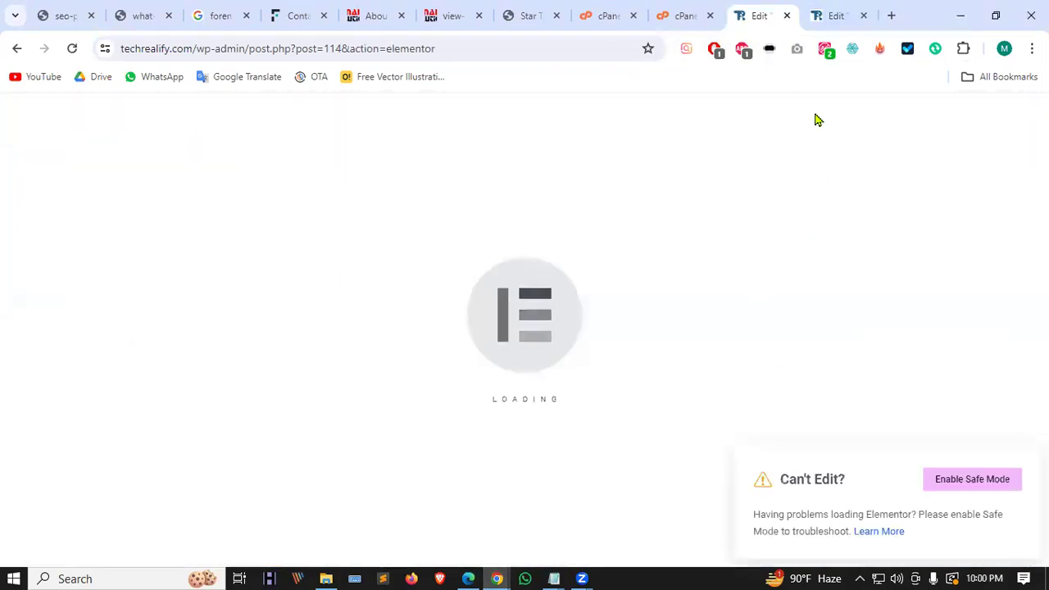
click(813, 10)
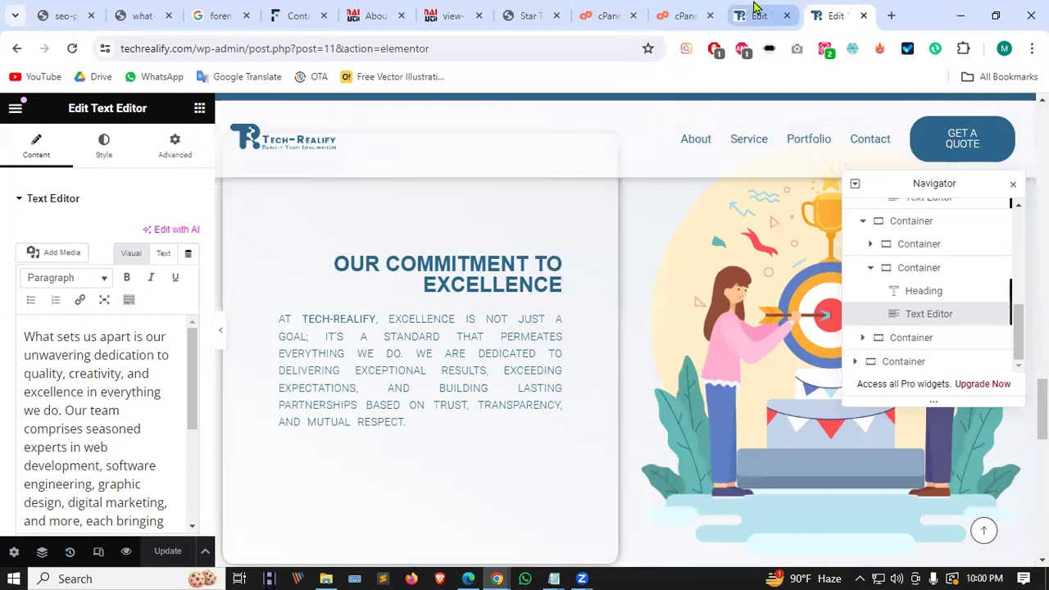
click(789, 16)
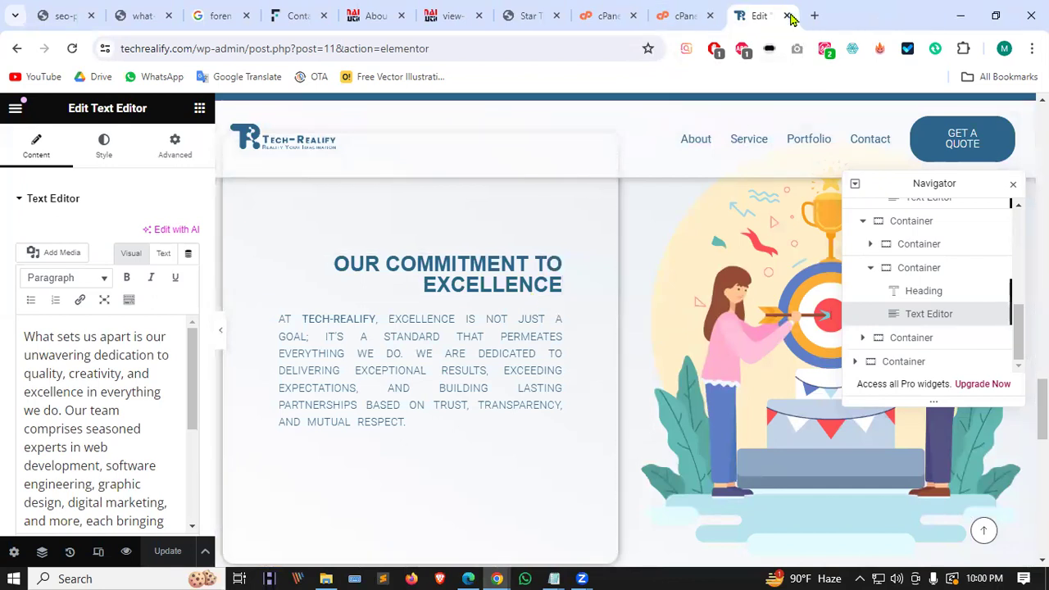
click(788, 16)
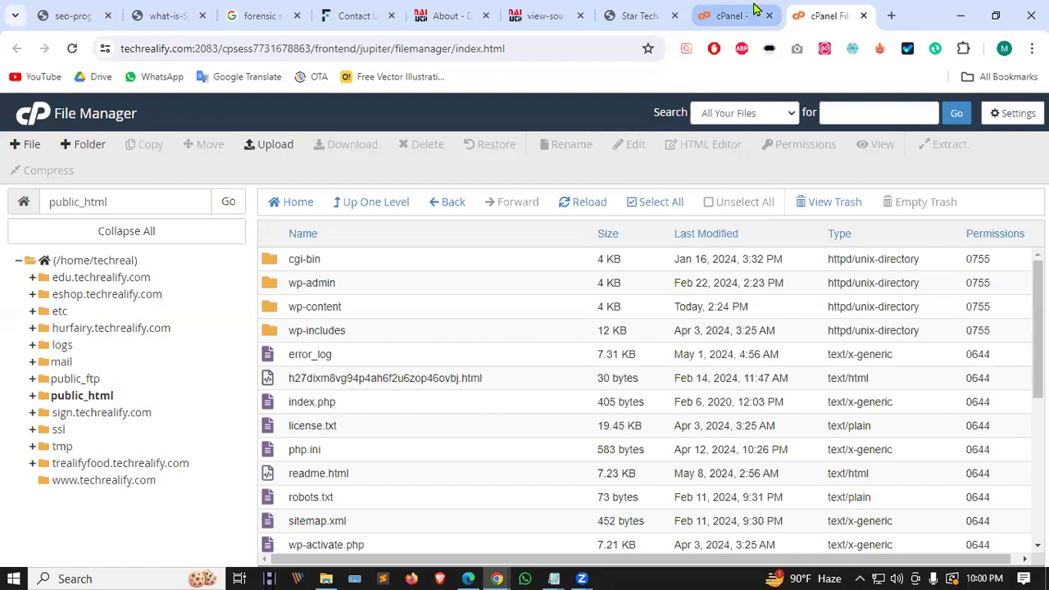
click(768, 17)
click(768, 16)
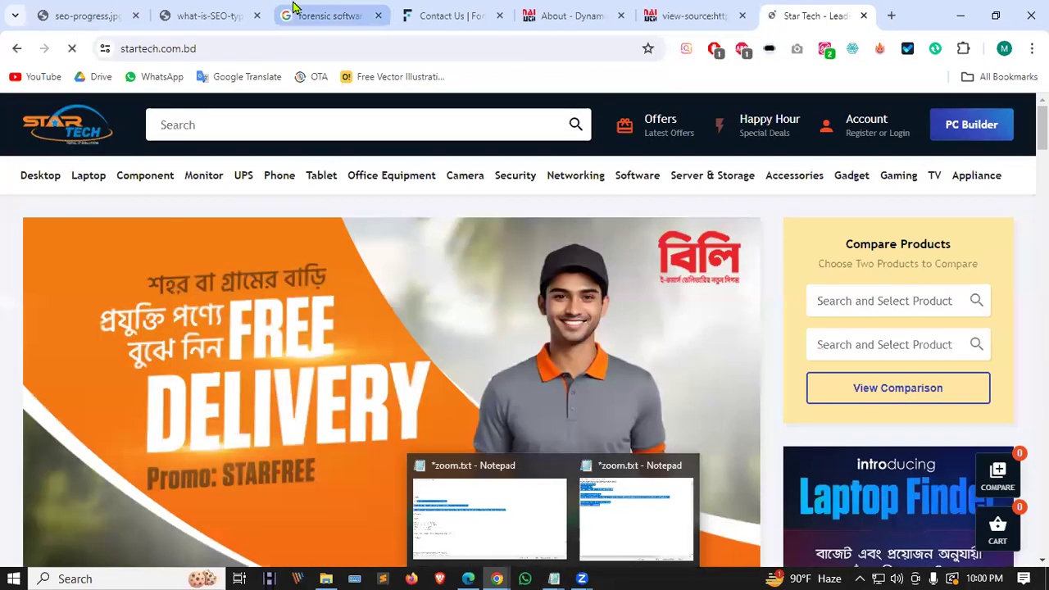
Step: Review the SEO process image and the forensic software search results, and return to the on-page and off-page SEO types image
click(95, 10)
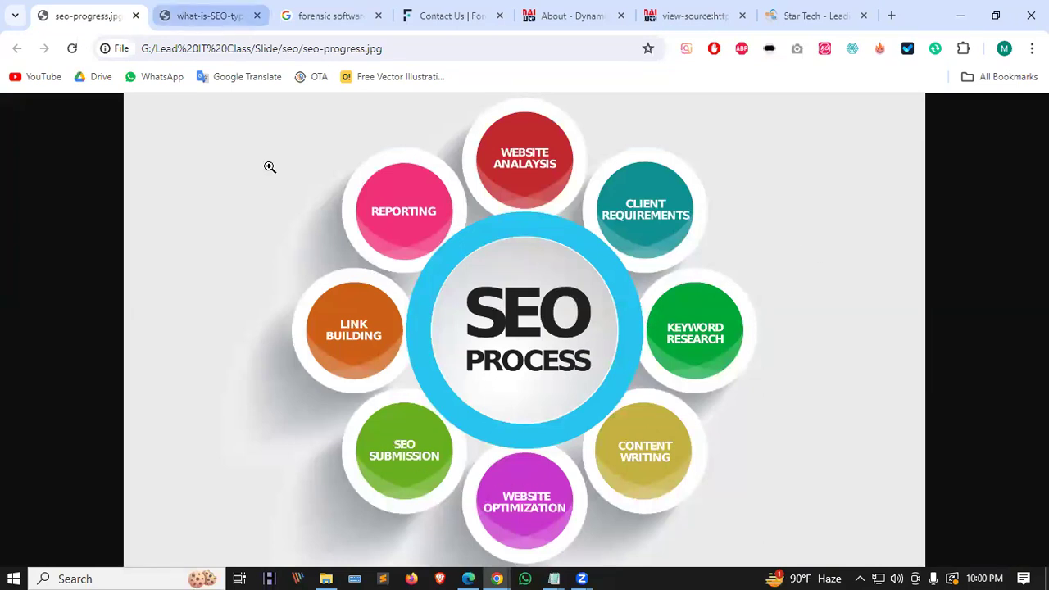
click(230, 14)
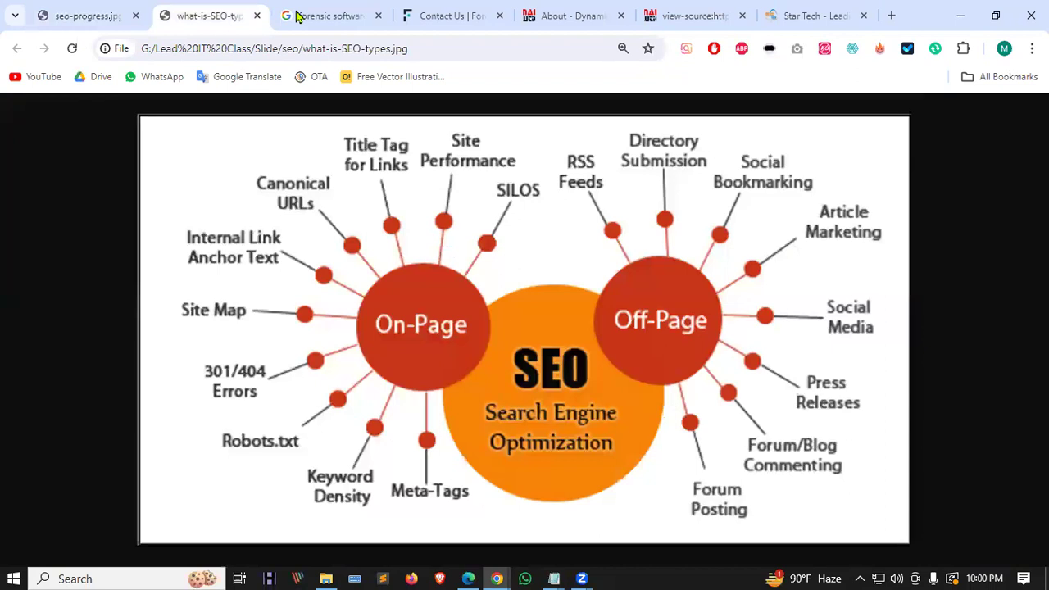
click(347, 11)
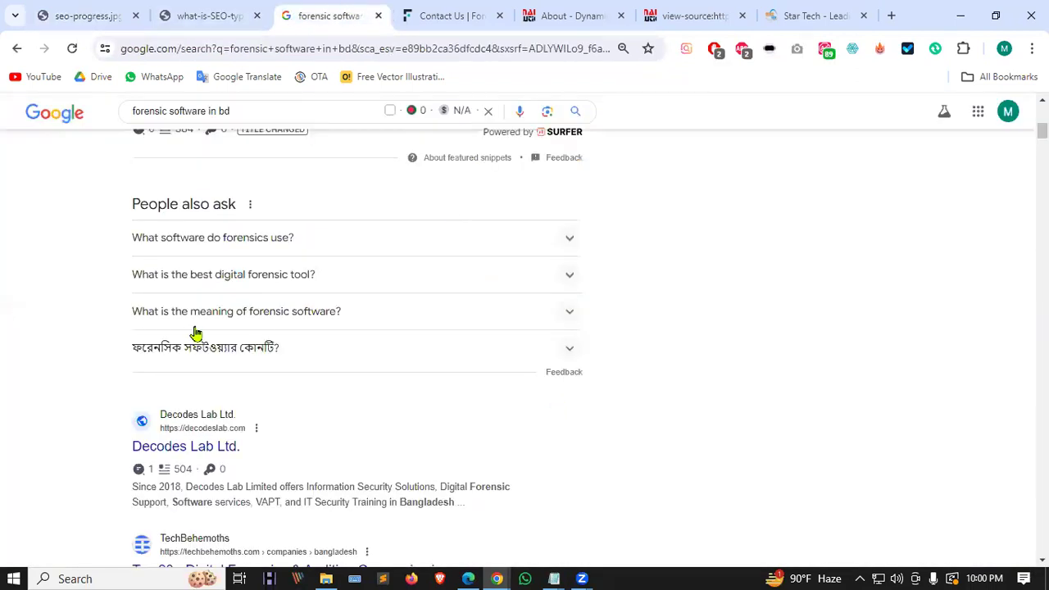
click(203, 12)
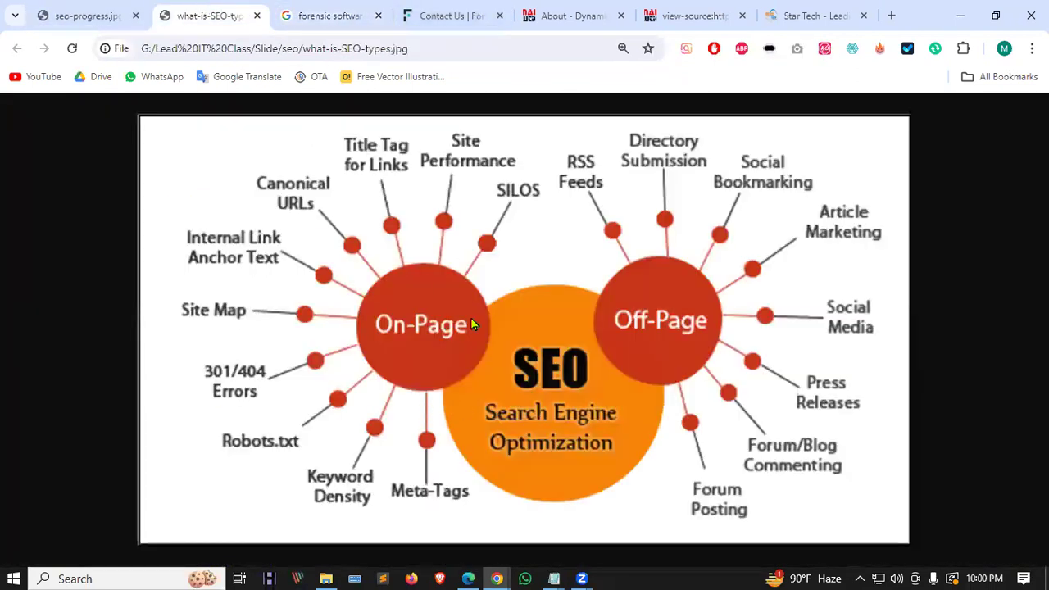